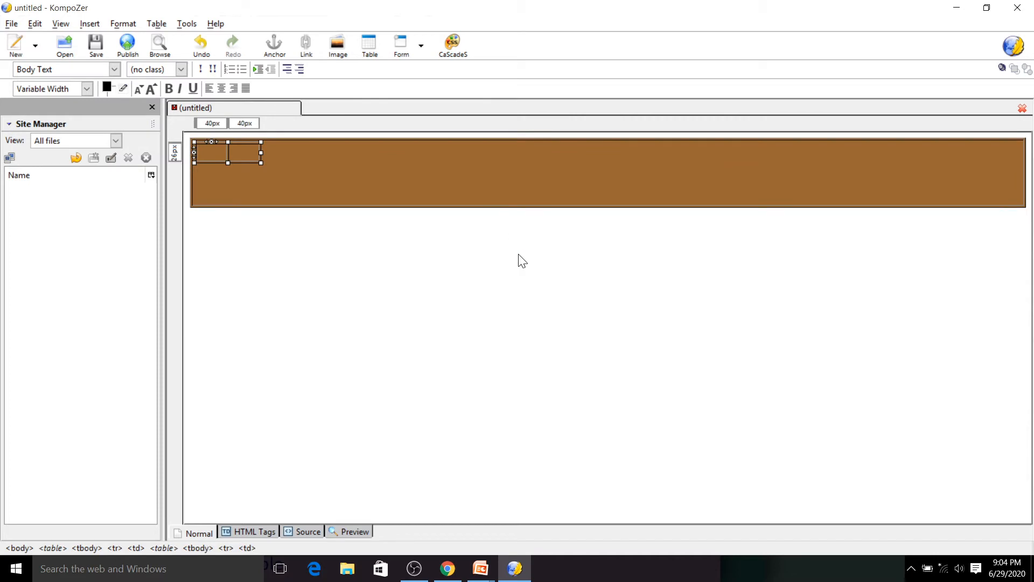
- Open the nested table's properties and set its width to 100 % of cell, then apply
{"action": "double_click", "coordinate": [212, 150]}
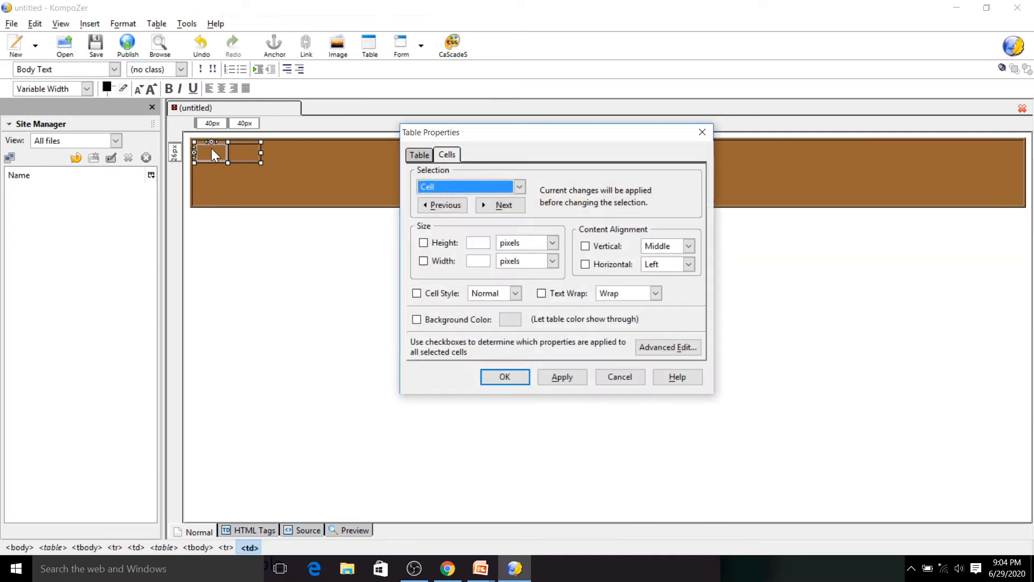
{"action": "left_click", "coordinate": [420, 155]}
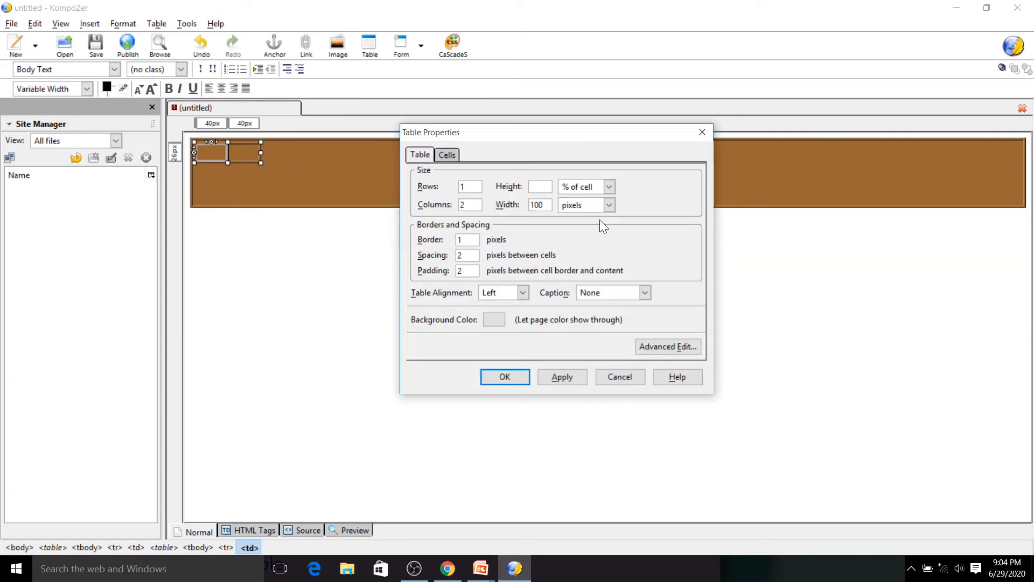
{"action": "left_click", "coordinate": [591, 206]}
{"action": "left_click", "coordinate": [580, 206]}
{"action": "left_click", "coordinate": [576, 232]}
{"action": "left_click", "coordinate": [555, 376]}
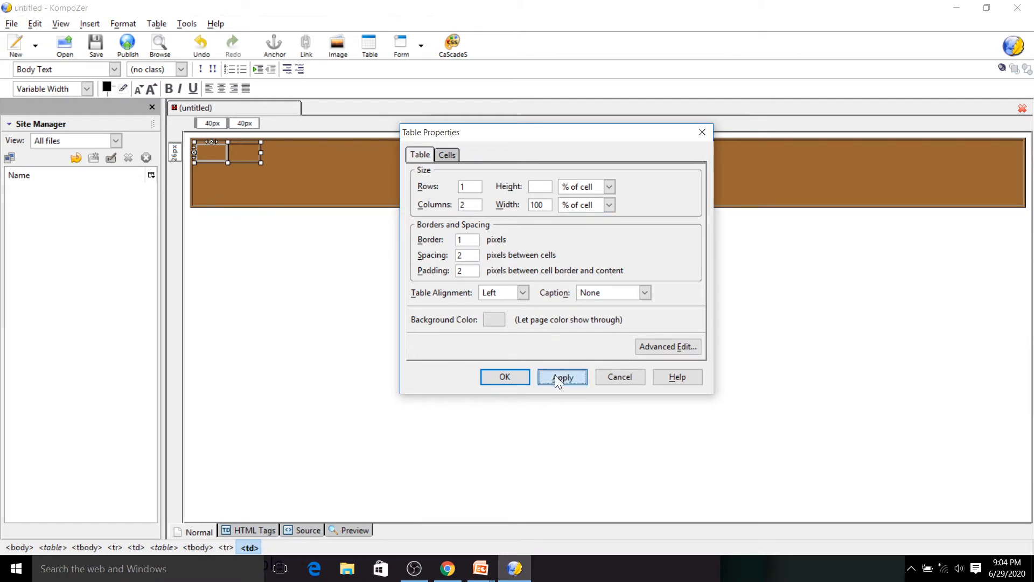
{"action": "left_click", "coordinate": [506, 376]}
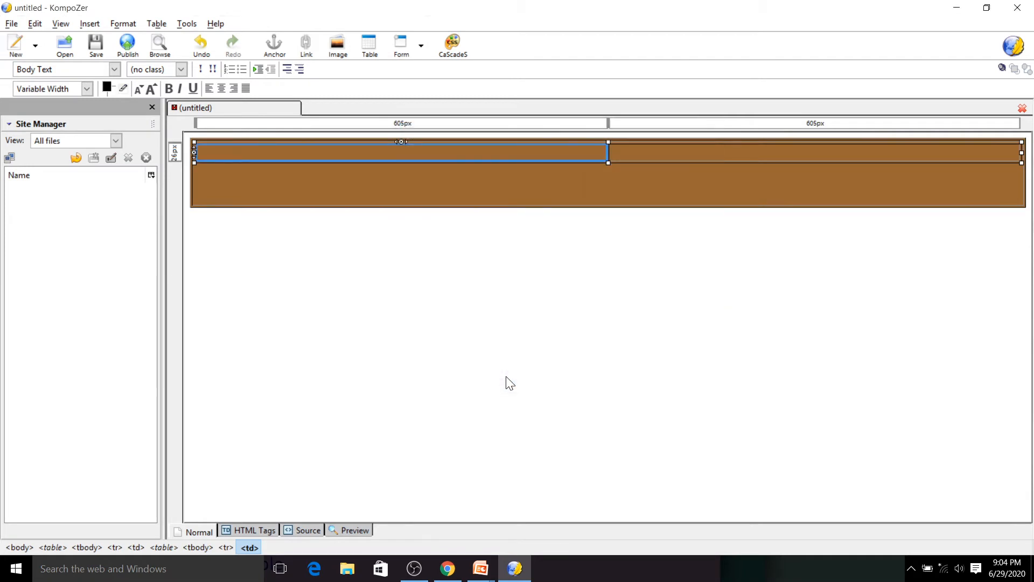
- Enter "School Plaza" and, on a new line, "One Stop for all School necessities" in the first cell
{"action": "left_click", "coordinate": [531, 160]}
{"action": "type", "text": "School Plaza"}
{"action": "key", "text": "Return"}
{"action": "type", "text": "Cne Stop for all School nee"}
{"action": "type", "text": "ssities"}
- Center both lines of text and format "School Plaza" as Heading 1
{"action": "left_click_drag", "start_coordinate": [345, 167], "coordinate": [201, 148]}
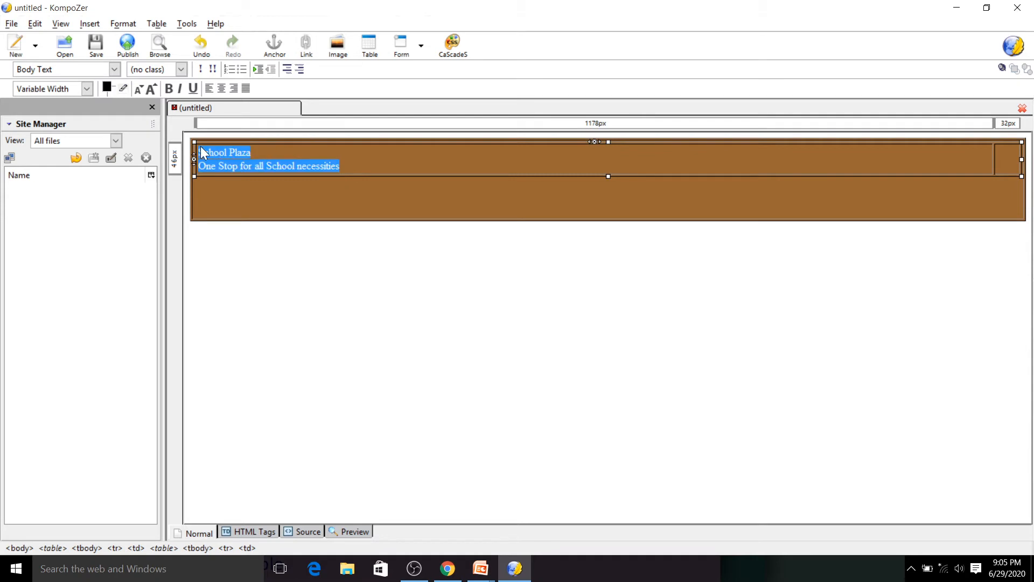
{"action": "left_click", "coordinate": [218, 93]}
{"action": "left_click_drag", "start_coordinate": [641, 151], "coordinate": [553, 153]}
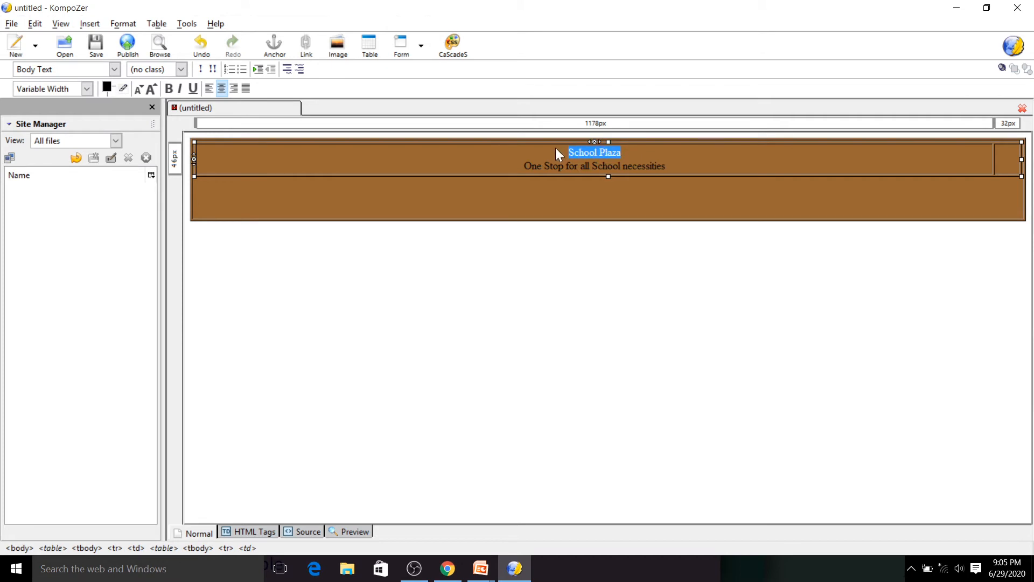
{"action": "left_click", "coordinate": [56, 66]}
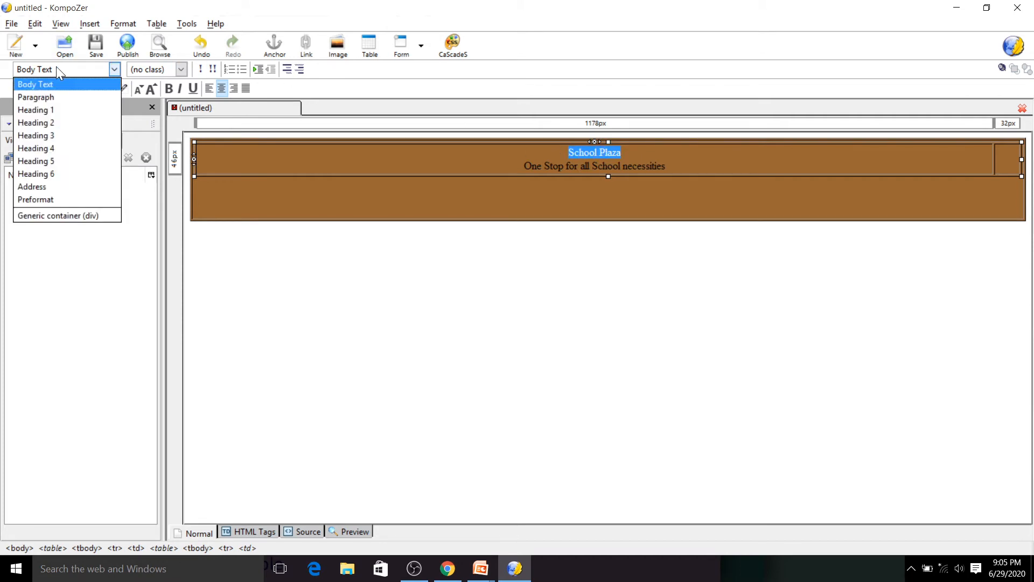
{"action": "left_click", "coordinate": [60, 109]}
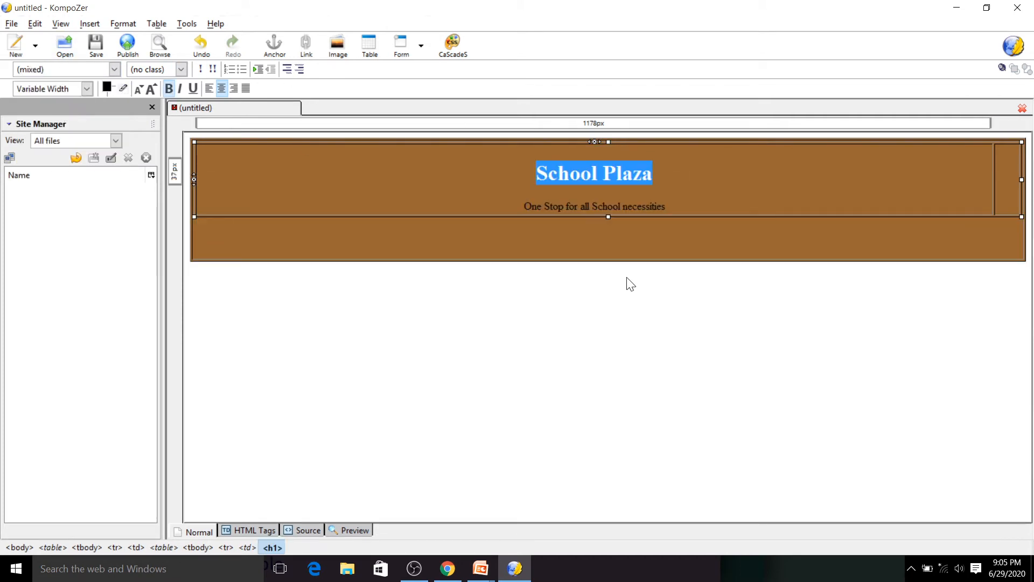
- Make the tagline bold and increase its font size by two steps
{"action": "left_click_drag", "start_coordinate": [670, 202], "coordinate": [580, 199]}
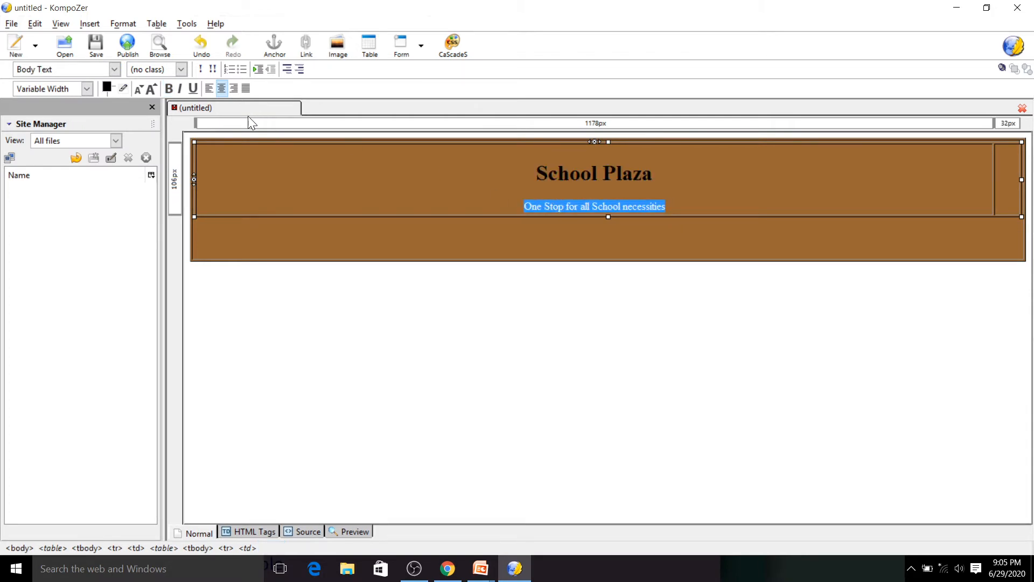
{"action": "left_click", "coordinate": [168, 88]}
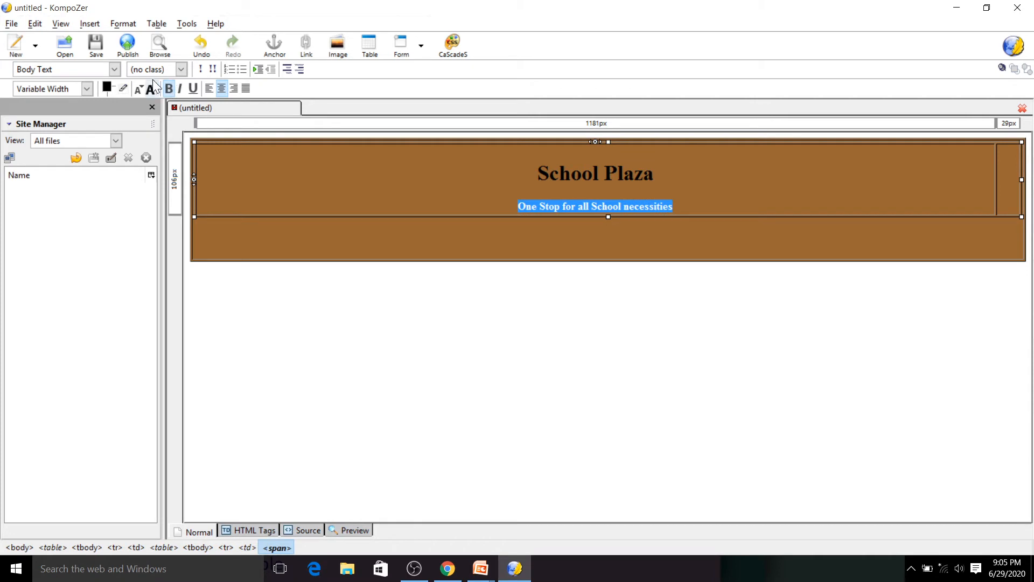
{"action": "left_click", "coordinate": [149, 88]}
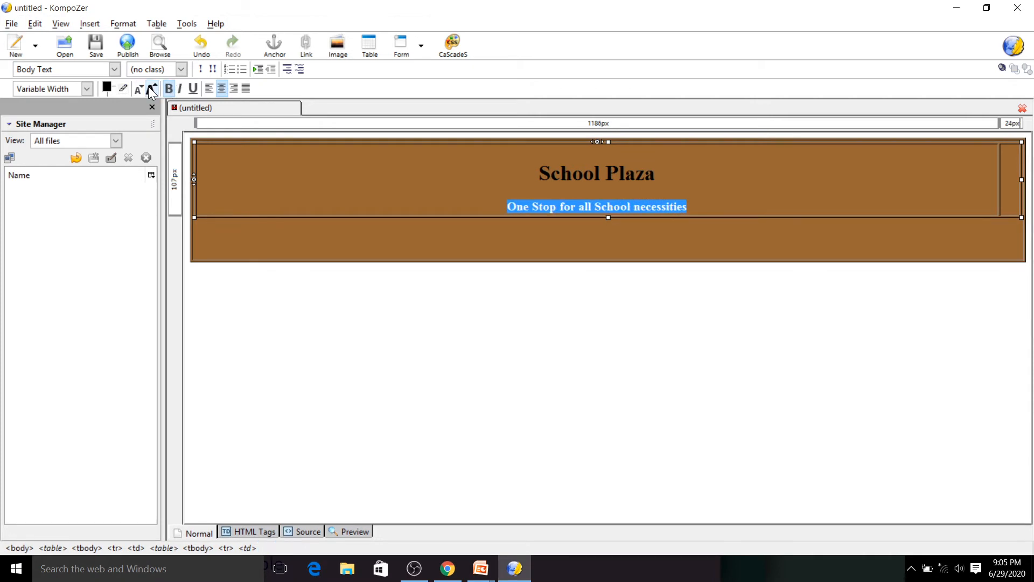
{"action": "left_click", "coordinate": [150, 88]}
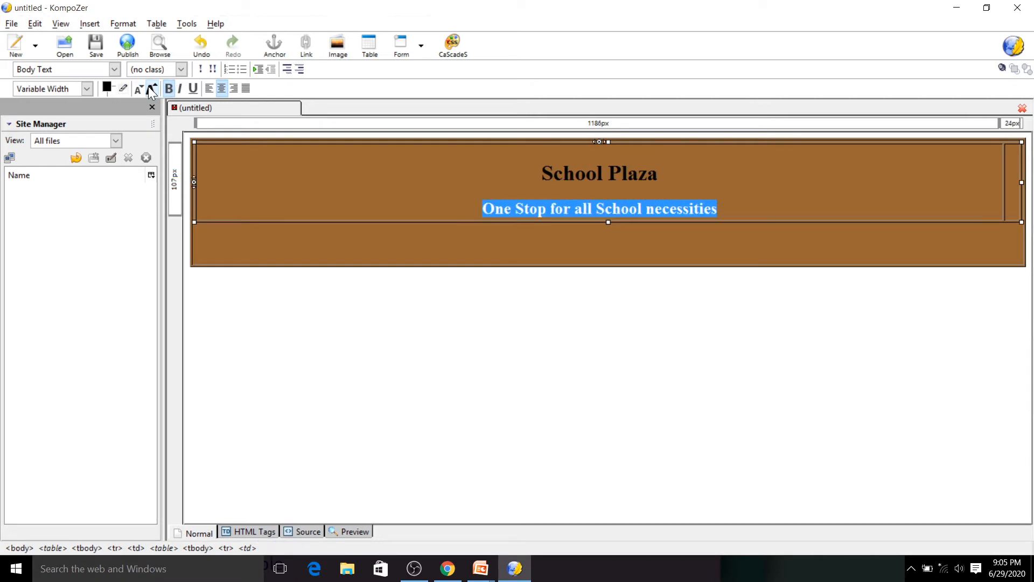
- Insert the image 1_school_clipart from the School Plaza Images folder into the second cell, without alternate text
{"action": "left_click", "coordinate": [1012, 187]}
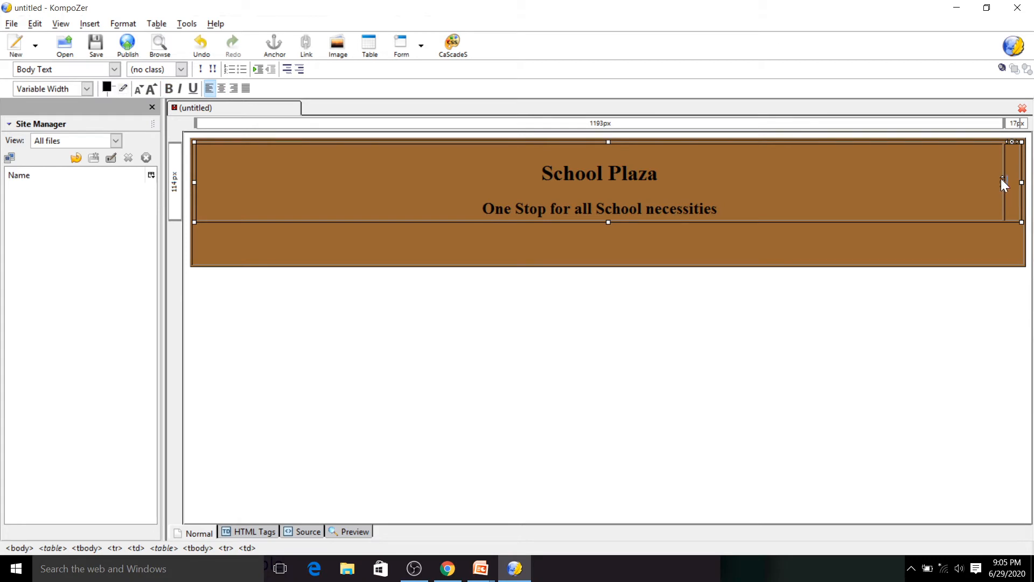
{"action": "left_click", "coordinate": [90, 23]}
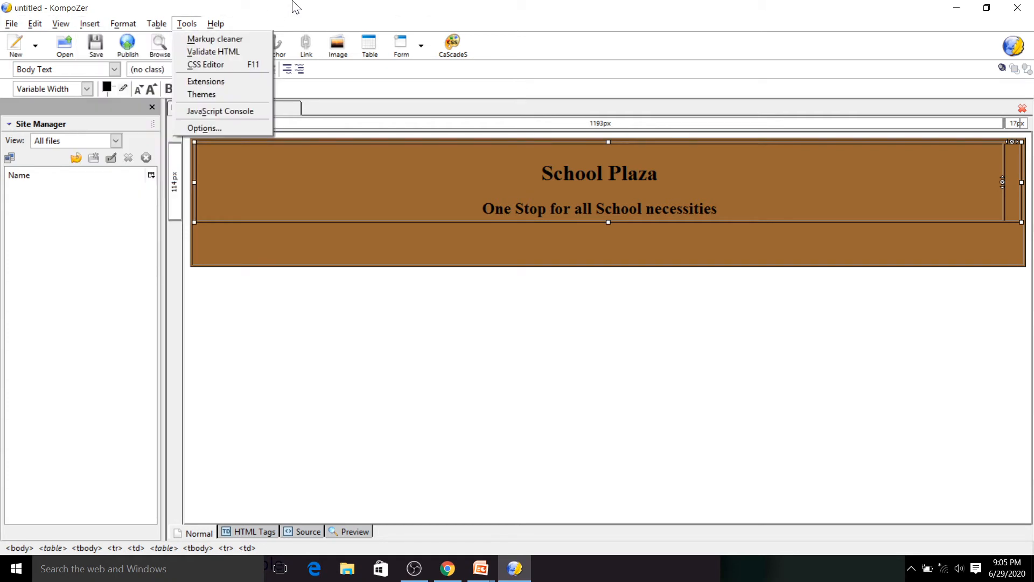
{"action": "left_click", "coordinate": [337, 47]}
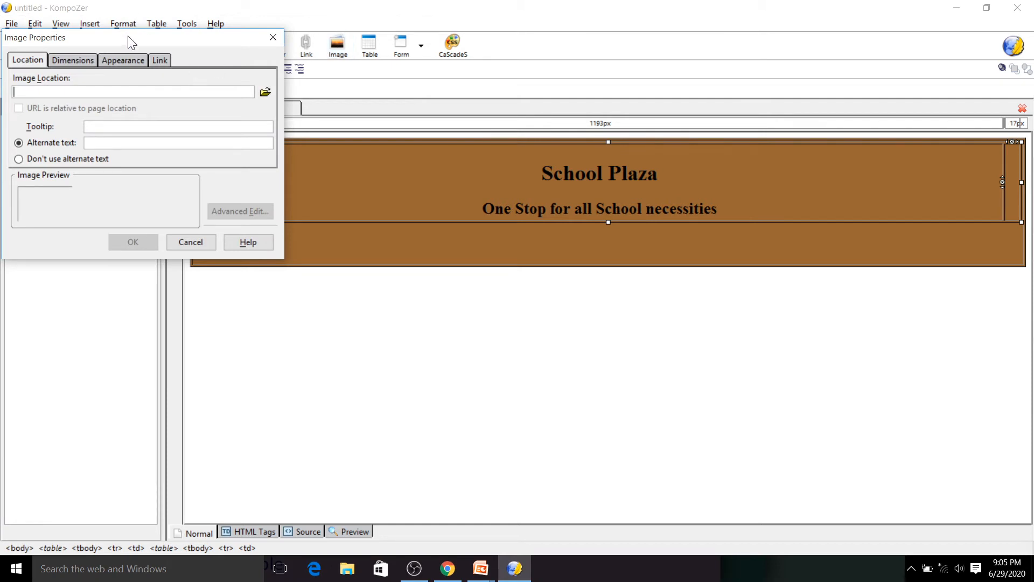
{"action": "left_click_drag", "start_coordinate": [128, 37], "coordinate": [432, 100]}
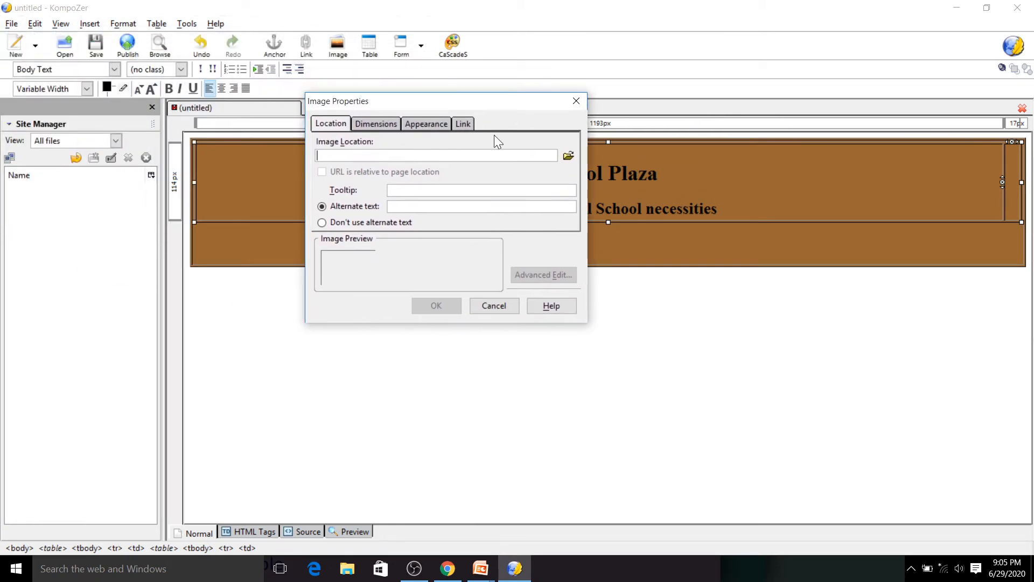
{"action": "left_click", "coordinate": [569, 158]}
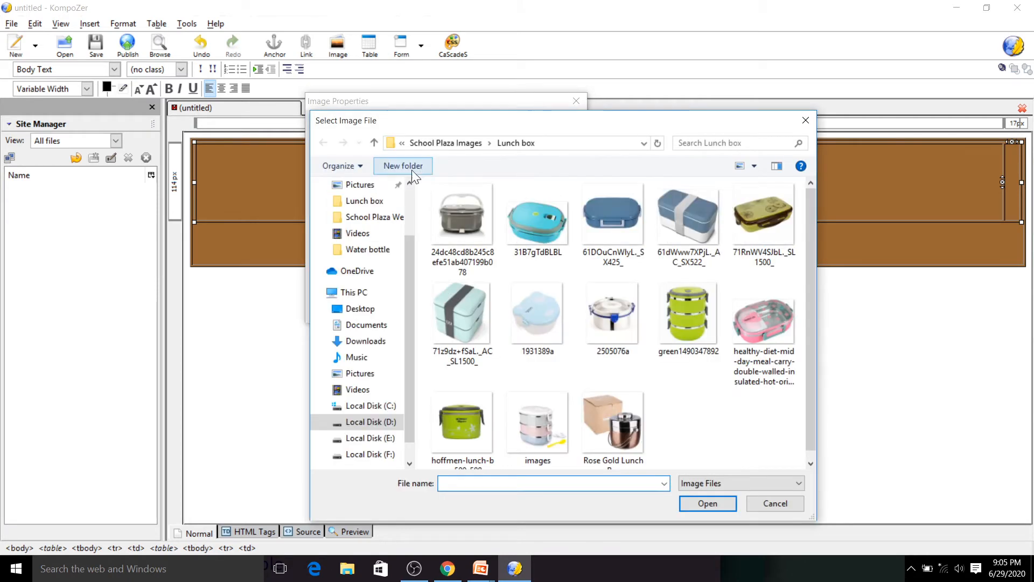
{"action": "left_click", "coordinate": [471, 144]}
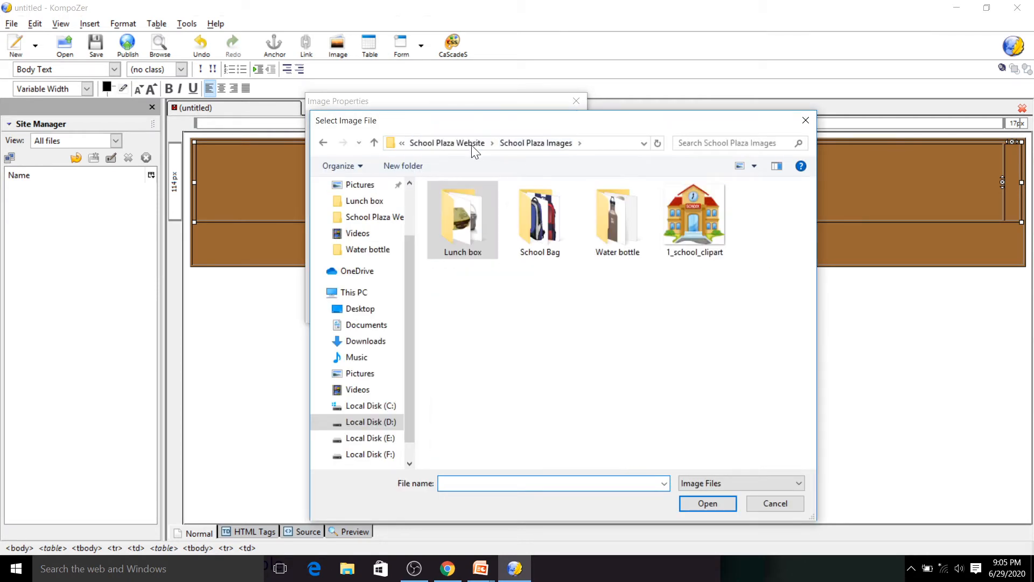
{"action": "left_click", "coordinate": [713, 207]}
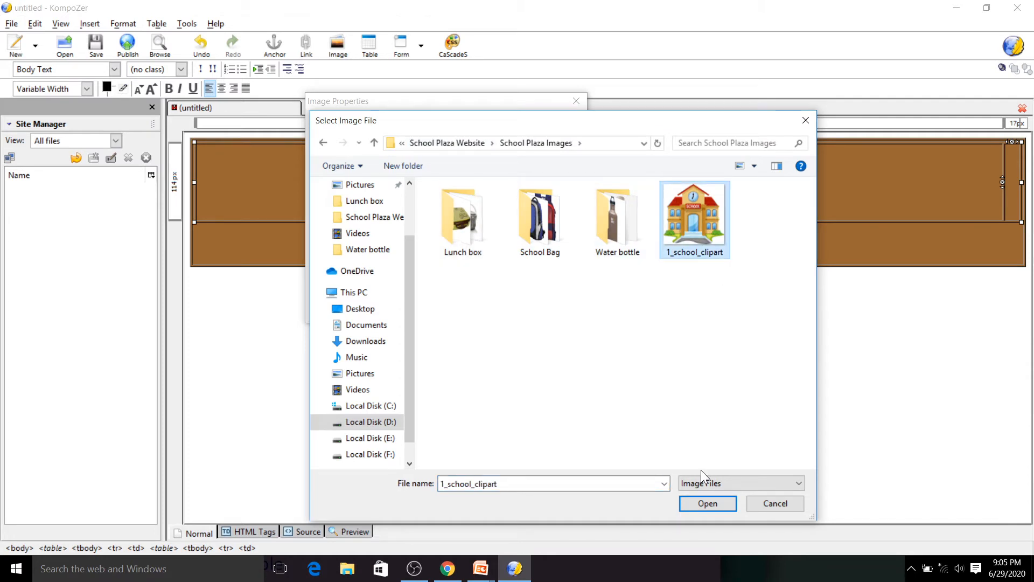
{"action": "left_click", "coordinate": [696, 503]}
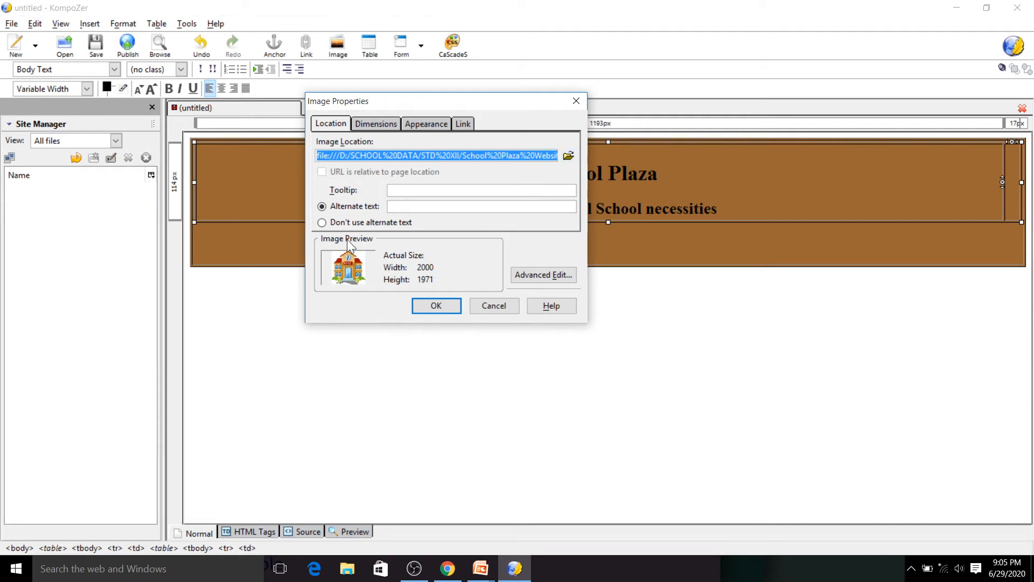
{"action": "left_click", "coordinate": [351, 221]}
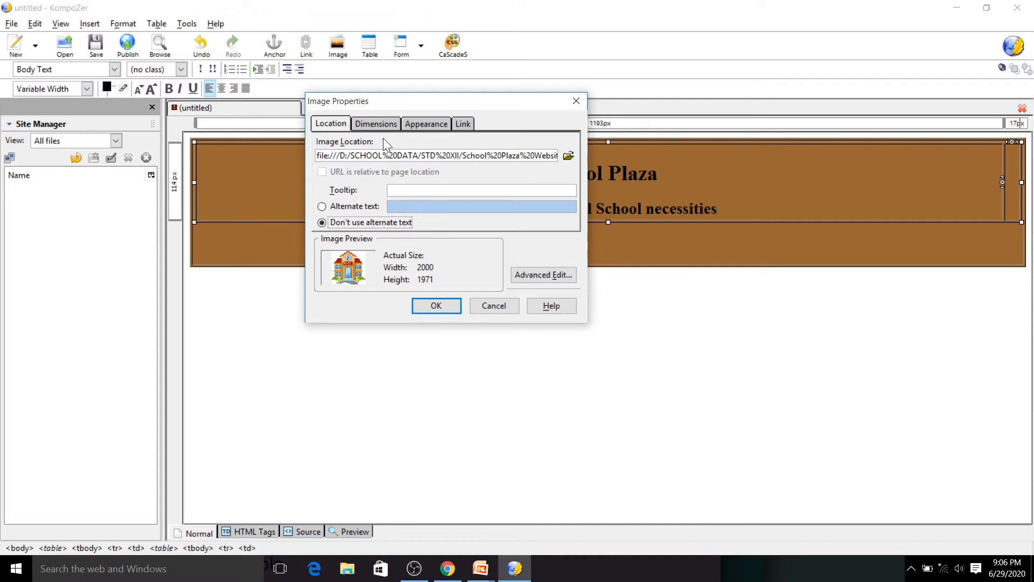
- Give the image an unconstrained custom size of 25 % of cell width and 100 % of cell height
{"action": "left_click", "coordinate": [375, 124]}
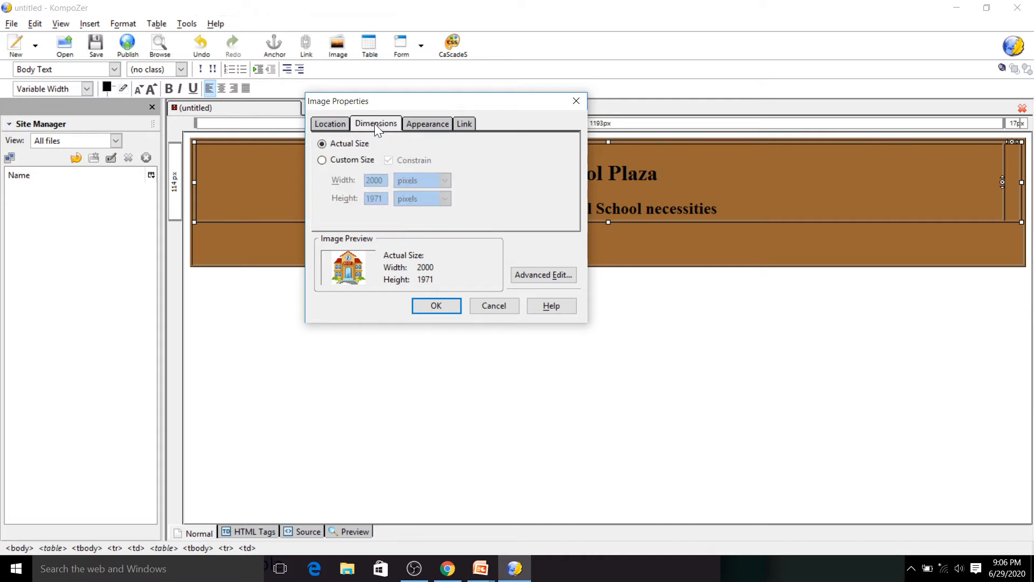
{"action": "left_click", "coordinate": [323, 163]}
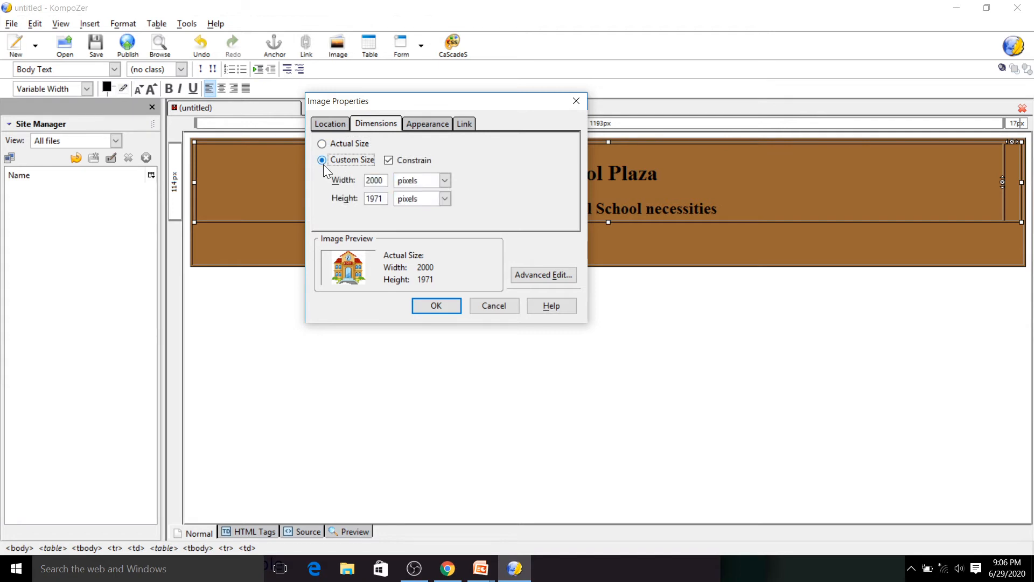
{"action": "left_click", "coordinate": [388, 160]}
{"action": "left_click_drag", "start_coordinate": [382, 180], "coordinate": [319, 185]}
{"action": "type", "text": "25"}
{"action": "left_click", "coordinate": [416, 180]}
{"action": "left_click", "coordinate": [419, 208]}
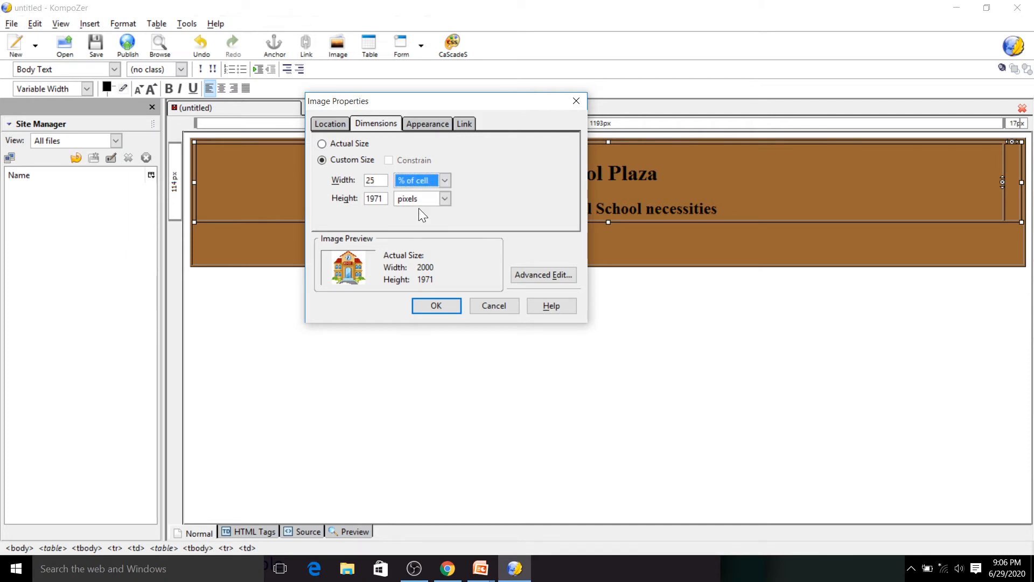
{"action": "left_click", "coordinate": [381, 198]}
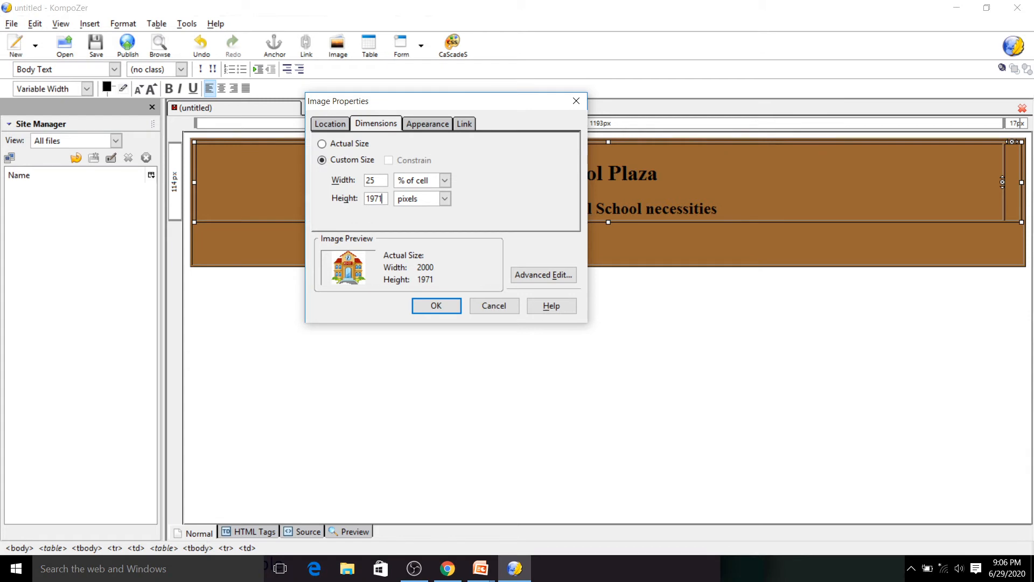
{"action": "key", "text": "BackSpace"}
{"action": "key", "text": "BackSpace"}
{"action": "key", "text": "BackSpace"}
{"action": "key", "text": "BackSpace"}
{"action": "type", "text": "100"}
{"action": "left_click", "coordinate": [416, 200]}
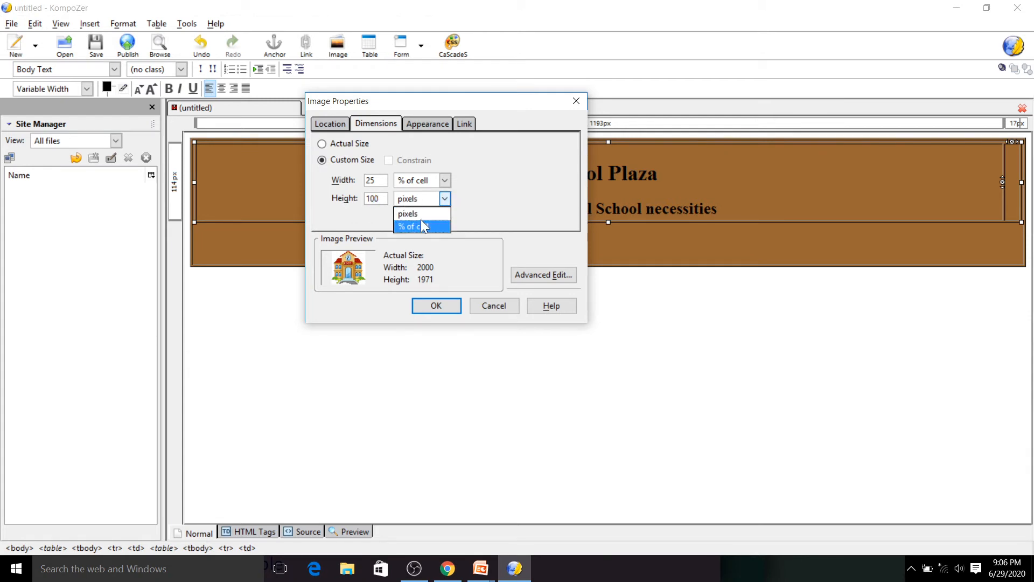
{"action": "left_click", "coordinate": [421, 226]}
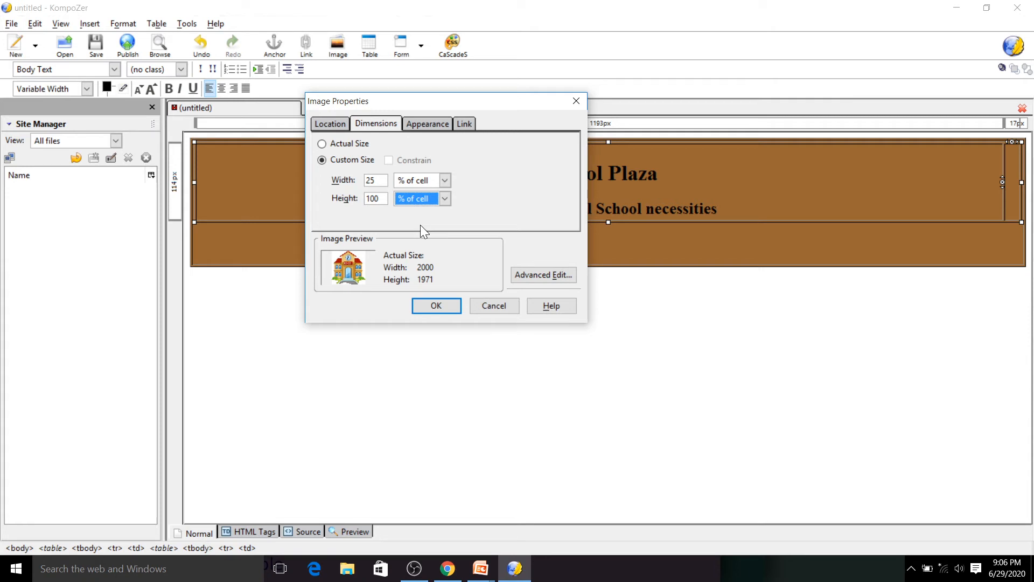
{"action": "left_click", "coordinate": [436, 306]}
- Enlarge the school image to fill the right cell's width and height
{"action": "left_click_drag", "start_coordinate": [354, 124], "coordinate": [868, 82]}
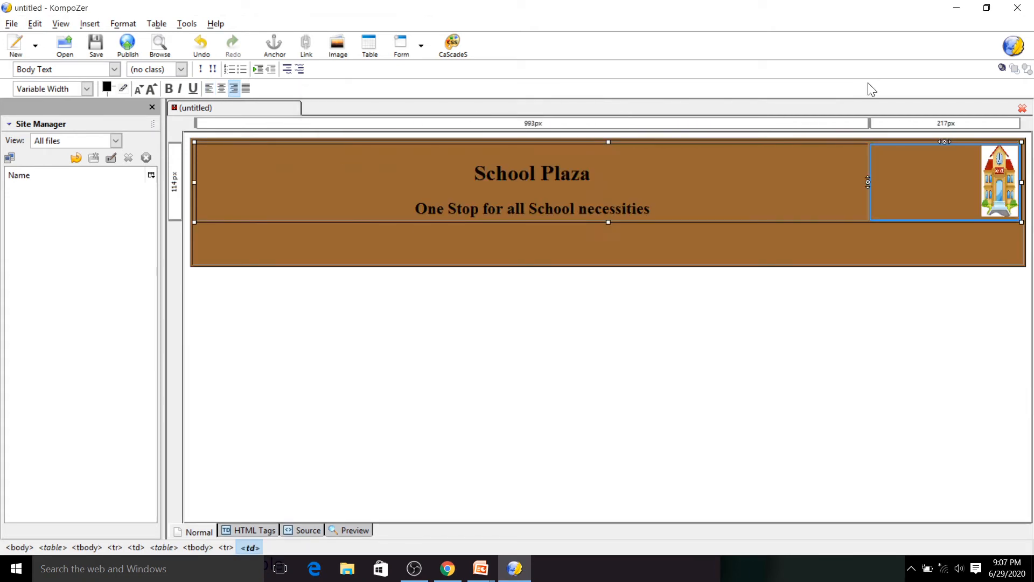
{"action": "left_click", "coordinate": [989, 168]}
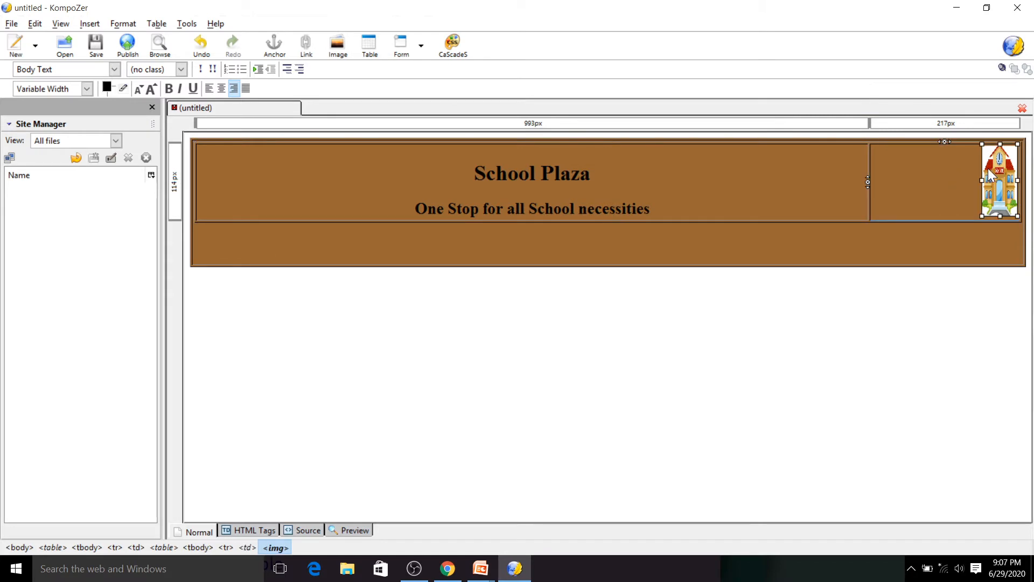
{"action": "left_click_drag", "start_coordinate": [982, 181], "coordinate": [874, 150]}
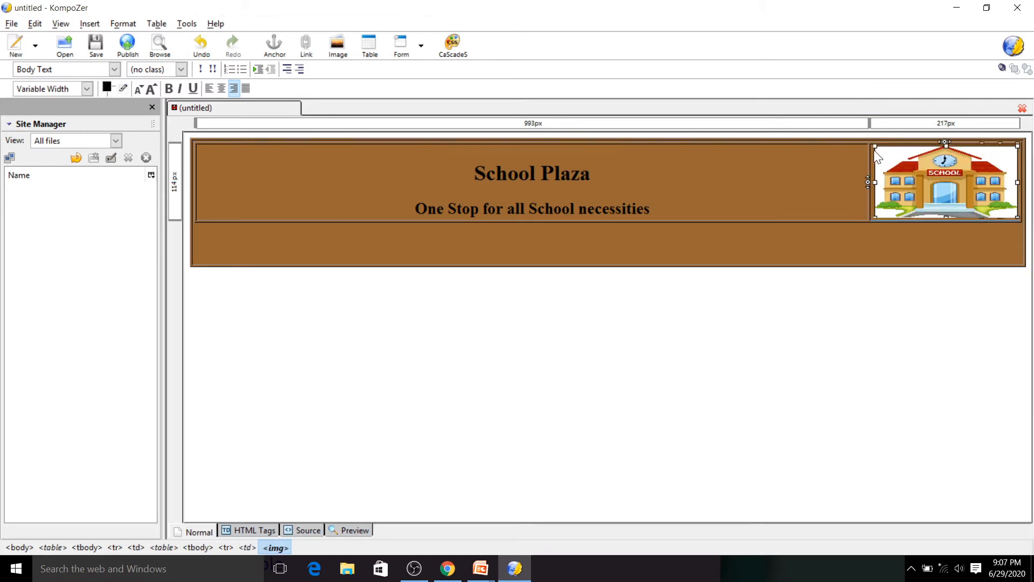
{"action": "left_click_drag", "start_coordinate": [946, 215], "coordinate": [943, 237]}
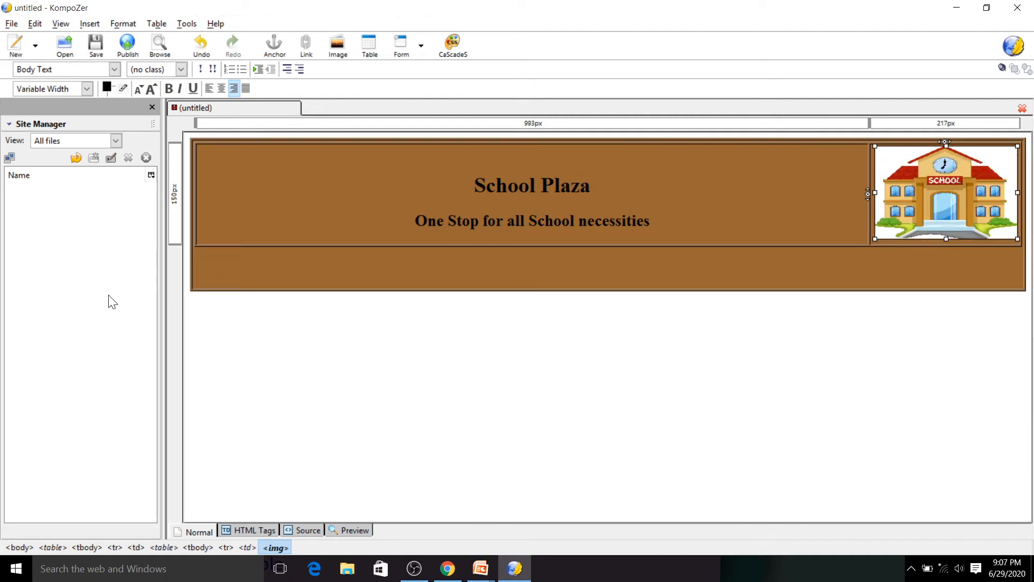
- Set the header table's background color to cyan #33FFFF
{"action": "left_click", "coordinate": [233, 269]}
{"action": "double_click", "coordinate": [251, 152]}
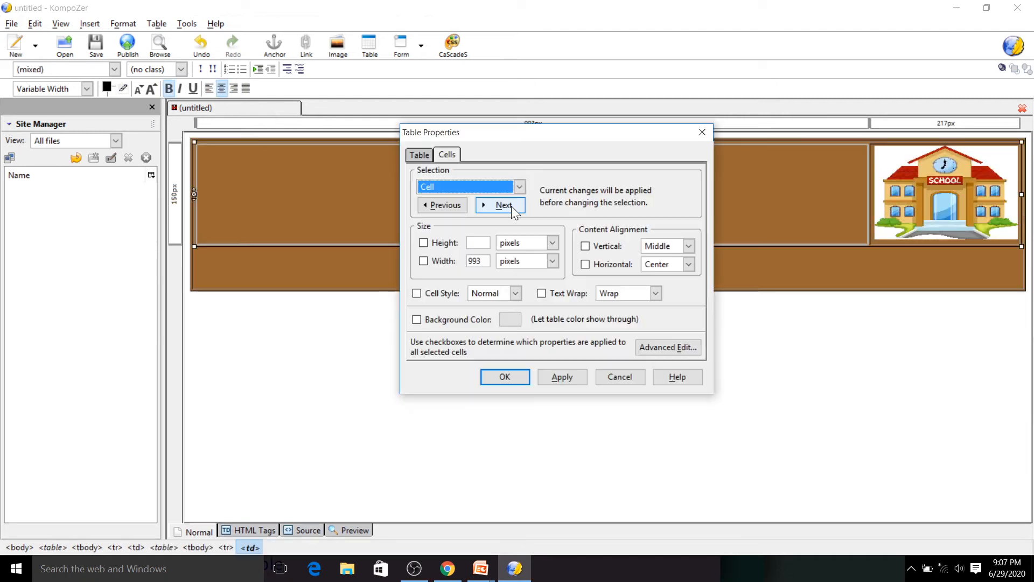
{"action": "left_click", "coordinate": [412, 156]}
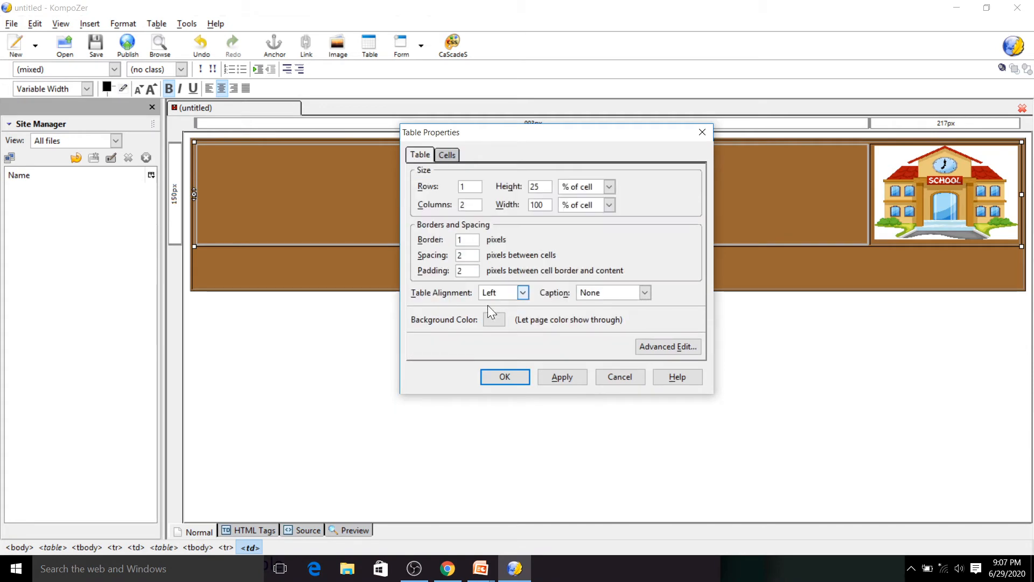
{"action": "left_click", "coordinate": [491, 322]}
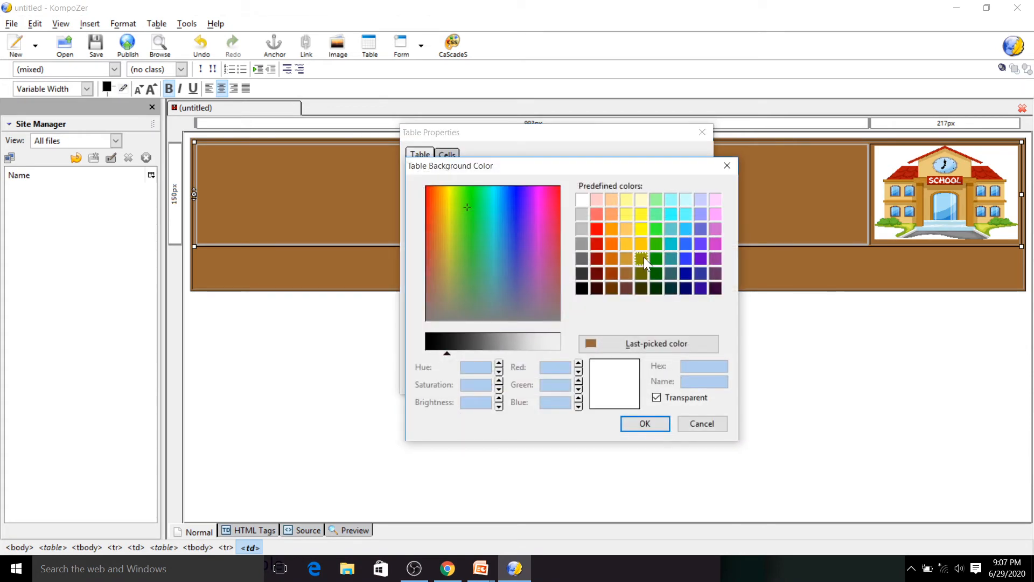
{"action": "left_click", "coordinate": [669, 214]}
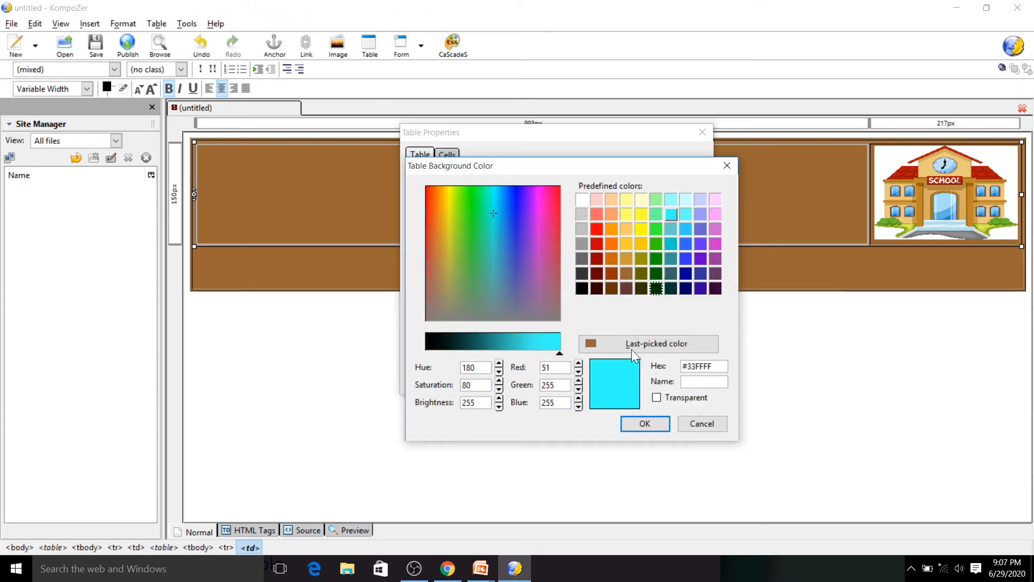
{"action": "left_click", "coordinate": [631, 425]}
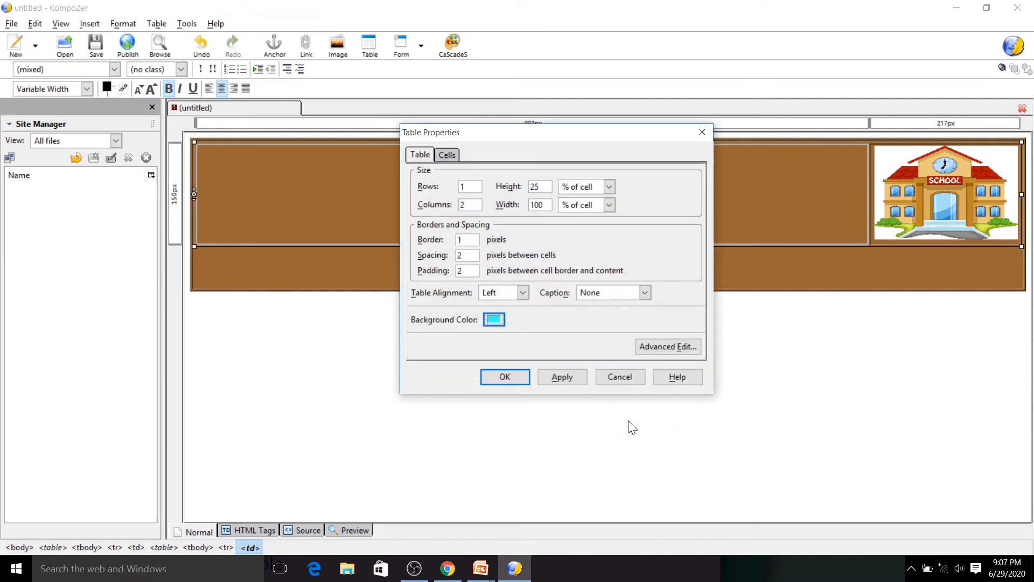
{"action": "left_click", "coordinate": [505, 377]}
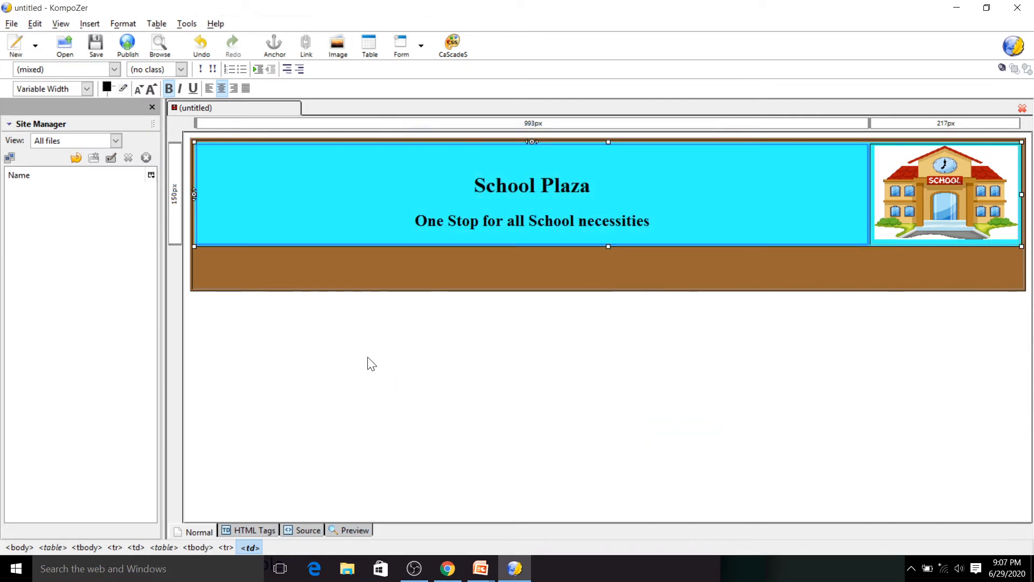
- Insert a new 2×2 table into the lower area of the outer table
{"action": "left_click", "coordinate": [209, 269]}
{"action": "right_click", "coordinate": [207, 263]}
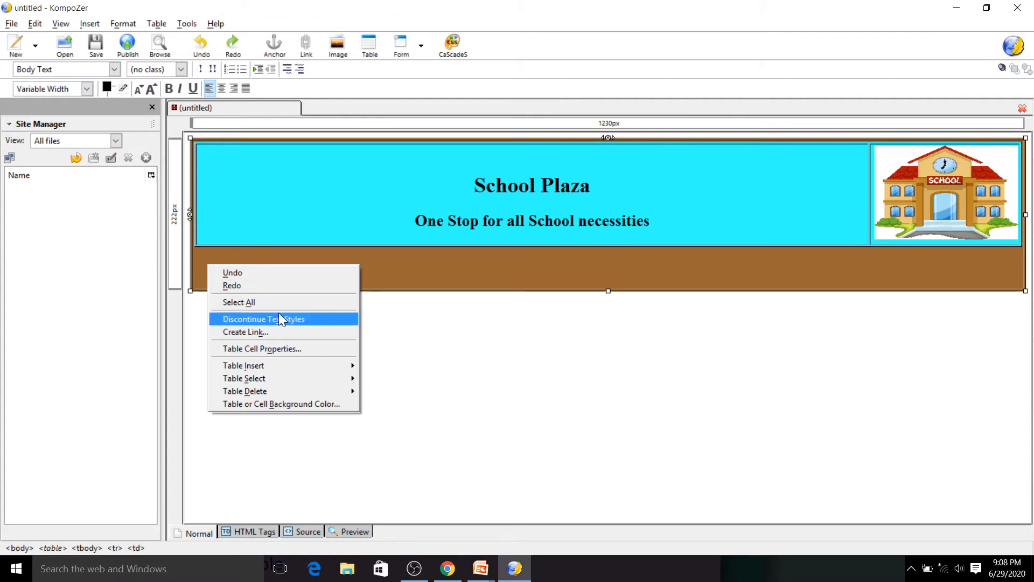
{"action": "mouse_move", "coordinate": [297, 371]}
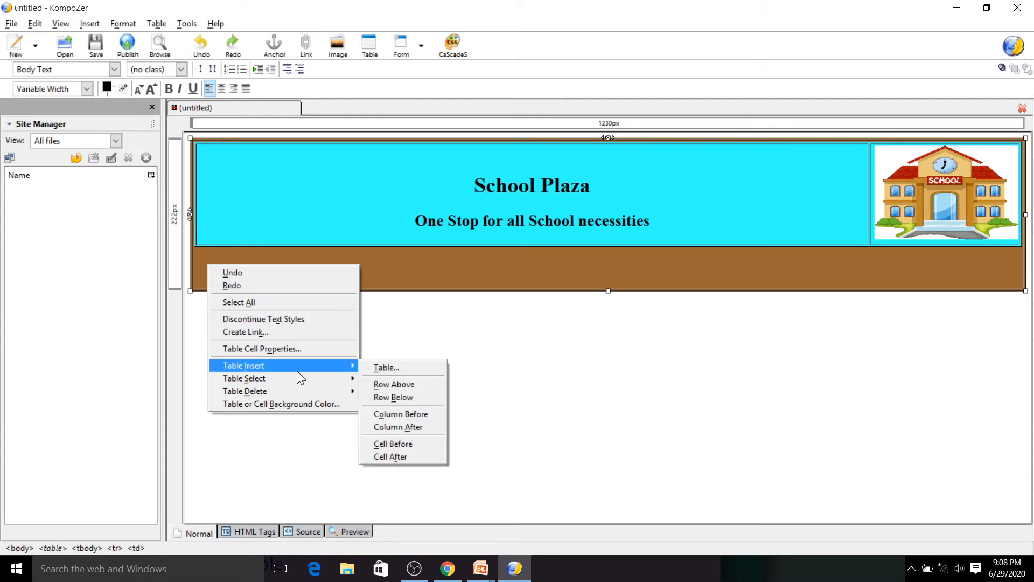
{"action": "left_click", "coordinate": [380, 367]}
{"action": "left_click", "coordinate": [496, 221]}
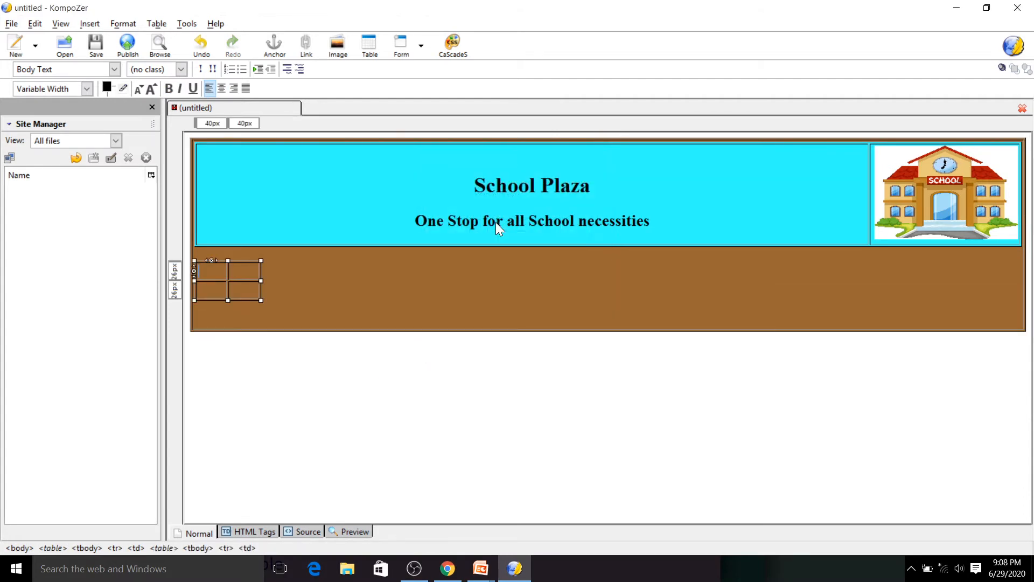
- Set the new table's width to 100 % of cell
{"action": "double_click", "coordinate": [205, 276]}
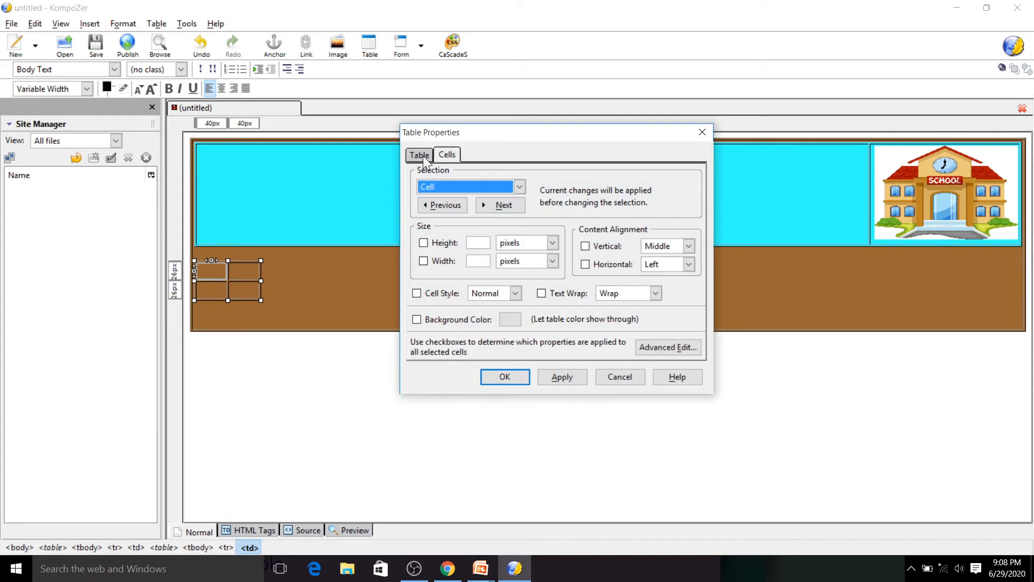
{"action": "left_click", "coordinate": [422, 157]}
{"action": "left_click", "coordinate": [595, 205]}
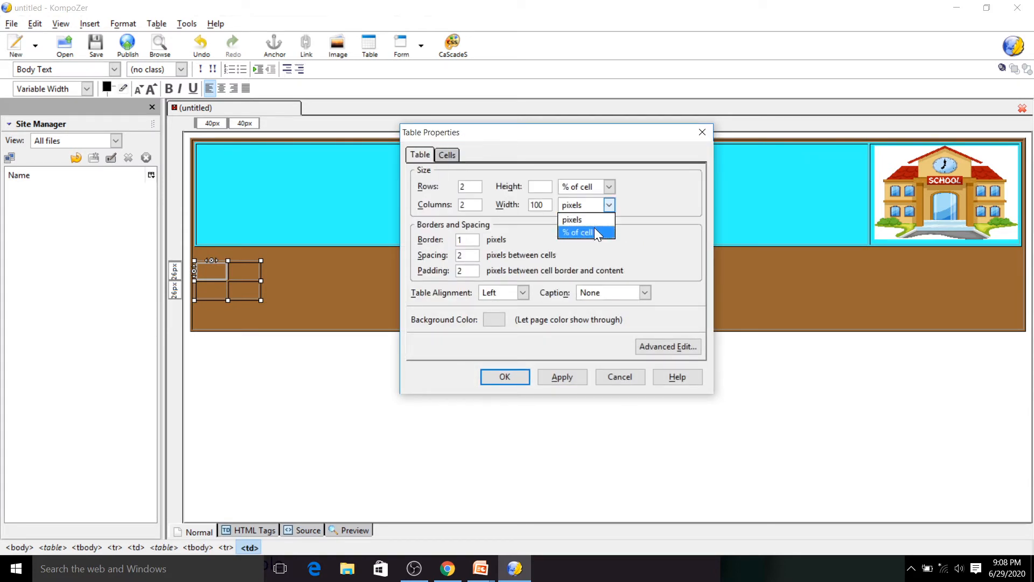
{"action": "left_click", "coordinate": [594, 227]}
{"action": "left_click", "coordinate": [550, 371]}
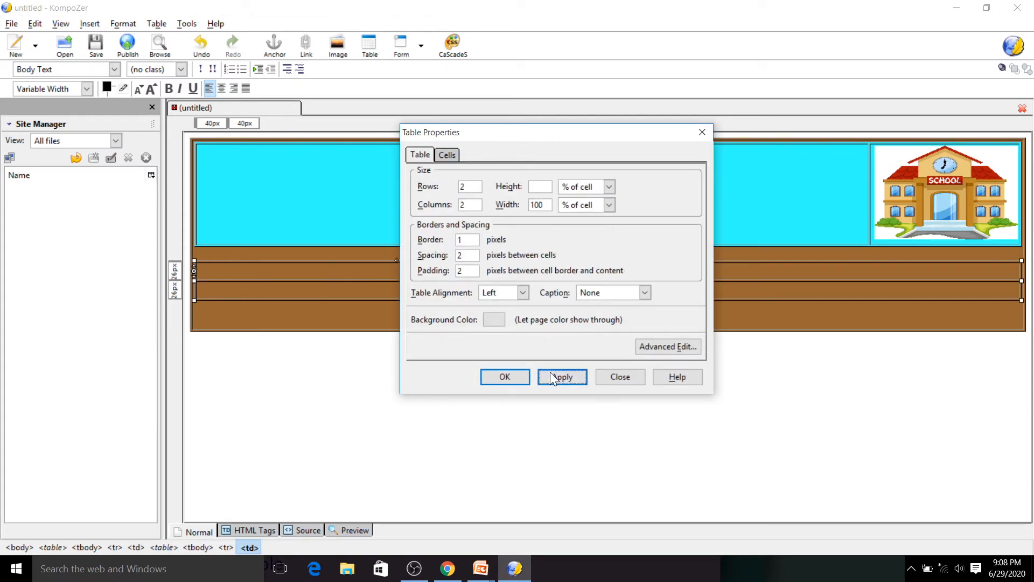
{"action": "left_click", "coordinate": [523, 376]}
- Enter "Categories" in the new table's first cell
{"action": "left_click", "coordinate": [492, 271]}
{"action": "type", "text": "PC"}
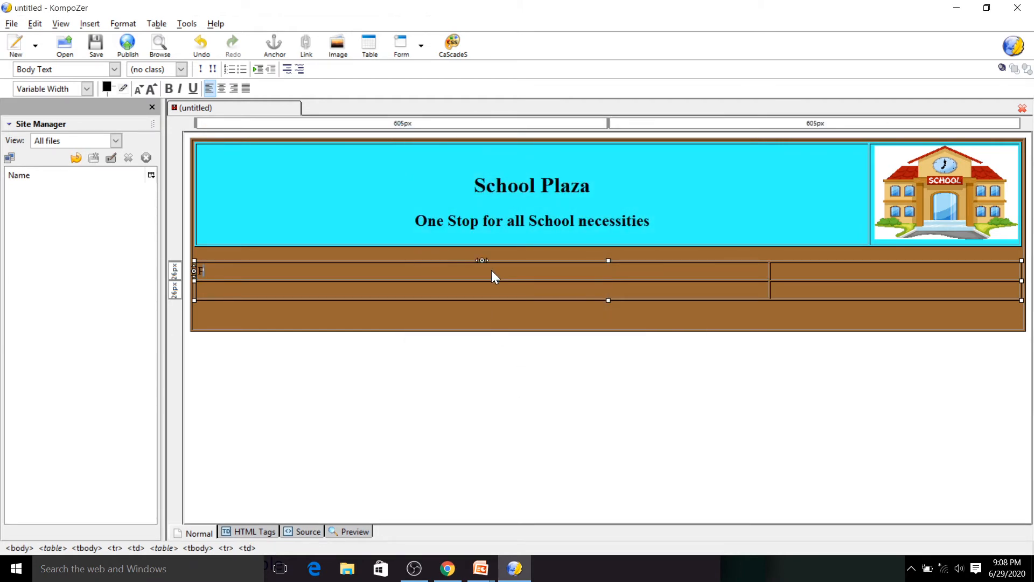
{"action": "key", "text": "BackSpace"}
{"action": "key", "text": "BackSpace"}
{"action": "type", "text": "Categories"}
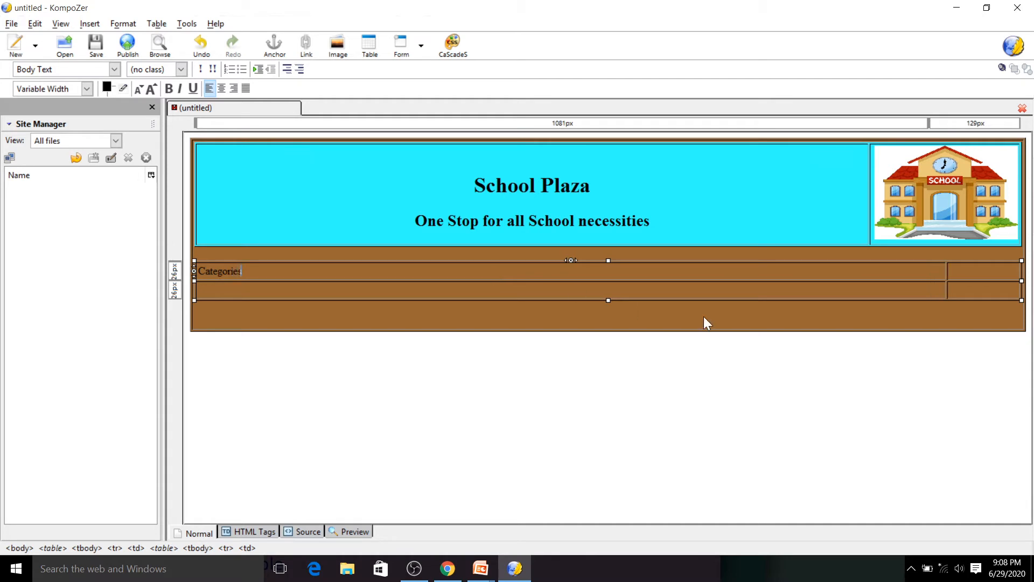
- Enter "New Products" in the neighbouring cell of the first row
{"action": "left_click", "coordinate": [960, 272]}
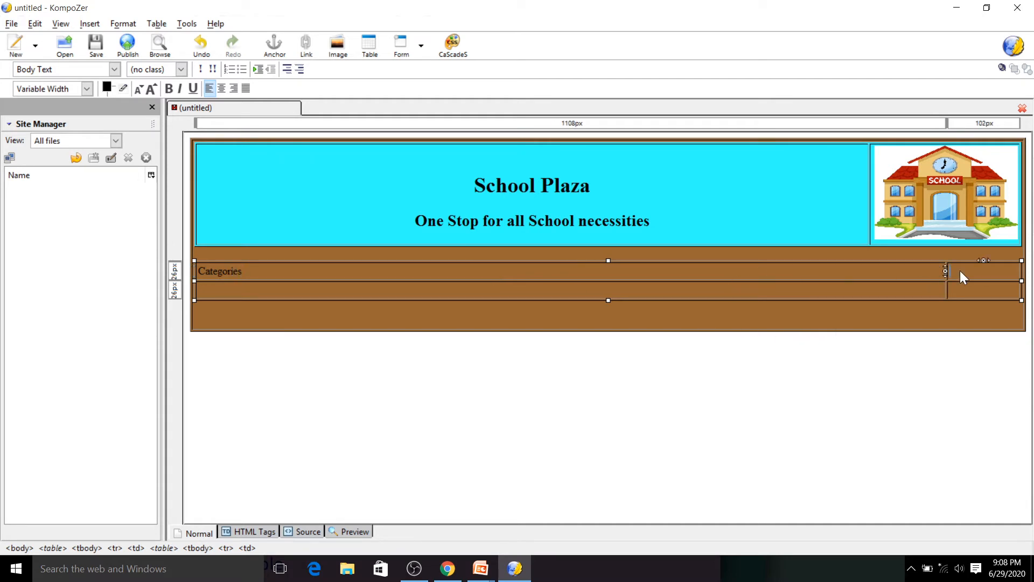
{"action": "type", "text": "New"}
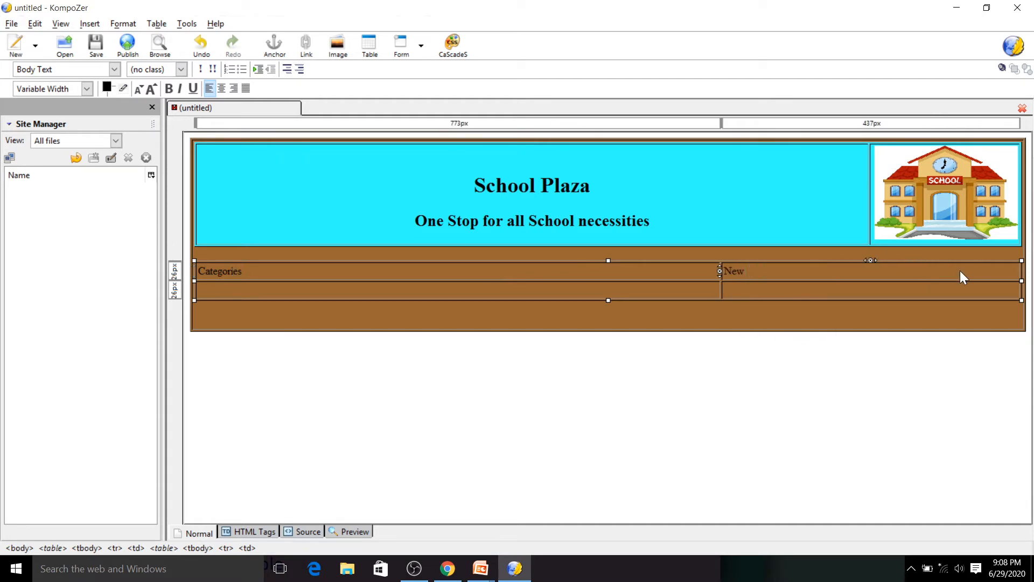
{"action": "type", "text": " Products"}
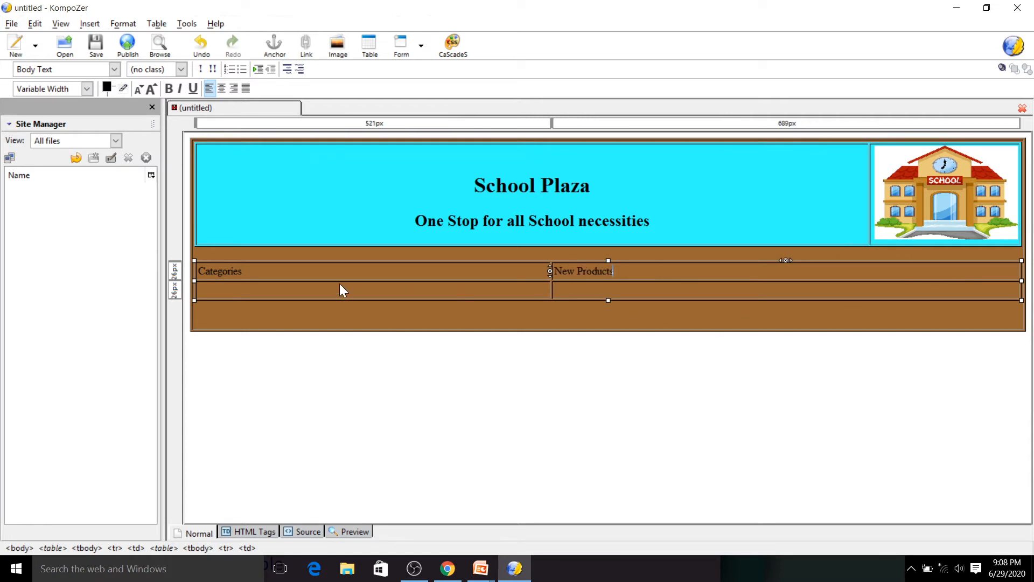
- Color the "Categories" text red #FF0000 and make it bold
{"action": "left_click_drag", "start_coordinate": [278, 266], "coordinate": [194, 276]}
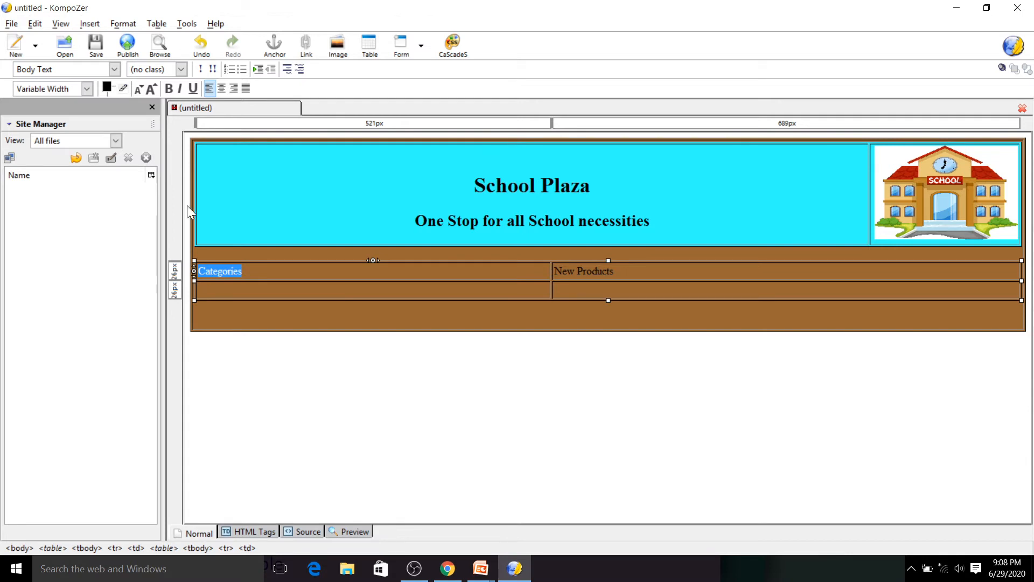
{"action": "left_click", "coordinate": [124, 27]}
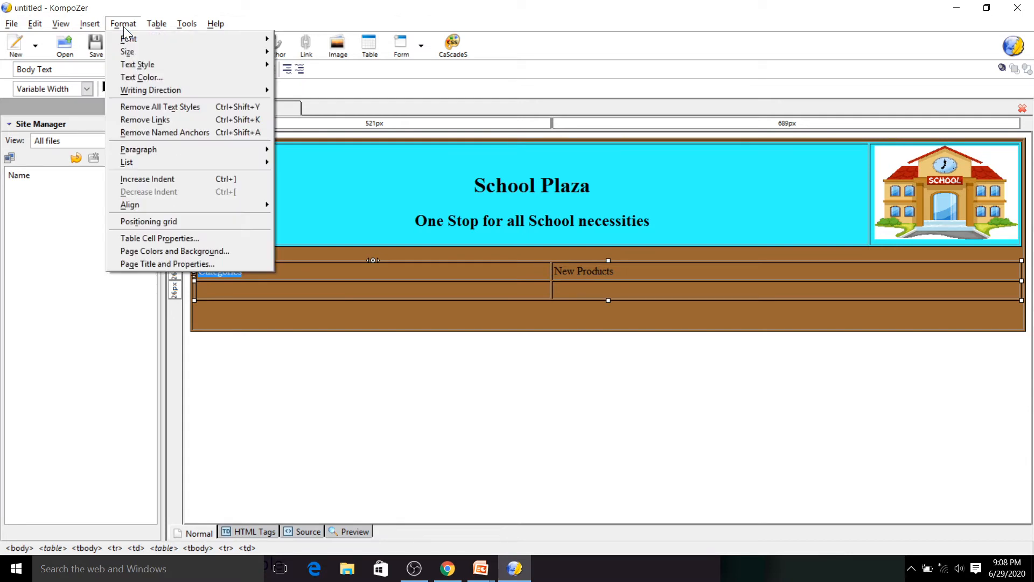
{"action": "left_click", "coordinate": [166, 77]}
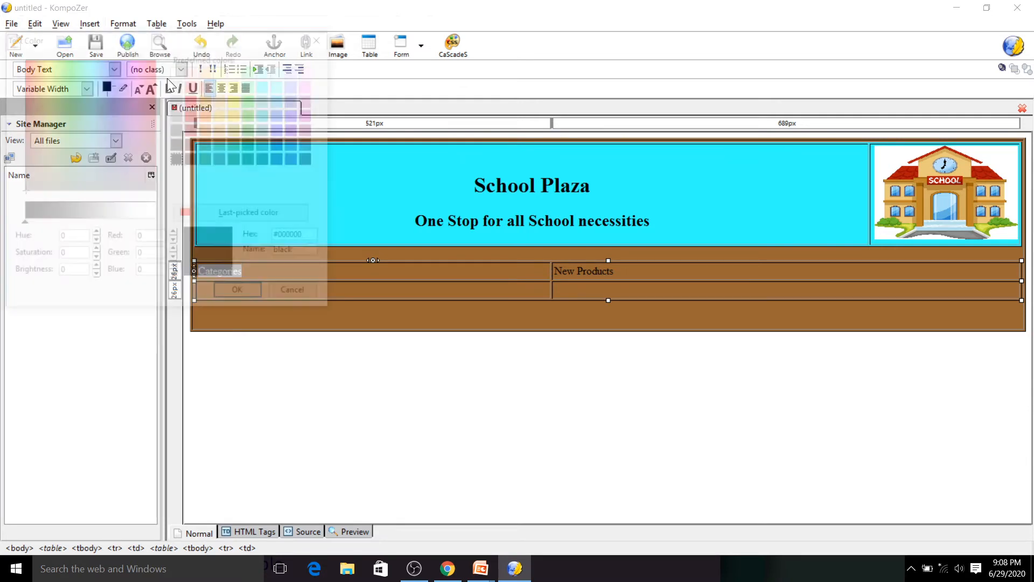
{"action": "left_click", "coordinate": [211, 217]}
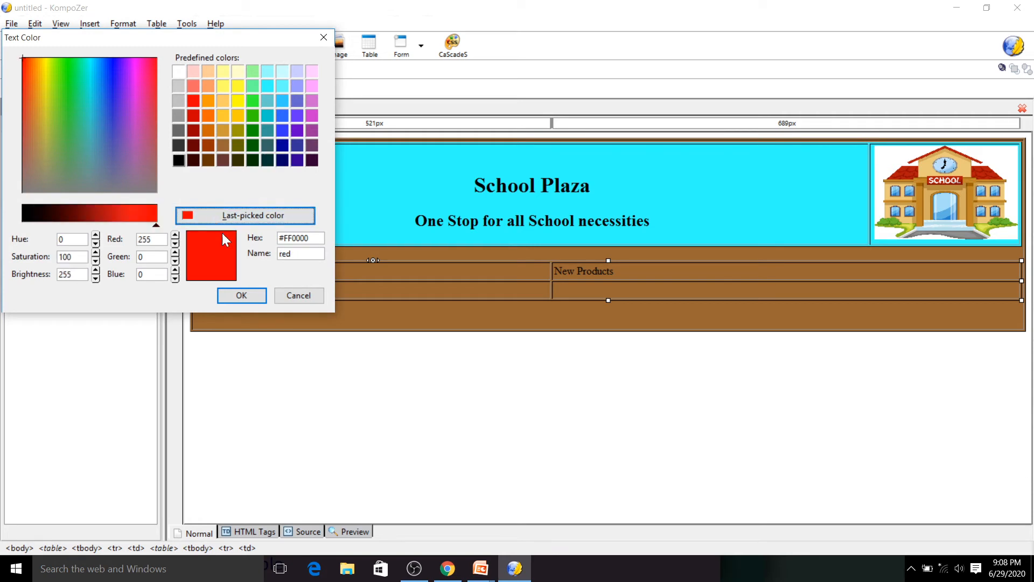
{"action": "left_click", "coordinate": [242, 295]}
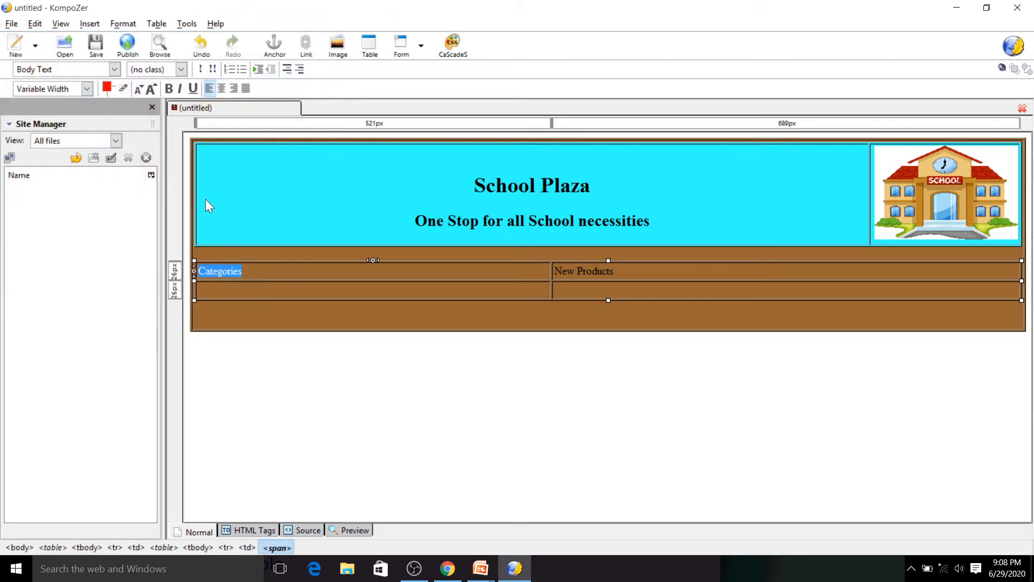
{"action": "left_click", "coordinate": [169, 89]}
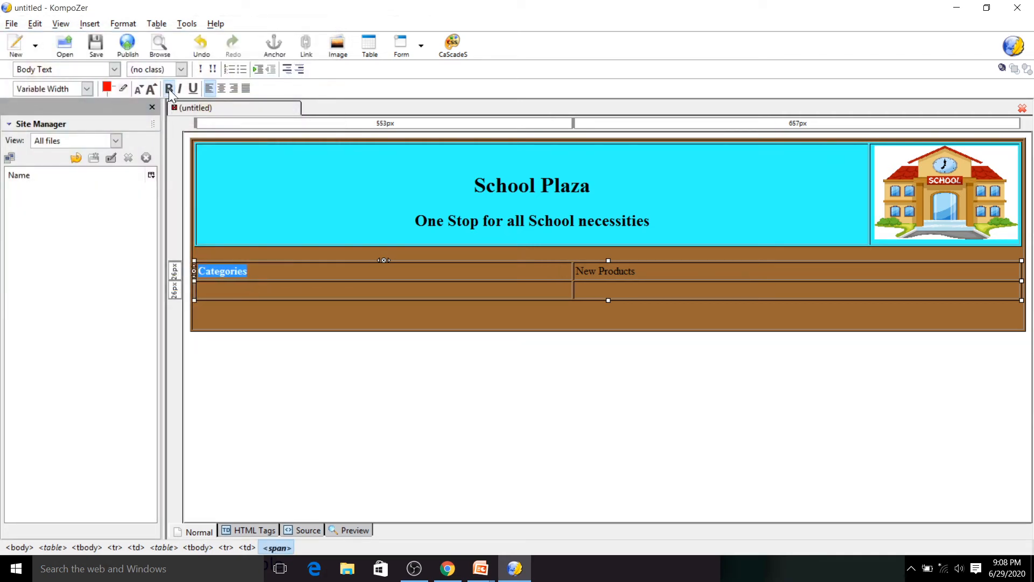
- Make the "New Products" text bold and color it red #FF0000
{"action": "left_click", "coordinate": [639, 263]}
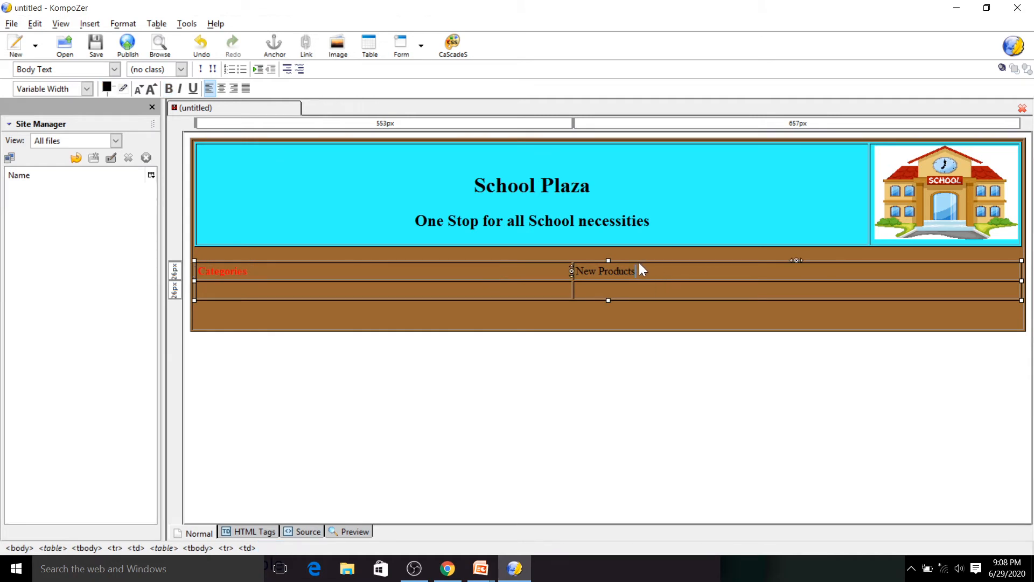
{"action": "left_click_drag", "start_coordinate": [637, 262], "coordinate": [575, 275]}
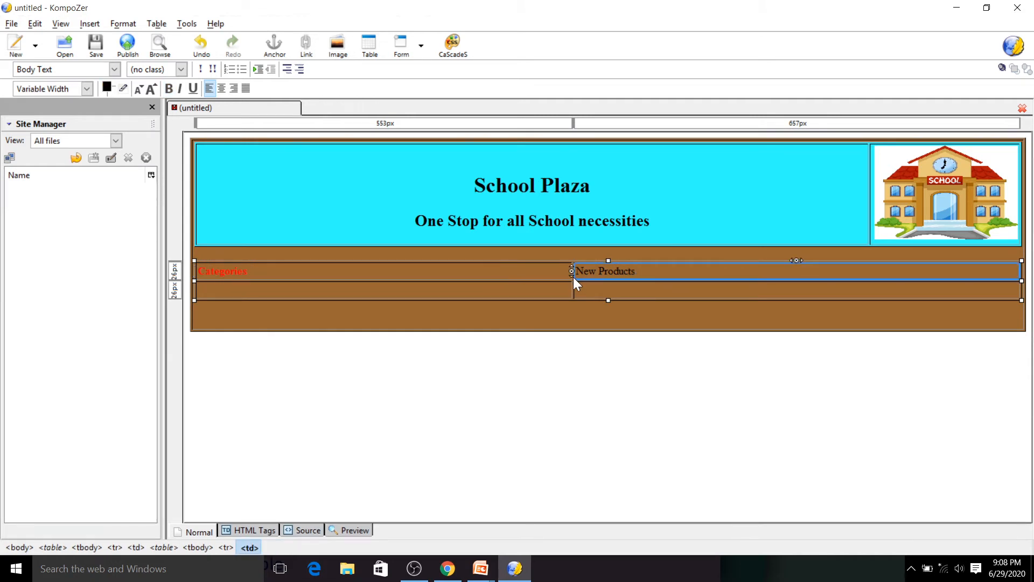
{"action": "left_click", "coordinate": [170, 89]}
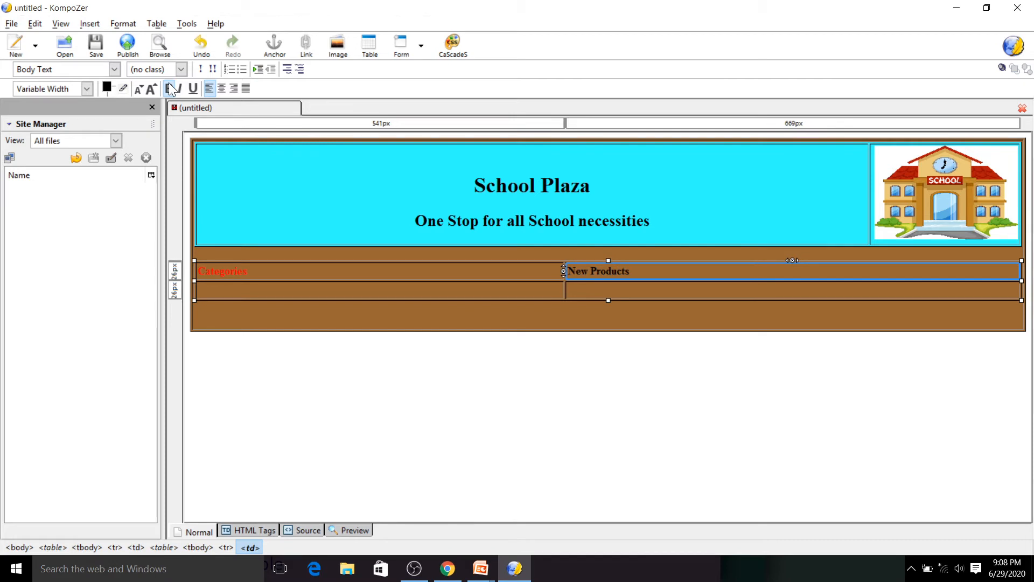
{"action": "left_click", "coordinate": [124, 30]}
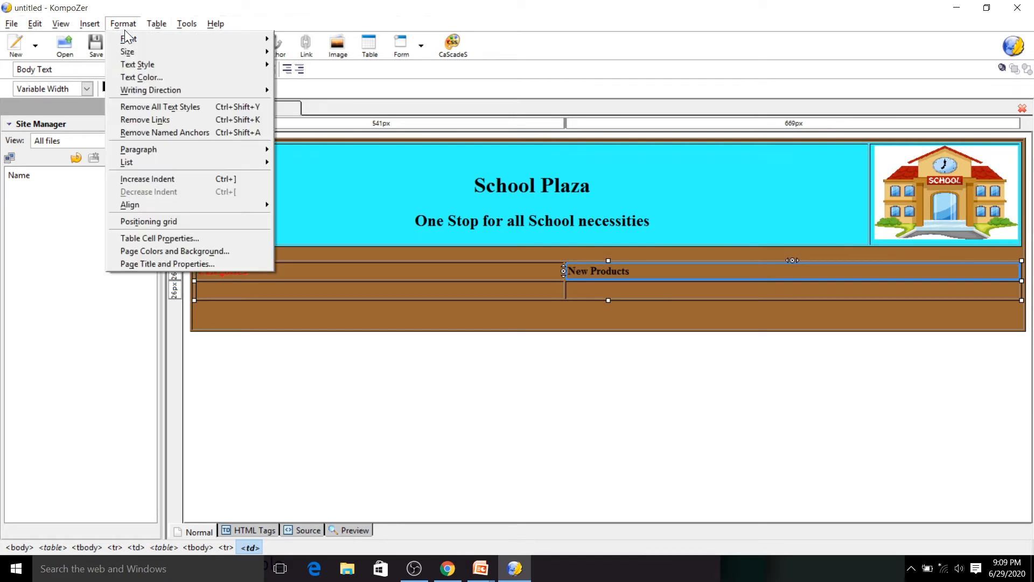
{"action": "left_click", "coordinate": [139, 78]}
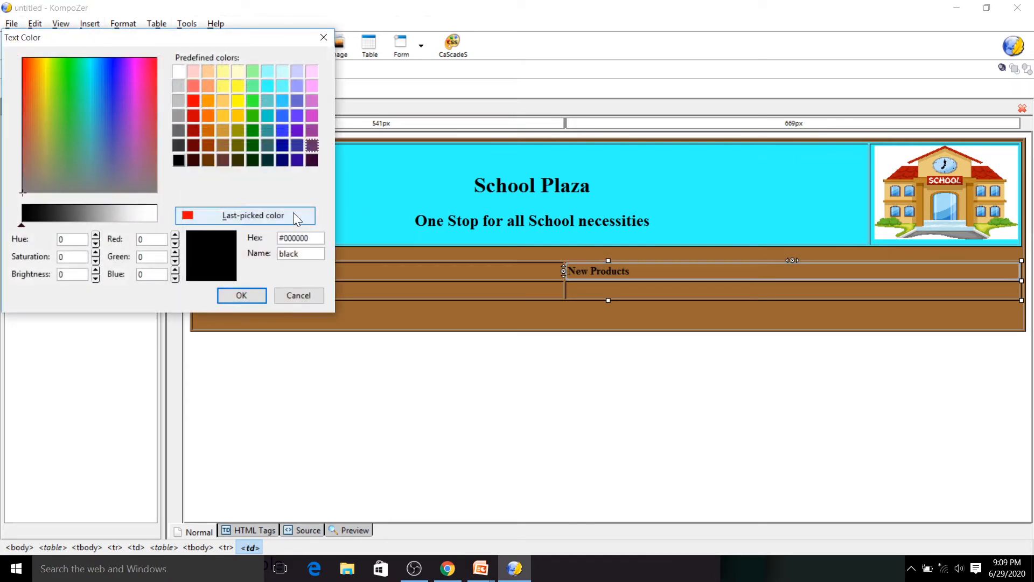
{"action": "left_click", "coordinate": [247, 216]}
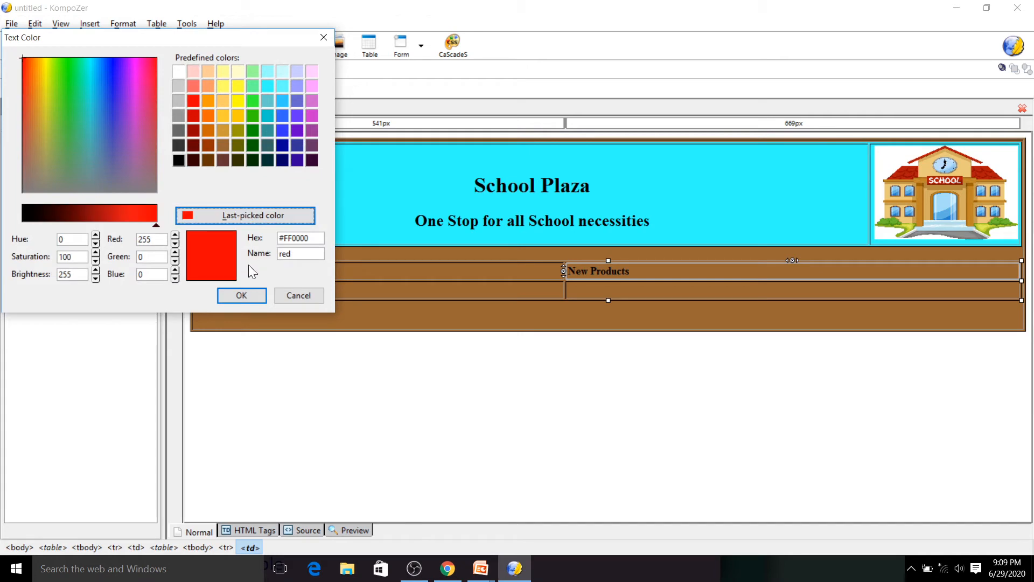
{"action": "left_click", "coordinate": [241, 295]}
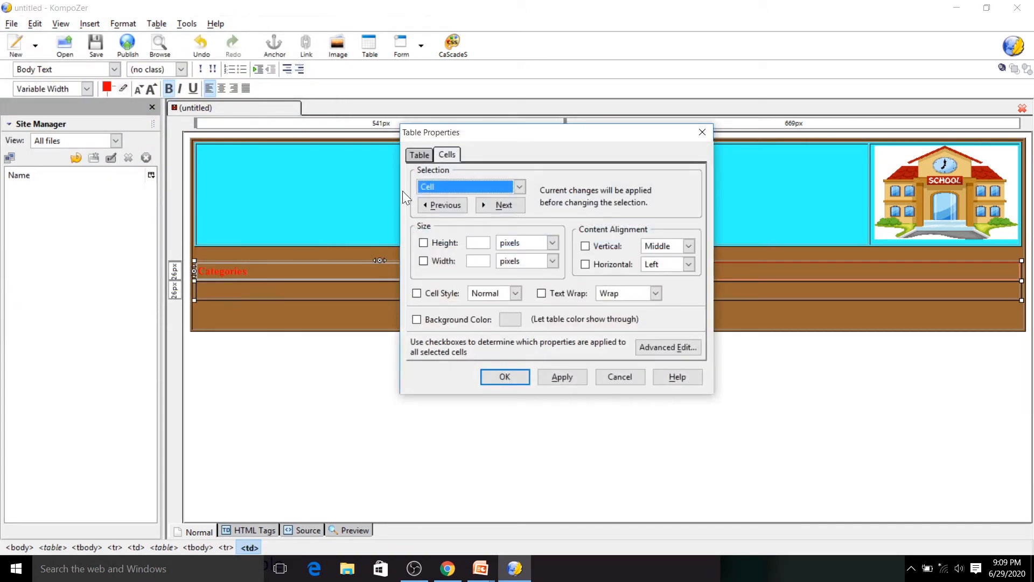
- Set the navigation table's background color to #FFCC66
{"action": "left_click", "coordinate": [420, 156]}
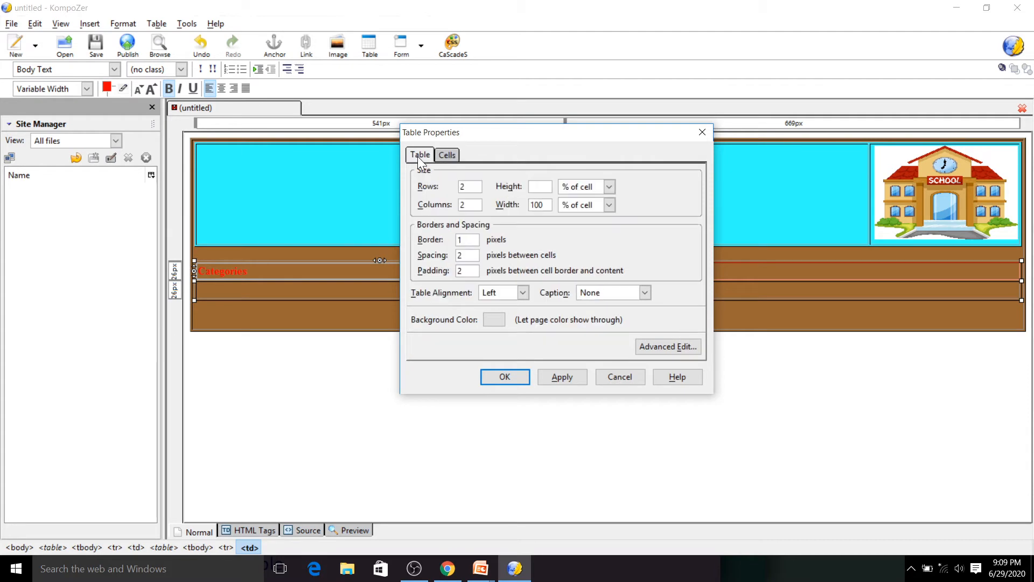
{"action": "left_click", "coordinate": [490, 320]}
{"action": "left_click", "coordinate": [625, 228]}
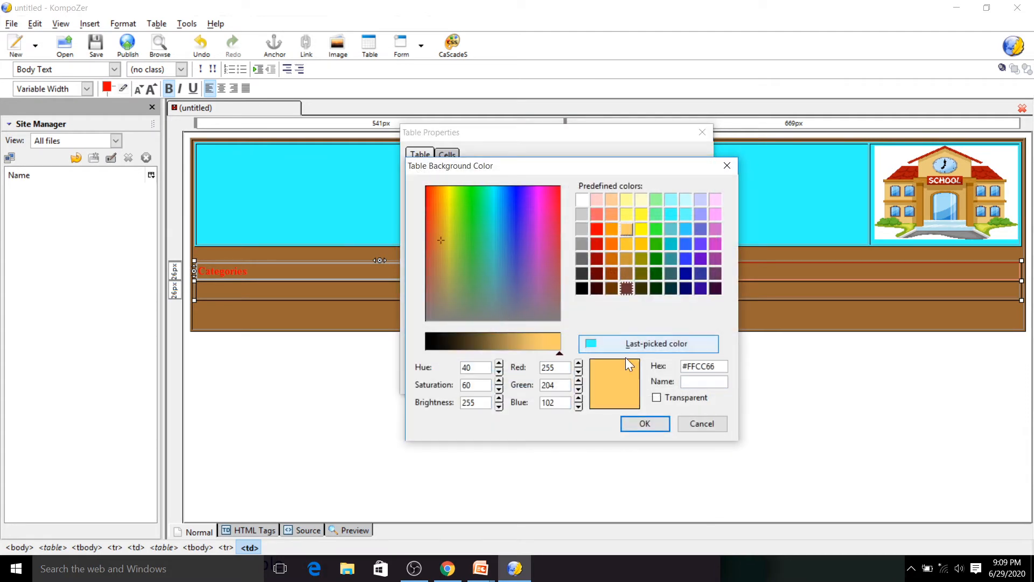
{"action": "left_click", "coordinate": [636, 424]}
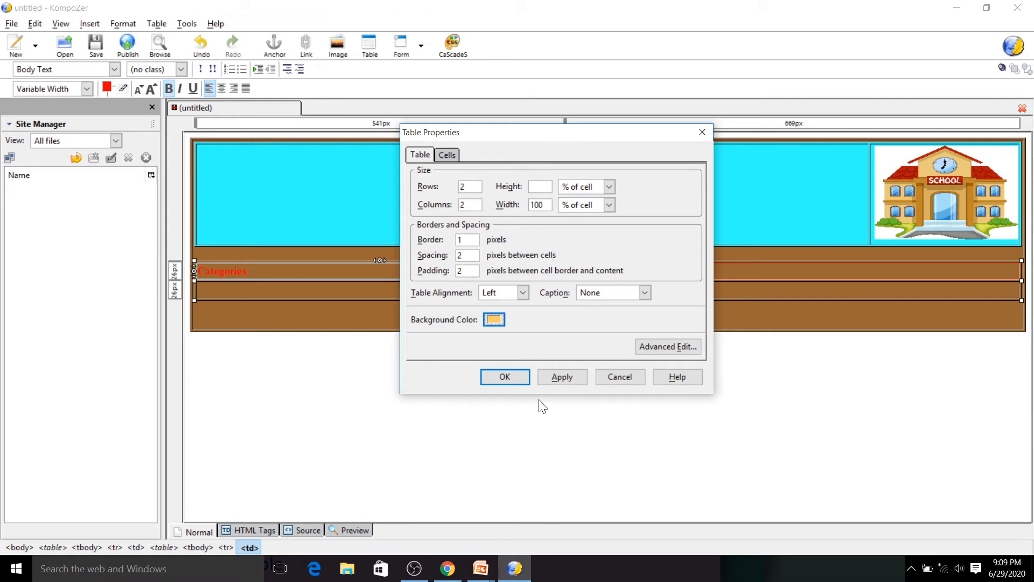
{"action": "left_click", "coordinate": [561, 376]}
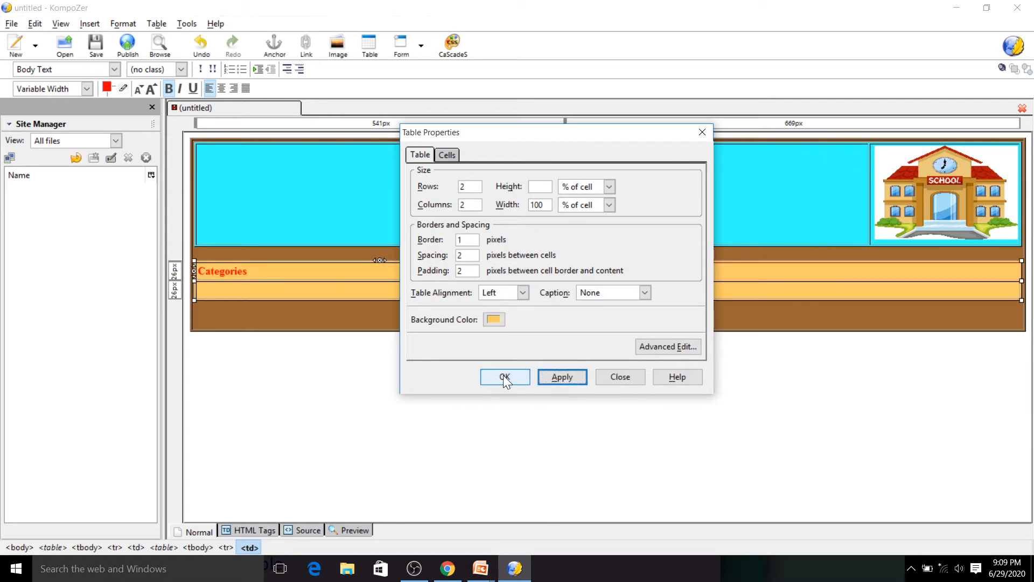
{"action": "left_click", "coordinate": [504, 374]}
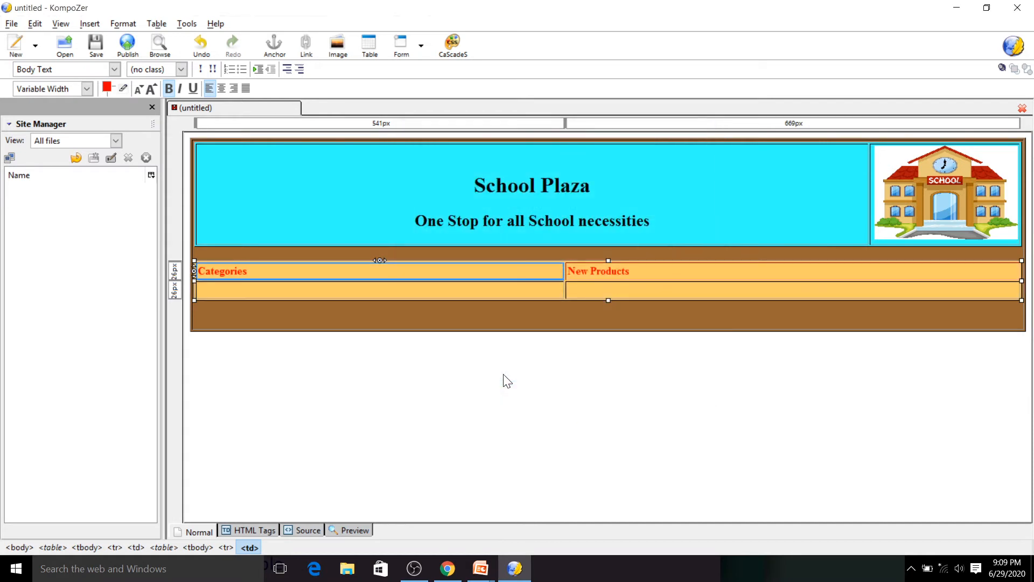
- Insert a nested 6-row, 1-column table in the cell below "Categories" and enter "School Bag" in its first cell
{"action": "left_click", "coordinate": [265, 285]}
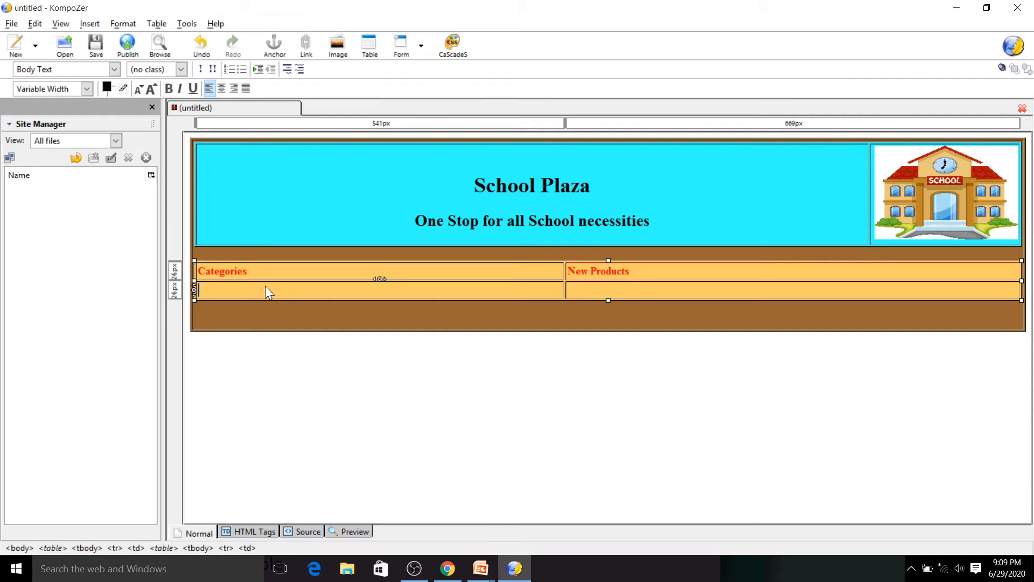
{"action": "right_click", "coordinate": [246, 293]}
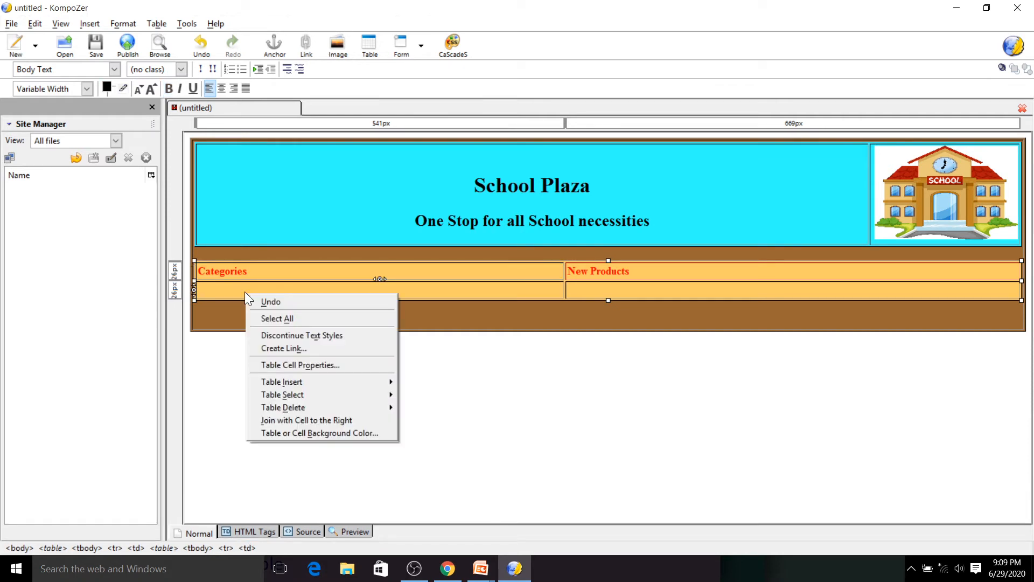
{"action": "mouse_move", "coordinate": [379, 383]}
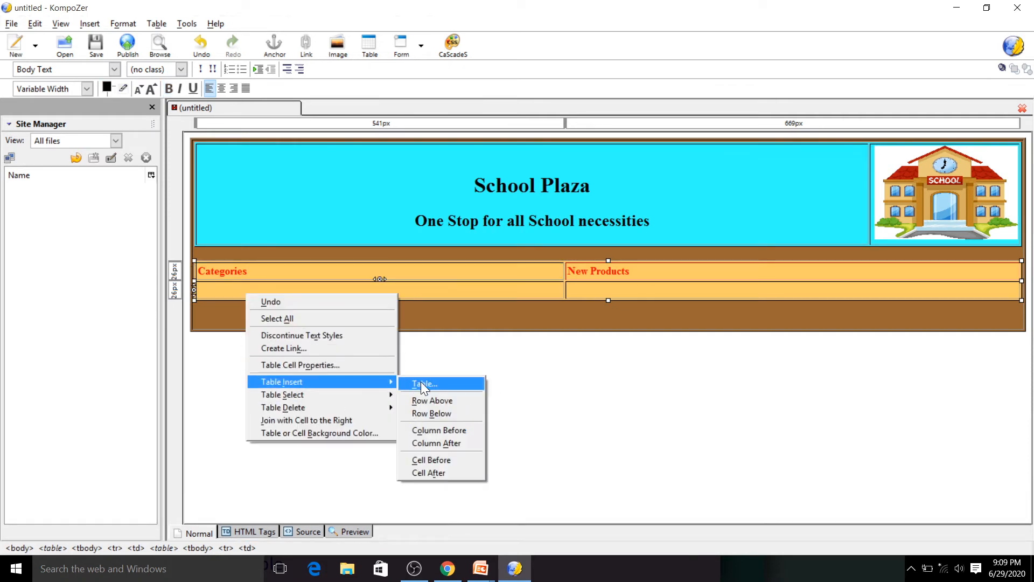
{"action": "left_click", "coordinate": [439, 383]}
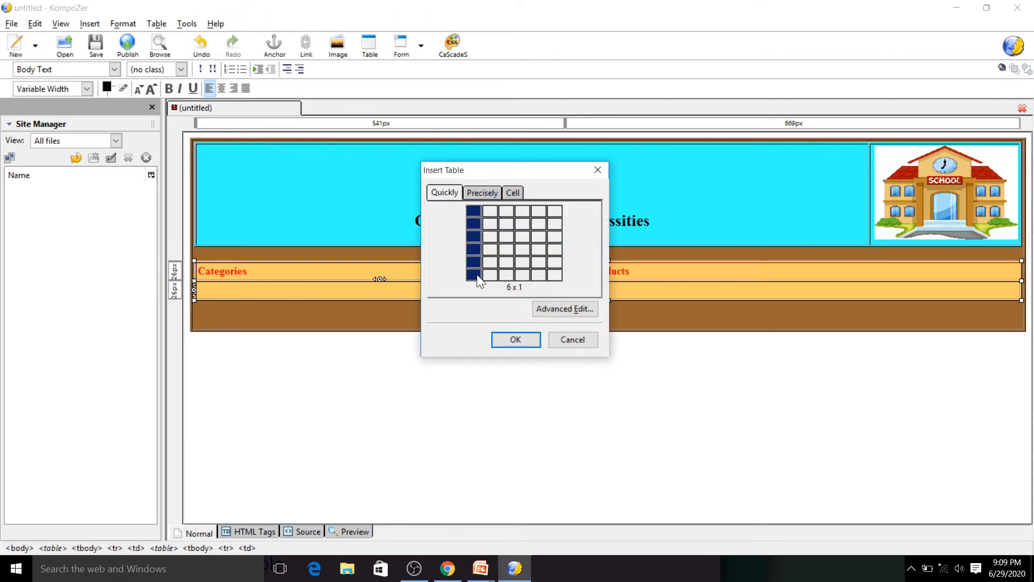
{"action": "left_click", "coordinate": [477, 273]}
{"action": "type", "text": "School Bag"}
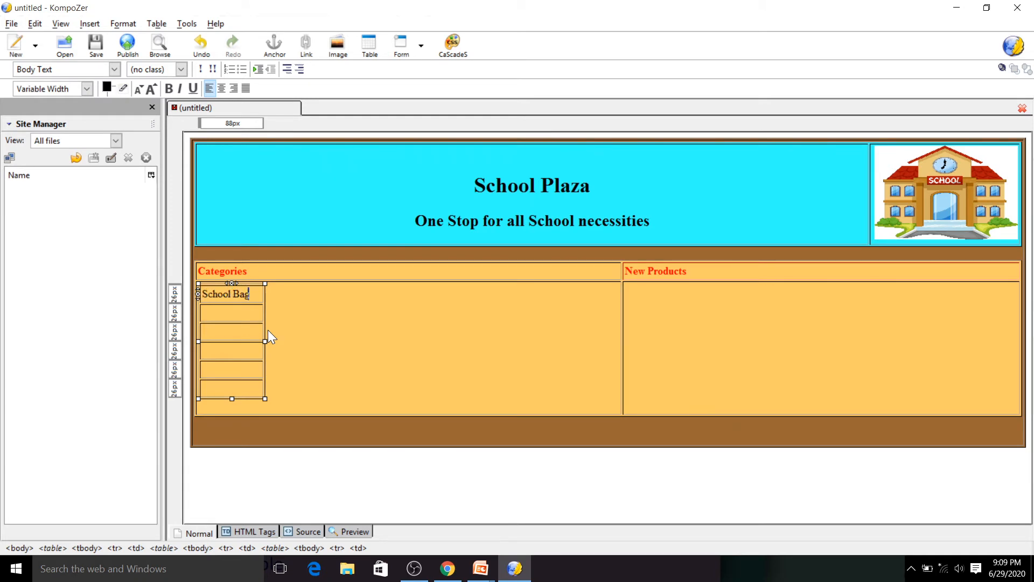
- Fill the next cells of the categories table with "Water Bottle", "Lunch Box" and "Files & Folders"
{"action": "left_click", "coordinate": [220, 319]}
{"action": "type", "text": "Water Bottle"}
{"action": "left_click", "coordinate": [232, 336]}
{"action": "type", "text": "Lunch Box"}
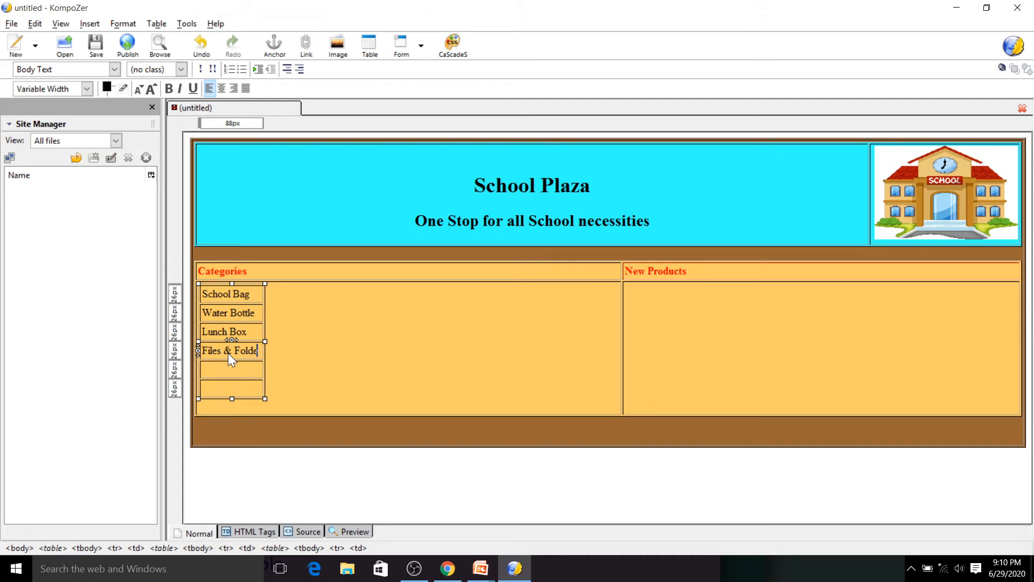
{"action": "type", "text": "rs"}
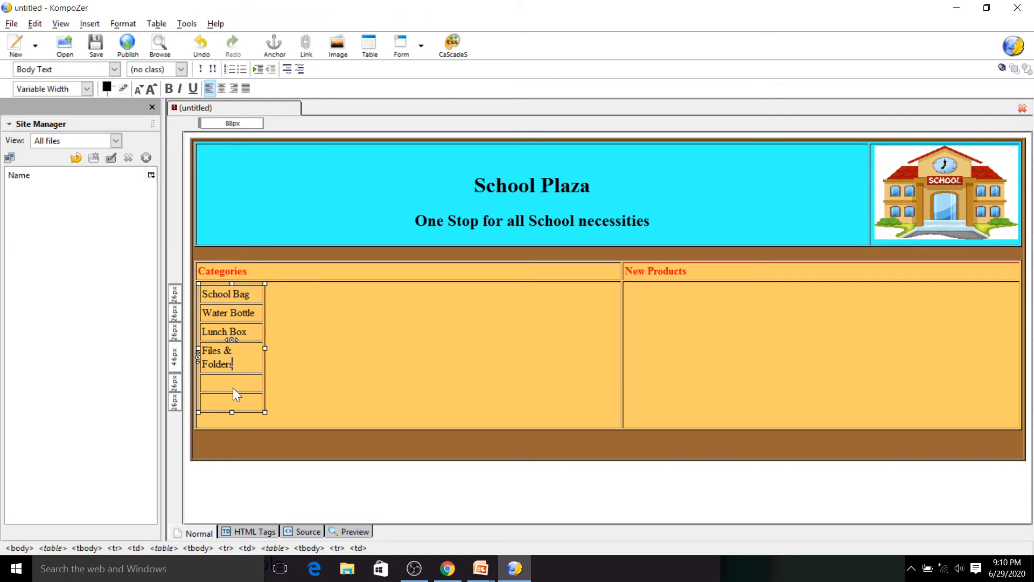
- Widen the categories table to about 228 px and enter "Stationary" and "Compass Box" in the last two cells
{"action": "left_click_drag", "start_coordinate": [264, 344], "coordinate": [358, 361]}
{"action": "left_click", "coordinate": [248, 381]}
{"action": "type", "text": "Stationary"}
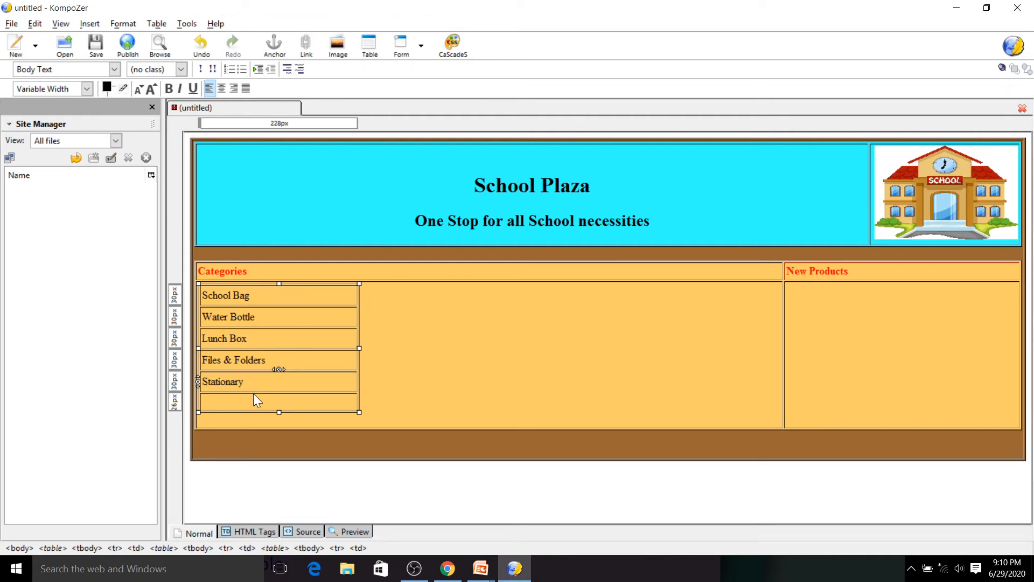
{"action": "left_click", "coordinate": [243, 401]}
{"action": "type", "text": "Co"}
{"action": "type", "text": "mpass Box"}
- Set the vertical content alignment of the cell holding the categories table to Top
{"action": "left_click", "coordinate": [399, 309]}
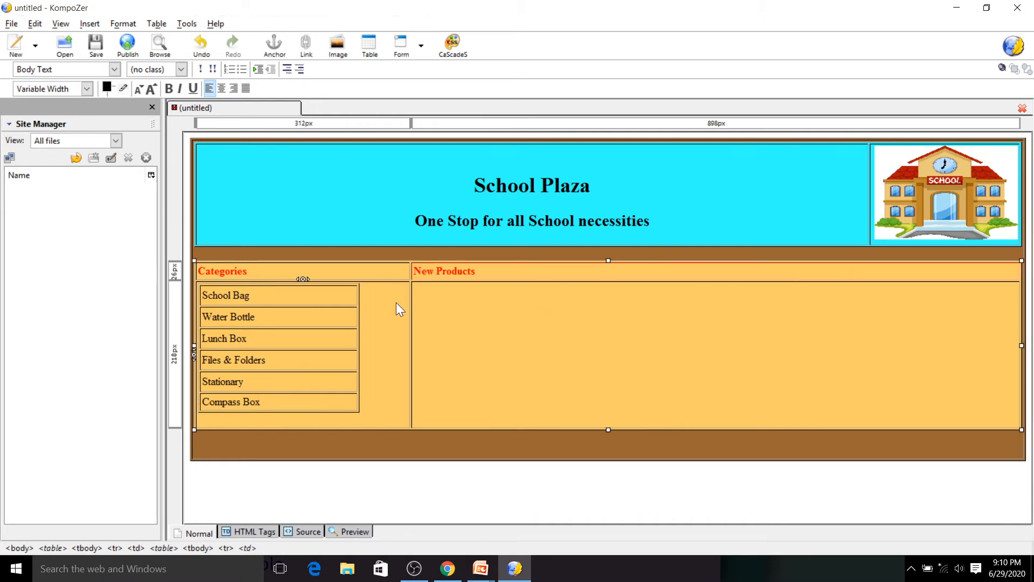
{"action": "double_click", "coordinate": [393, 308]}
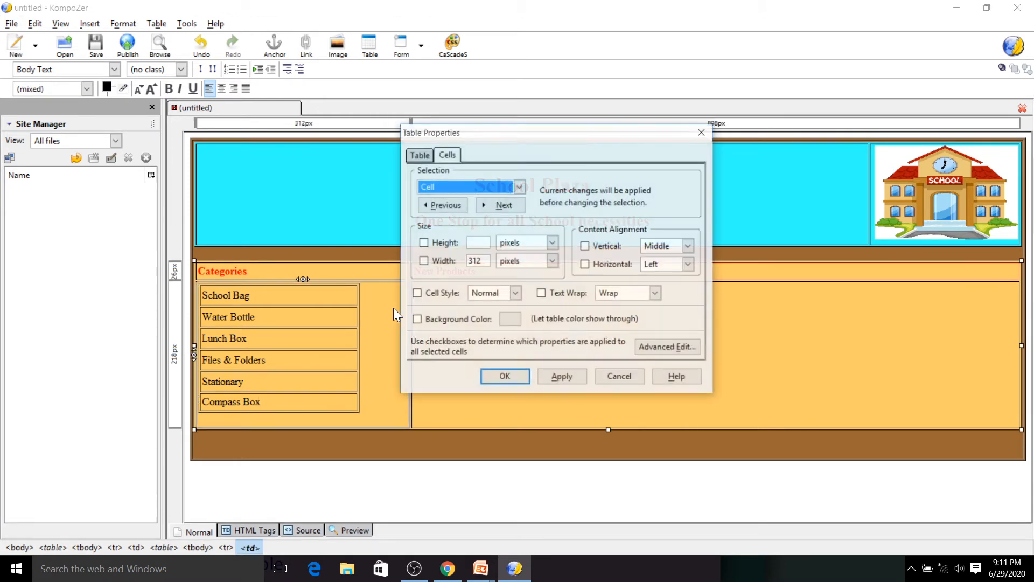
{"action": "left_click", "coordinate": [660, 246]}
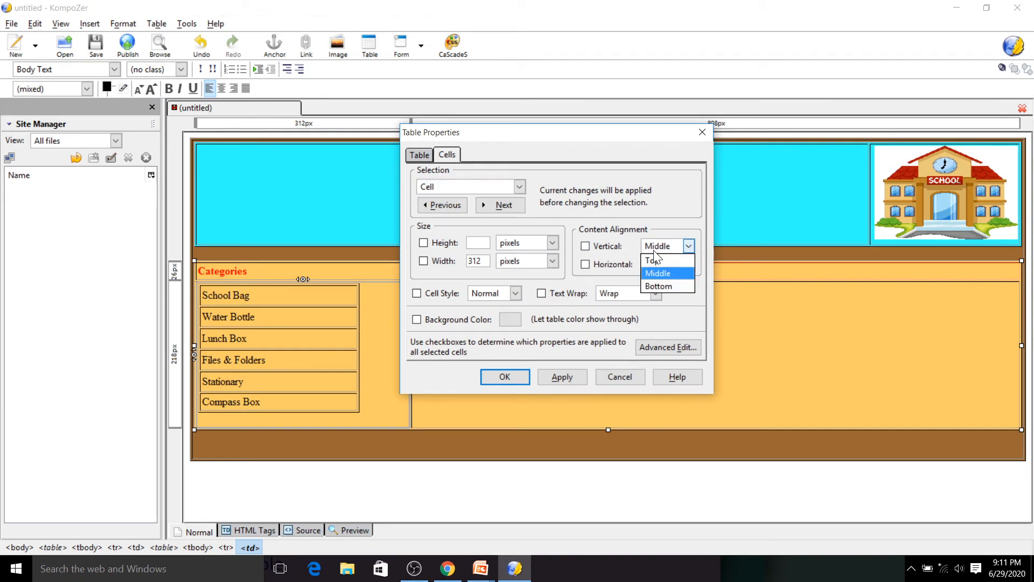
{"action": "left_click", "coordinate": [654, 260]}
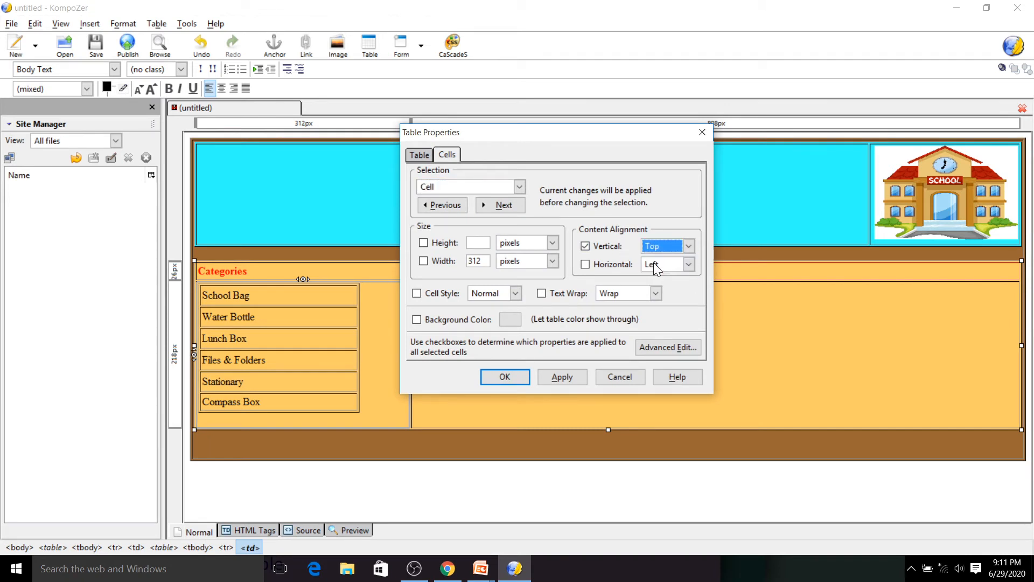
{"action": "left_click", "coordinate": [548, 376]}
{"action": "left_click", "coordinate": [505, 372]}
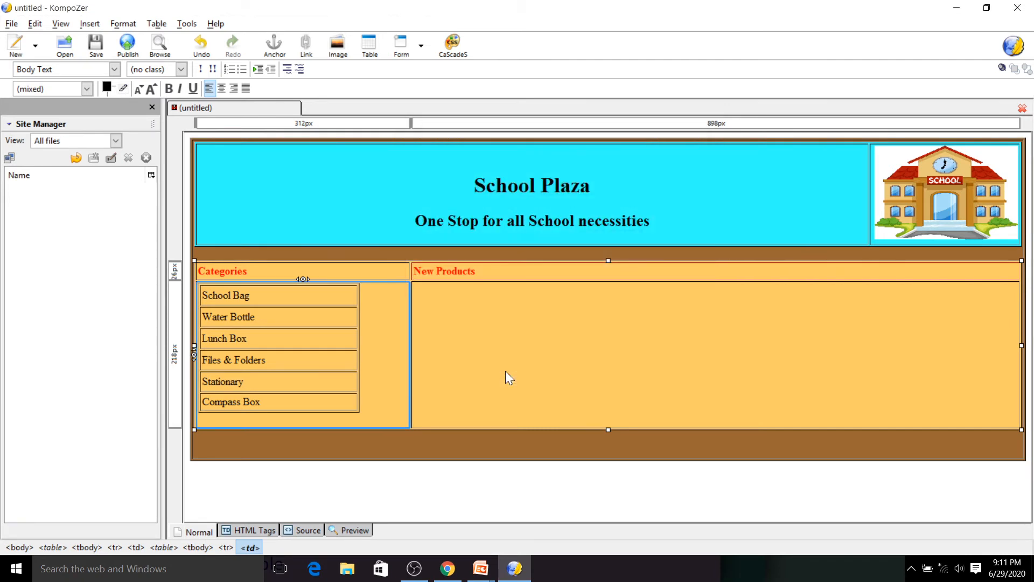
- Set the vertical content alignment of the cell below "New Products" to Top
{"action": "left_click", "coordinate": [467, 319]}
{"action": "double_click", "coordinate": [466, 318]}
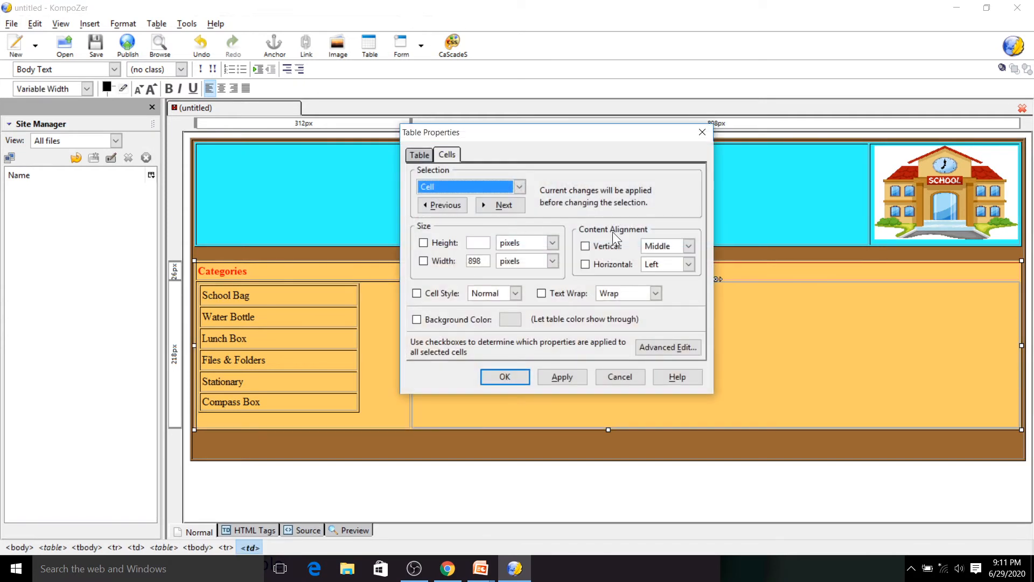
{"action": "left_click", "coordinate": [652, 249]}
{"action": "left_click", "coordinate": [654, 260]}
{"action": "left_click", "coordinate": [561, 376]}
- Insert a nested 3 by 3 table into the cell below "New Products"
{"action": "right_click", "coordinate": [430, 300]}
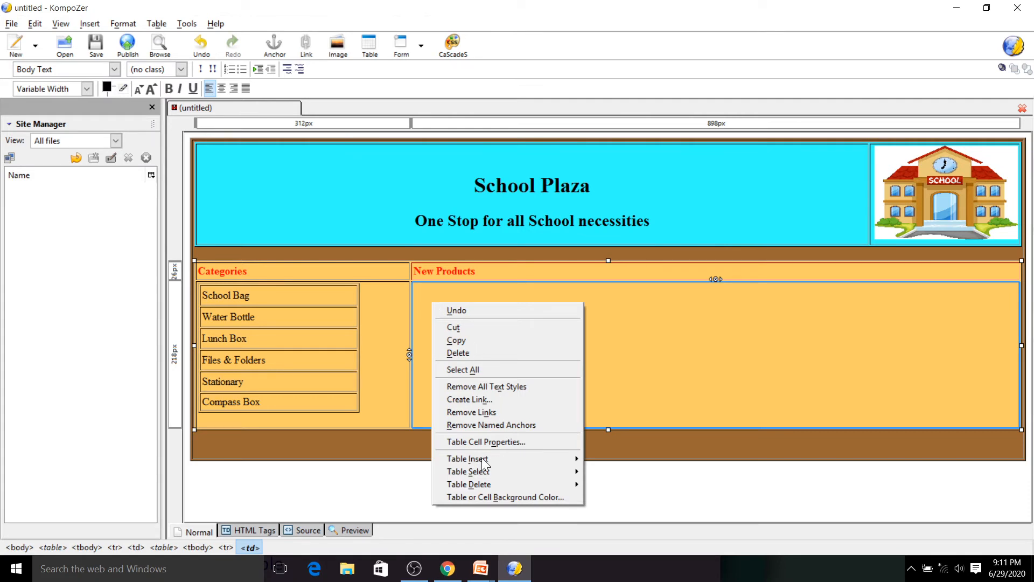
{"action": "mouse_move", "coordinate": [580, 458]}
{"action": "left_click", "coordinate": [611, 461]}
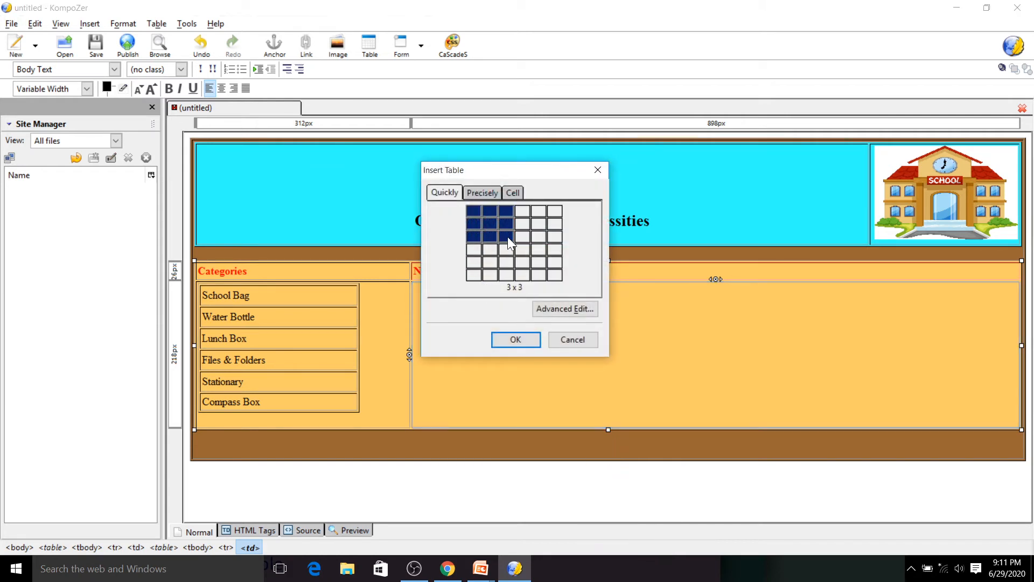
{"action": "left_click", "coordinate": [509, 241]}
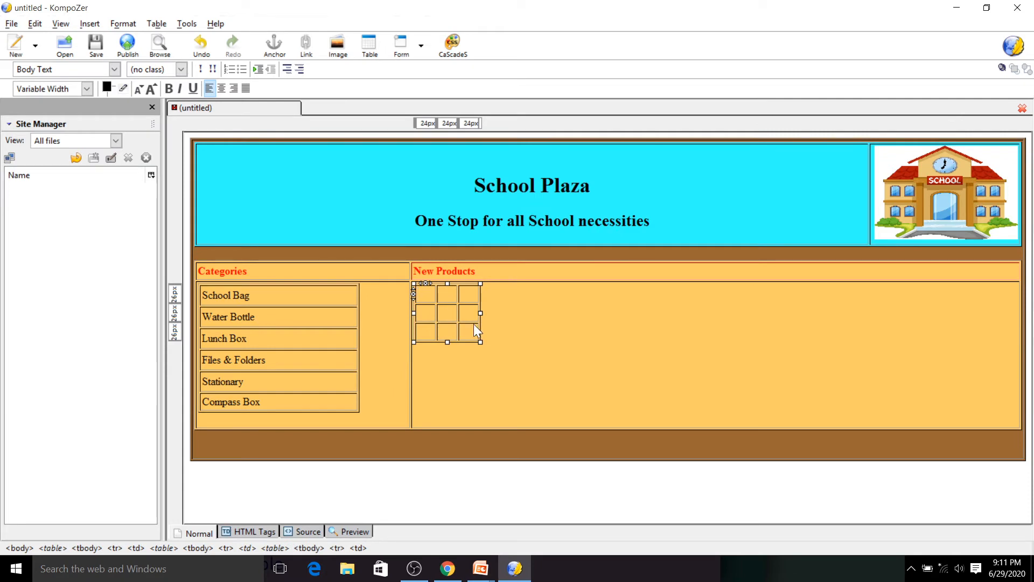
- Set the new products table's width to 100 % of the cell
{"action": "double_click", "coordinate": [427, 290]}
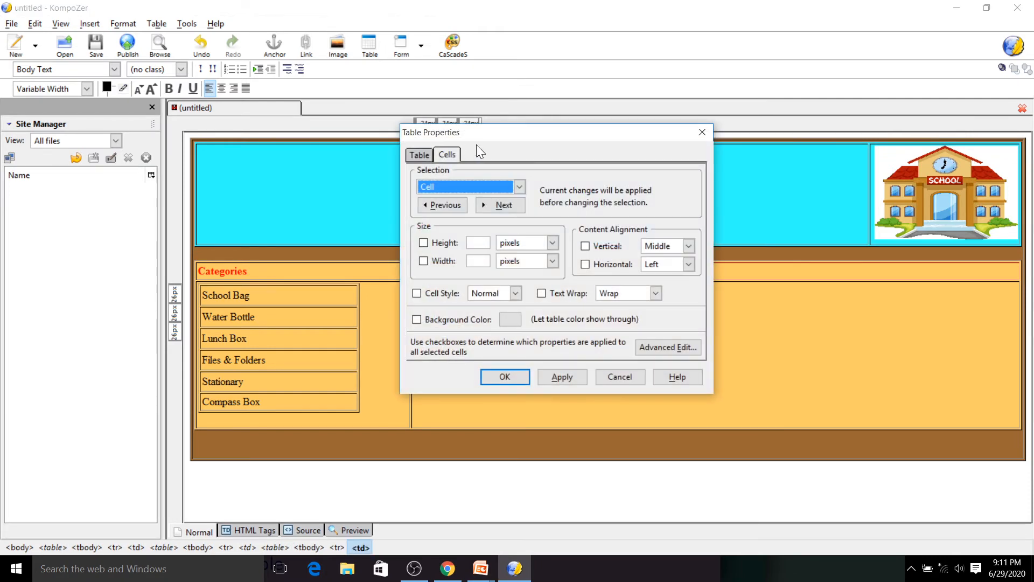
{"action": "left_click", "coordinate": [421, 155]}
{"action": "left_click", "coordinate": [609, 205]}
{"action": "left_click", "coordinate": [576, 232]}
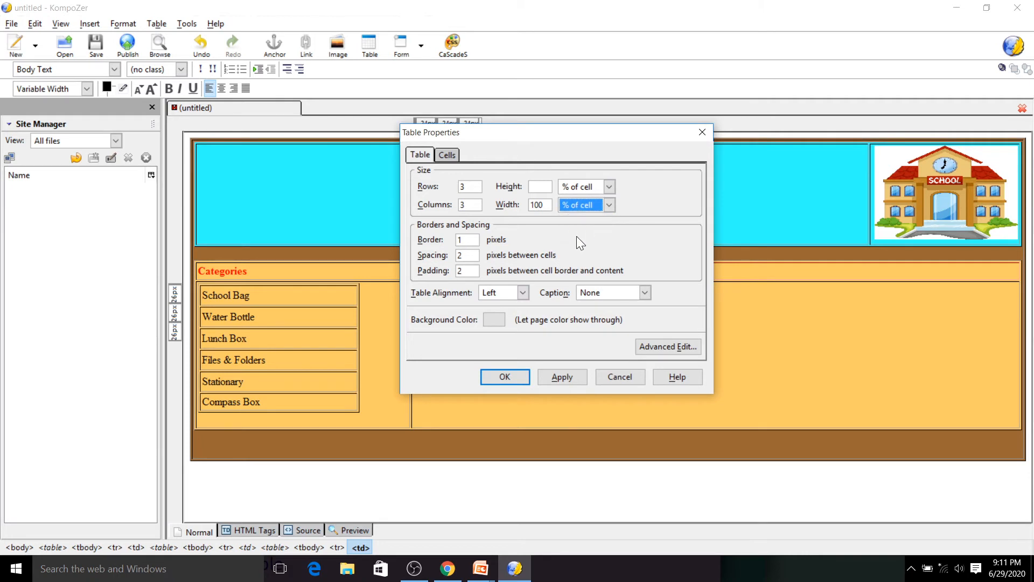
{"action": "key", "text": "Return"}
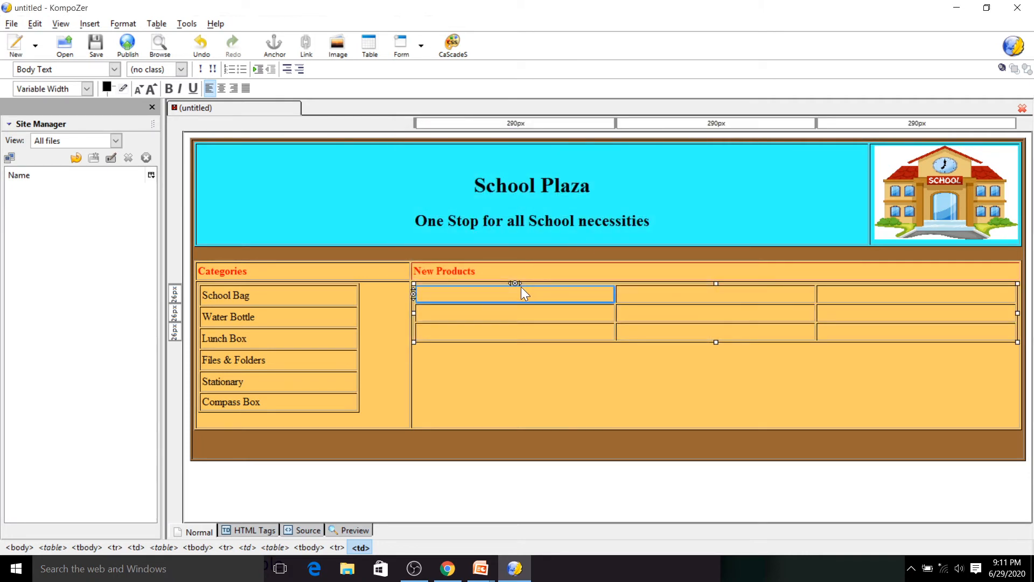
- Insert image1 from the School Bag folder into the first product cell, choosing not to use alternate text
{"action": "left_click", "coordinate": [338, 44]}
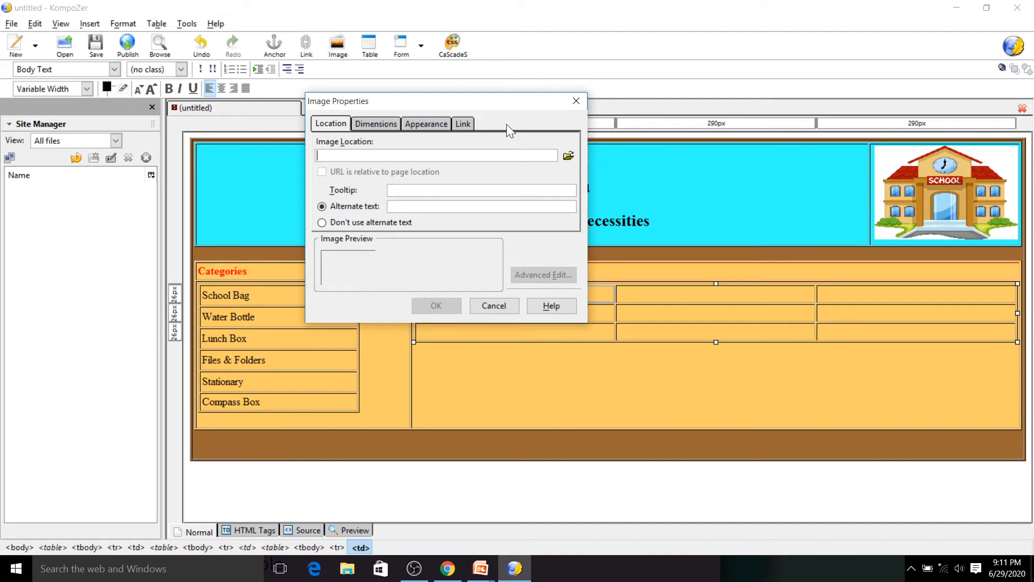
{"action": "left_click", "coordinate": [568, 156]}
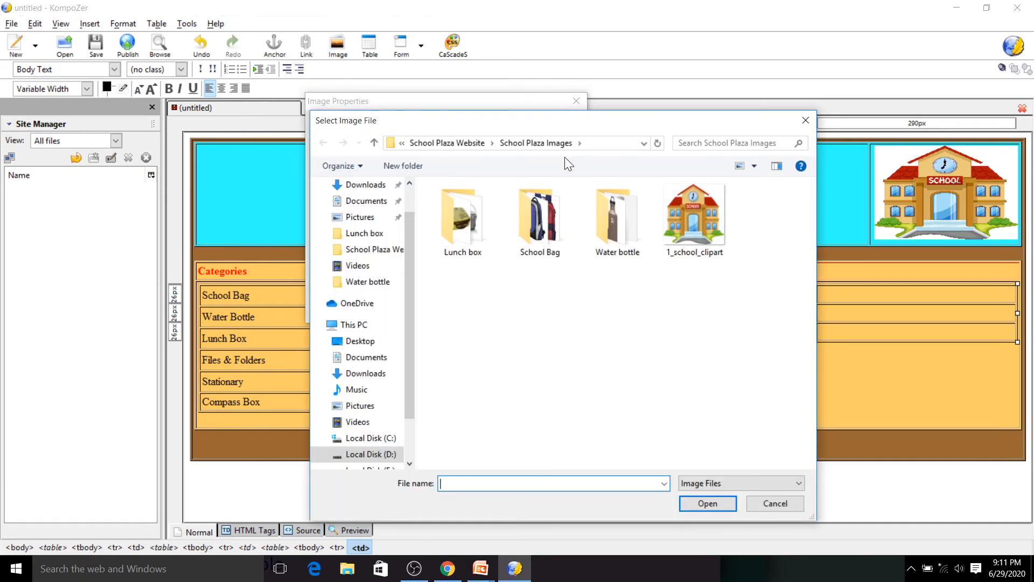
{"action": "double_click", "coordinate": [538, 229]}
{"action": "left_click", "coordinate": [466, 210]}
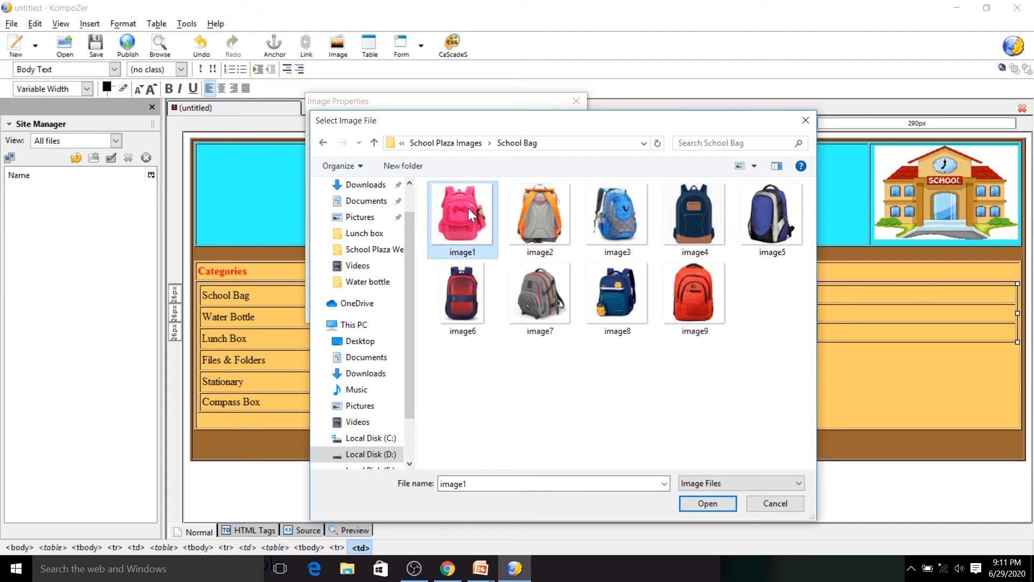
{"action": "left_click", "coordinate": [704, 503]}
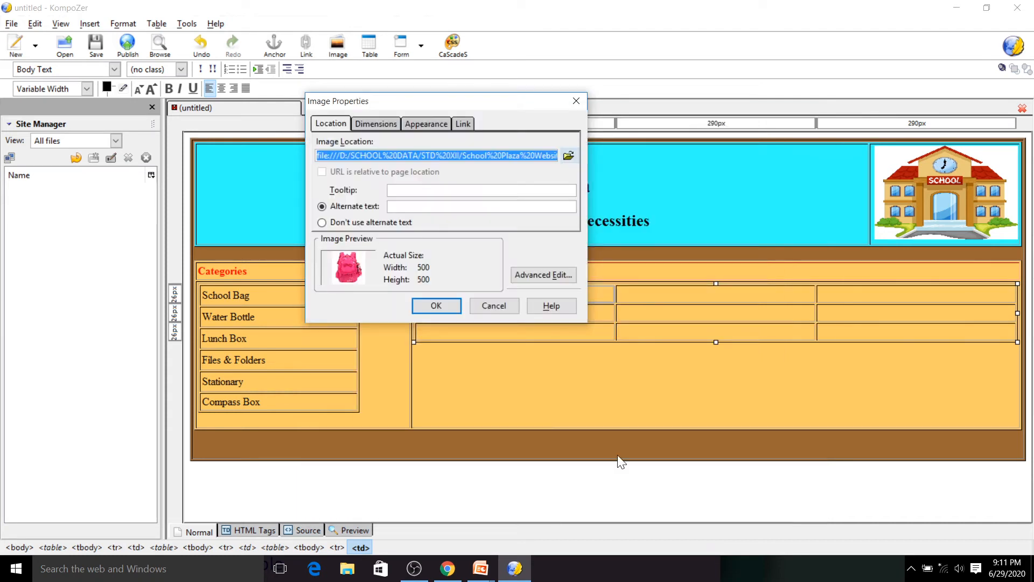
{"action": "left_click", "coordinate": [367, 219]}
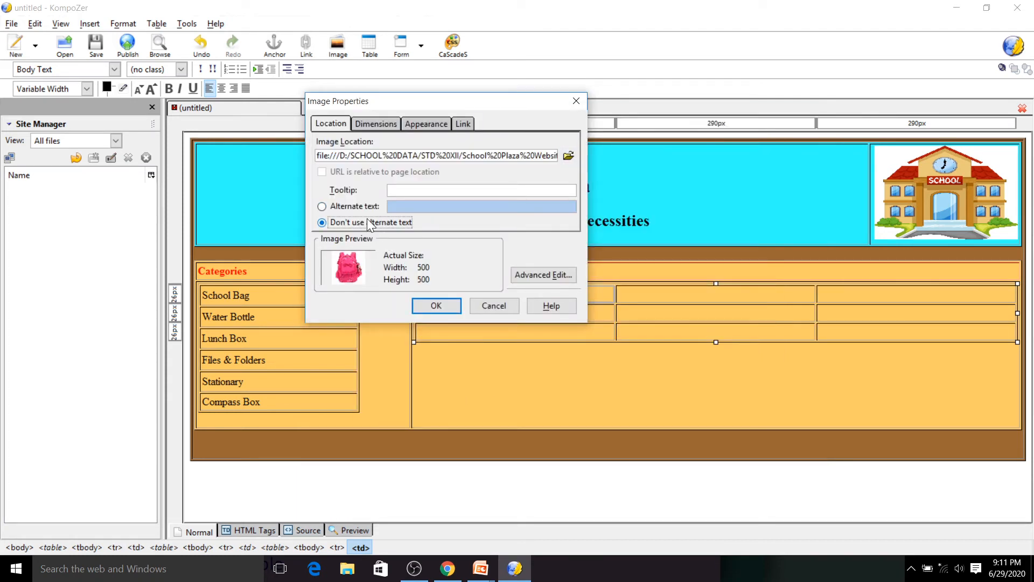
- Give the bag image a custom size of 200 by 200 pixels with proportions unconstrained
{"action": "left_click", "coordinate": [370, 125]}
{"action": "left_click", "coordinate": [333, 161]}
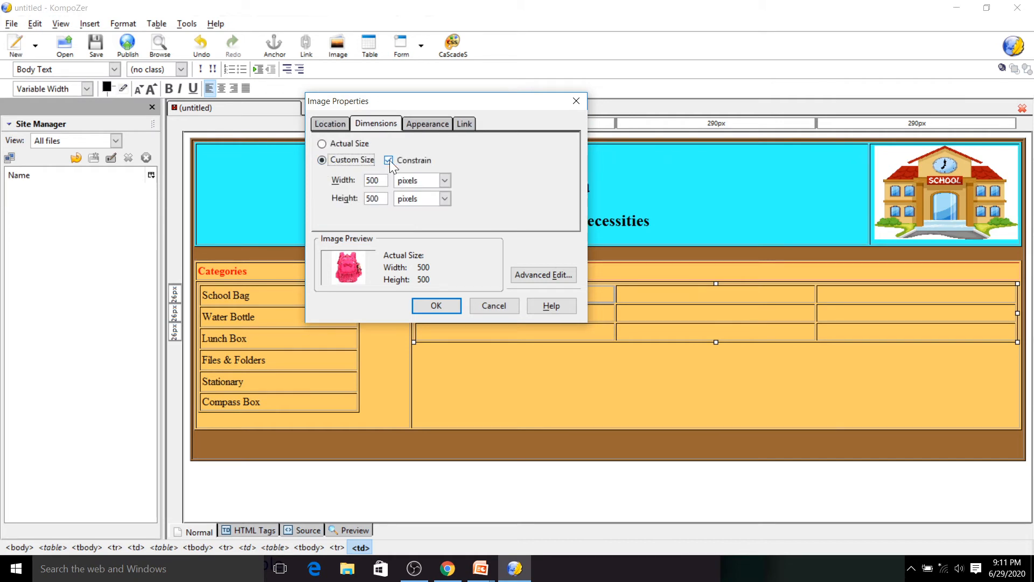
{"action": "key", "text": "Tab"}
{"action": "type", "text": "200"}
{"action": "key", "text": "Tab"}
{"action": "key", "text": "Tab"}
{"action": "type", "text": "200"}
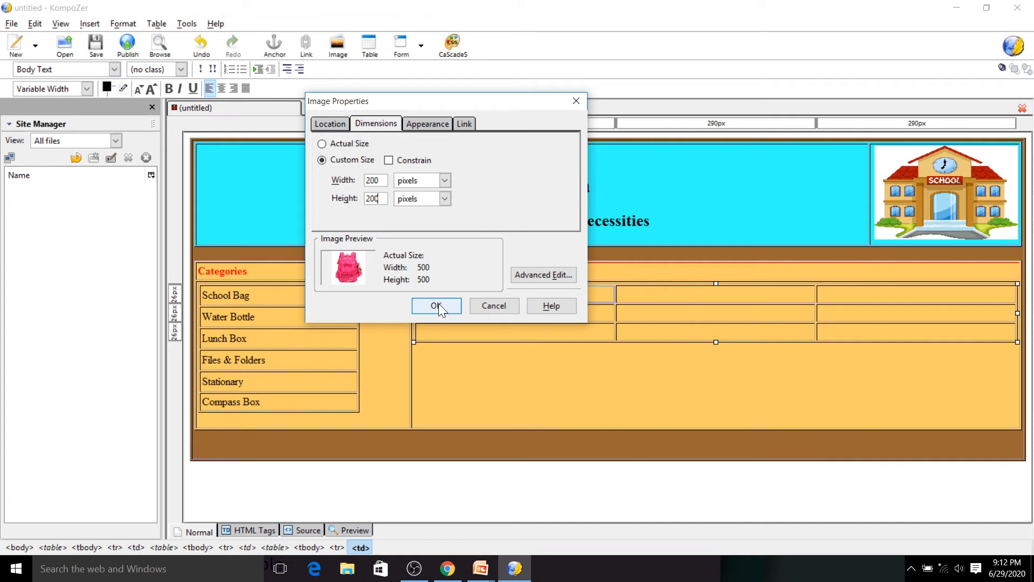
{"action": "left_click", "coordinate": [438, 305]}
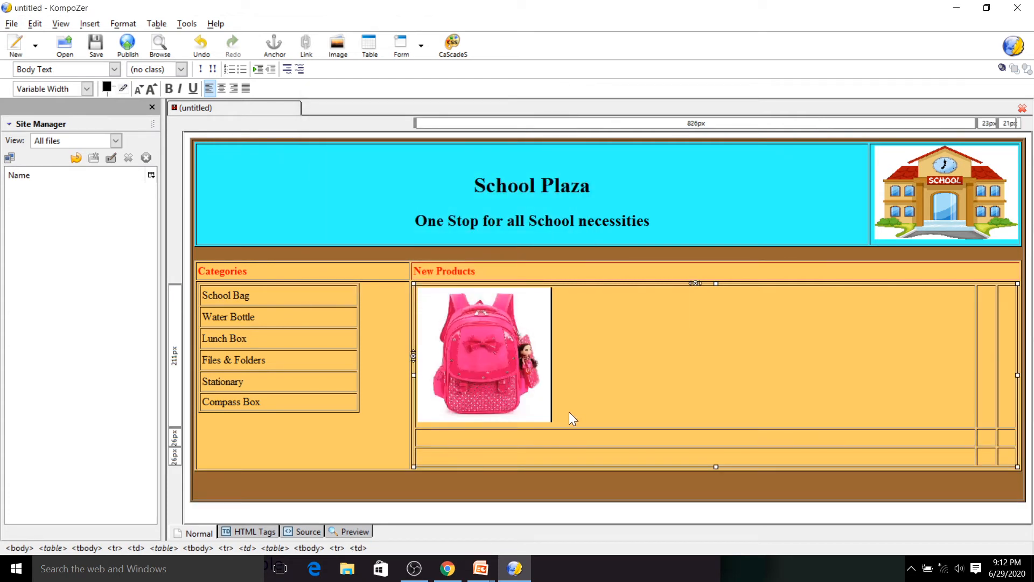
- Enter the caption "Bag 1" below the bag image and start a new line
{"action": "type", "text": "BAg"}
{"action": "key", "text": "BackSpace"}
{"action": "key", "text": "BackSpace"}
{"action": "type", "text": "ag "}
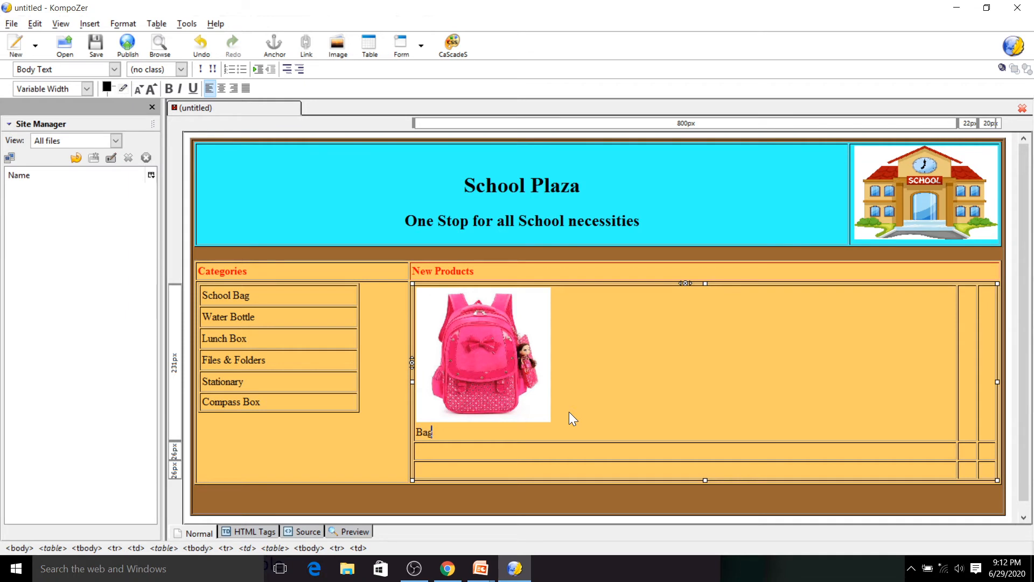
{"action": "type", "text": "1"}
{"action": "key", "text": "BackSpace"}
{"action": "type", "text": "1"}
{"action": "key", "text": "Return"}
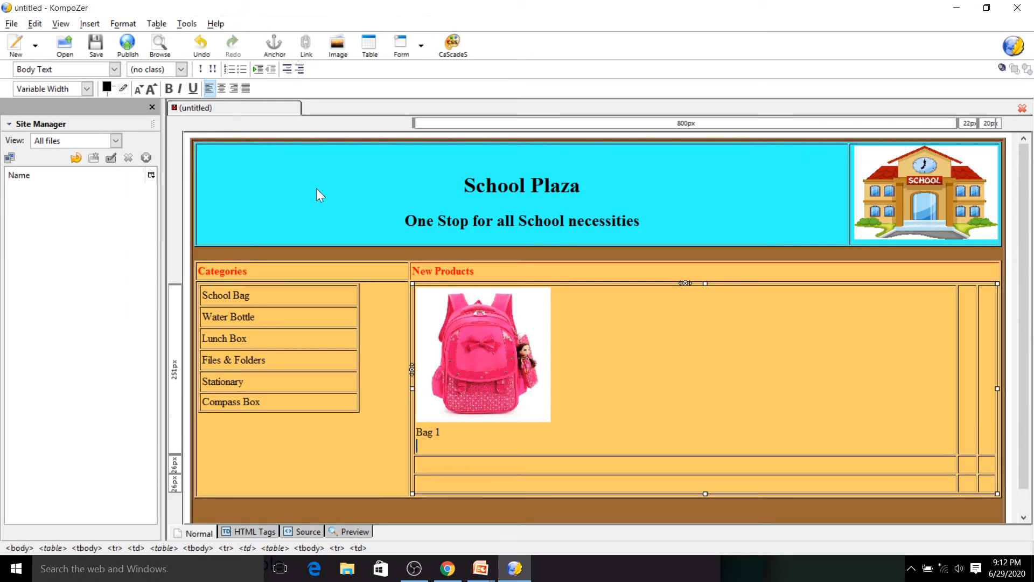
- Start inserting a form field of type Check Box and name it cart
{"action": "left_click", "coordinate": [420, 46]}
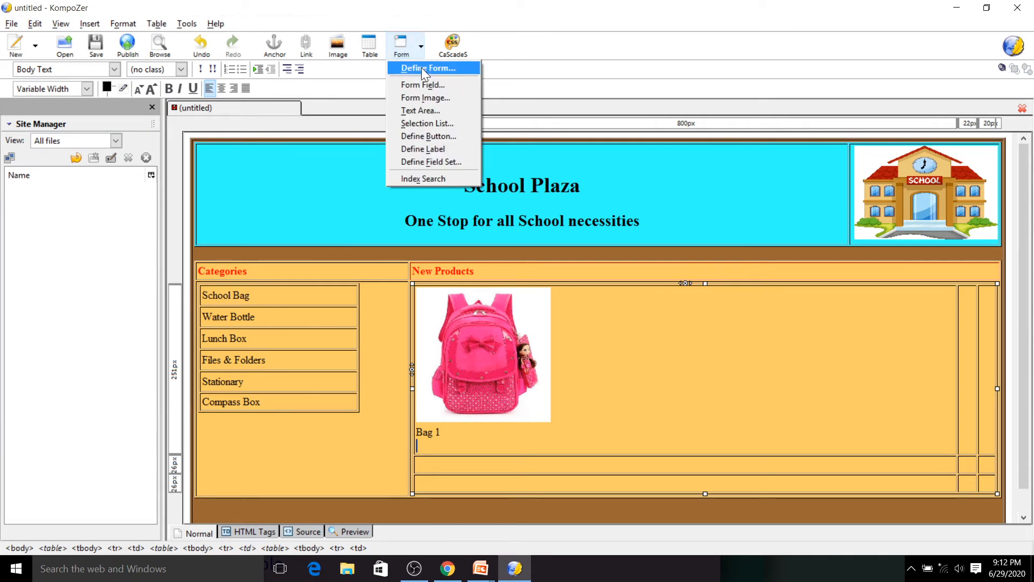
{"action": "left_click", "coordinate": [426, 85]}
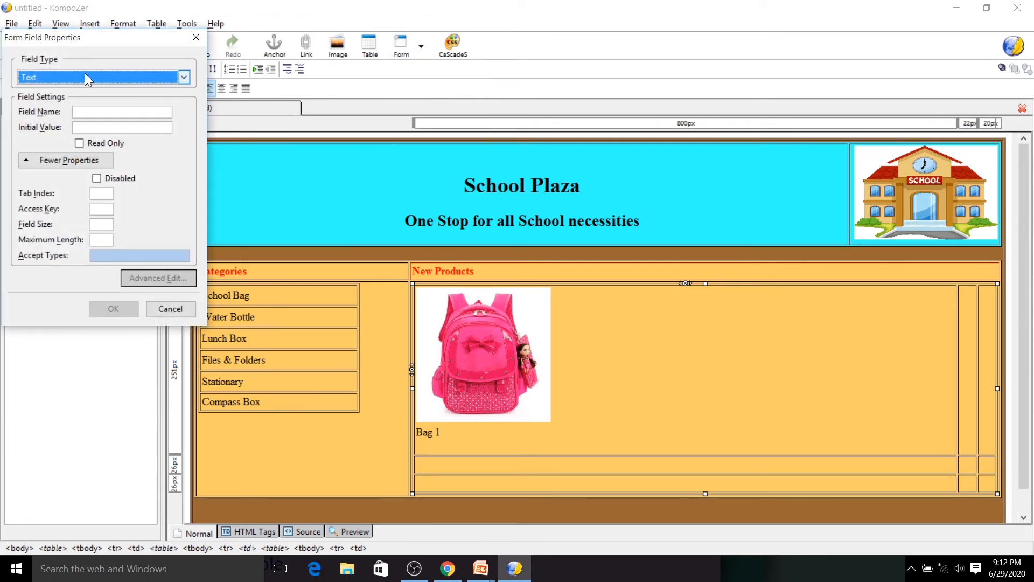
{"action": "left_click", "coordinate": [87, 73]}
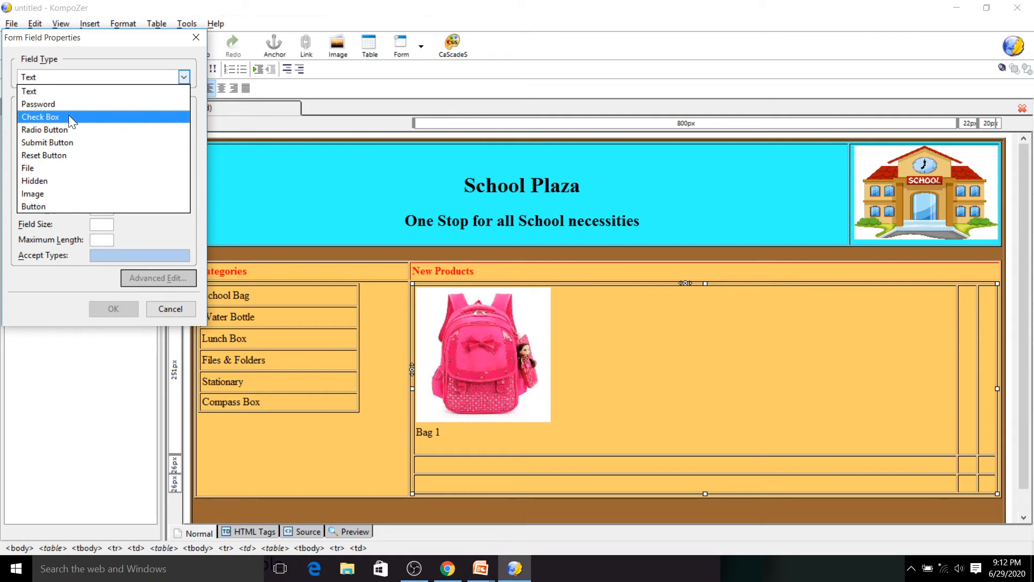
{"action": "key", "text": "Escape"}
{"action": "key", "text": "Down"}
{"action": "key", "text": "Down"}
{"action": "key", "text": "Tab"}
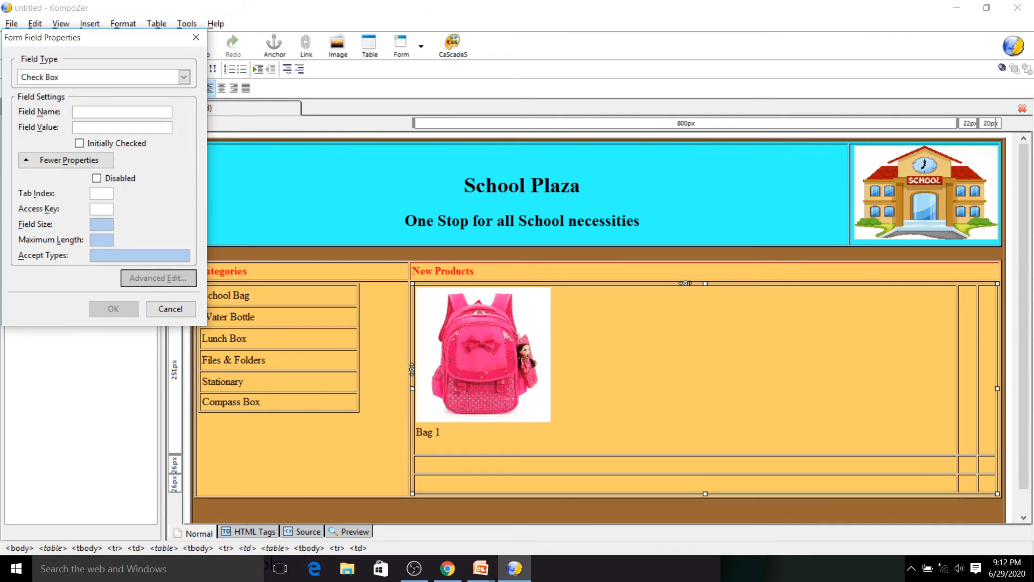
{"action": "type", "text": "cart"}
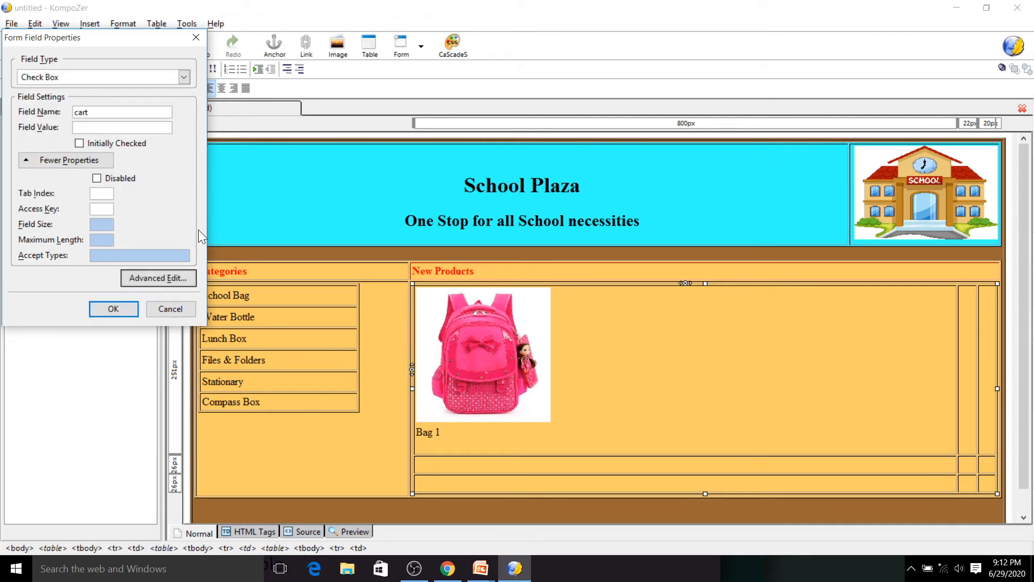
- Add the id attribute c1 to the cart check box and insert it below the caption
{"action": "left_click", "coordinate": [134, 276]}
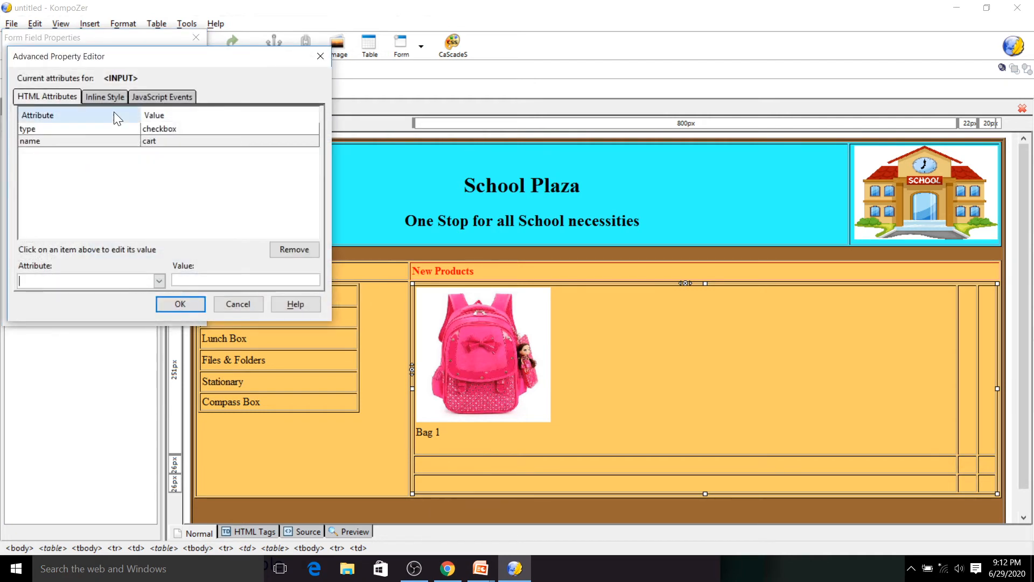
{"action": "left_click", "coordinate": [159, 280]}
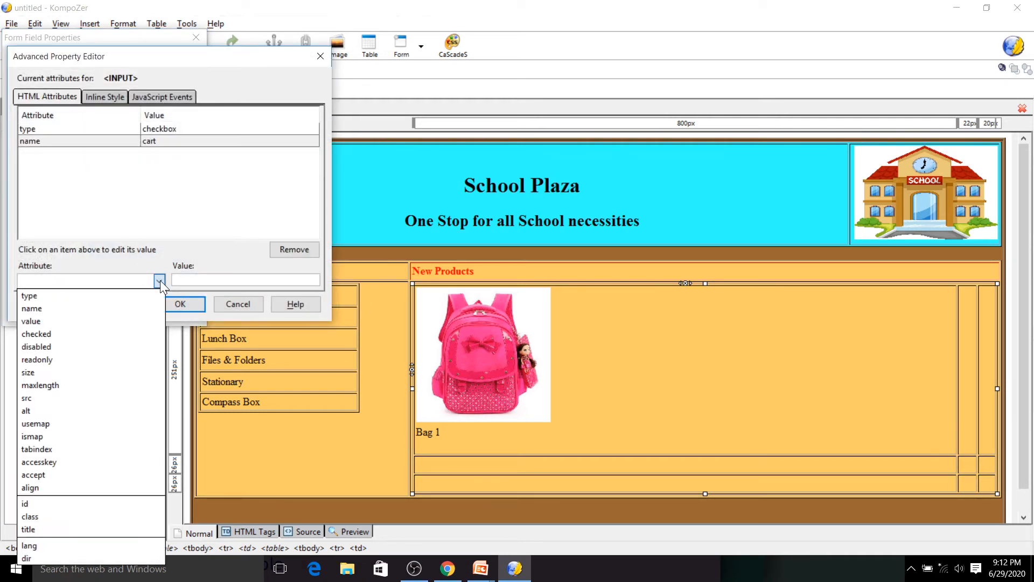
{"action": "left_click", "coordinate": [69, 502]}
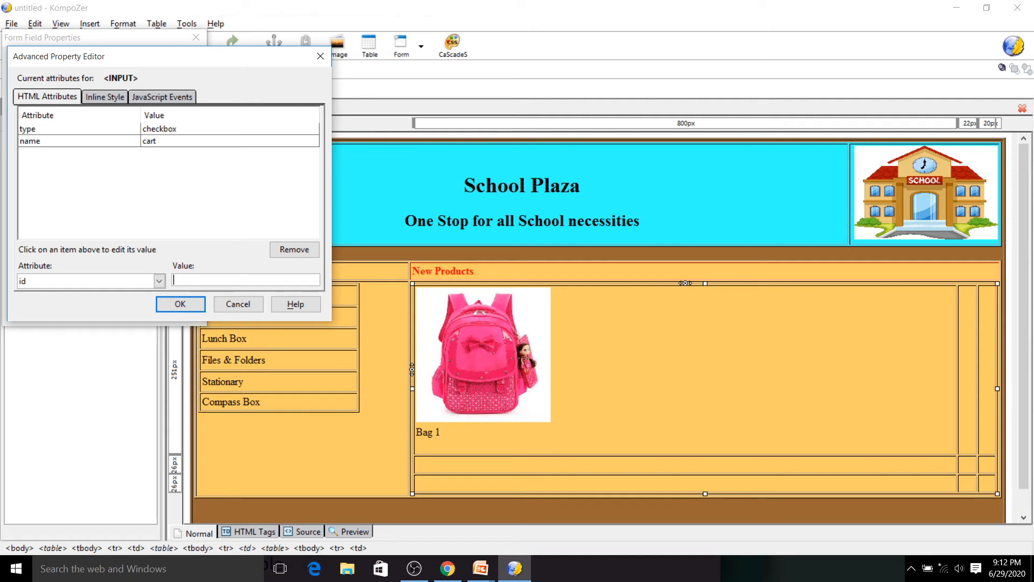
{"action": "type", "text": "c1"}
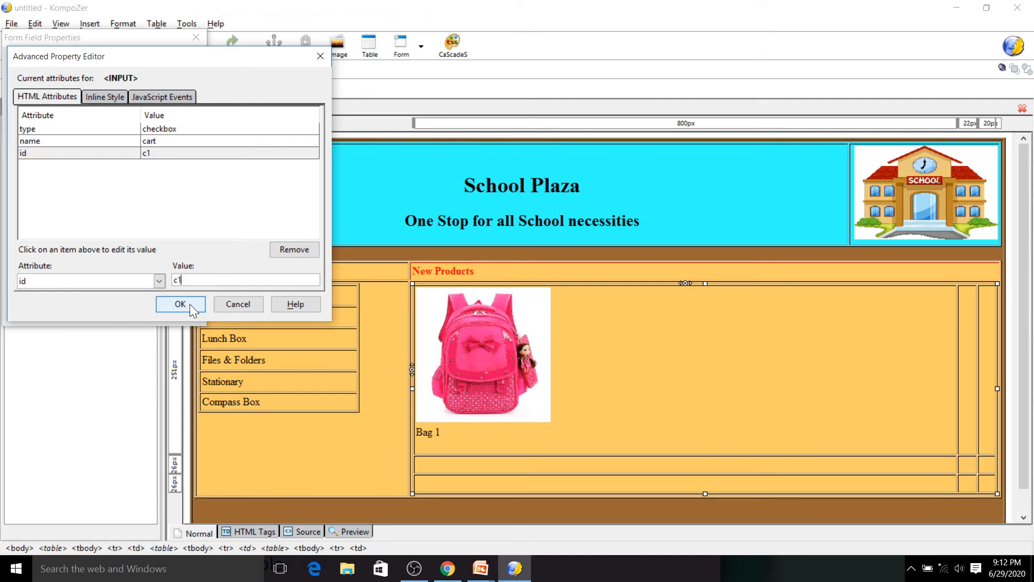
{"action": "left_click", "coordinate": [191, 305]}
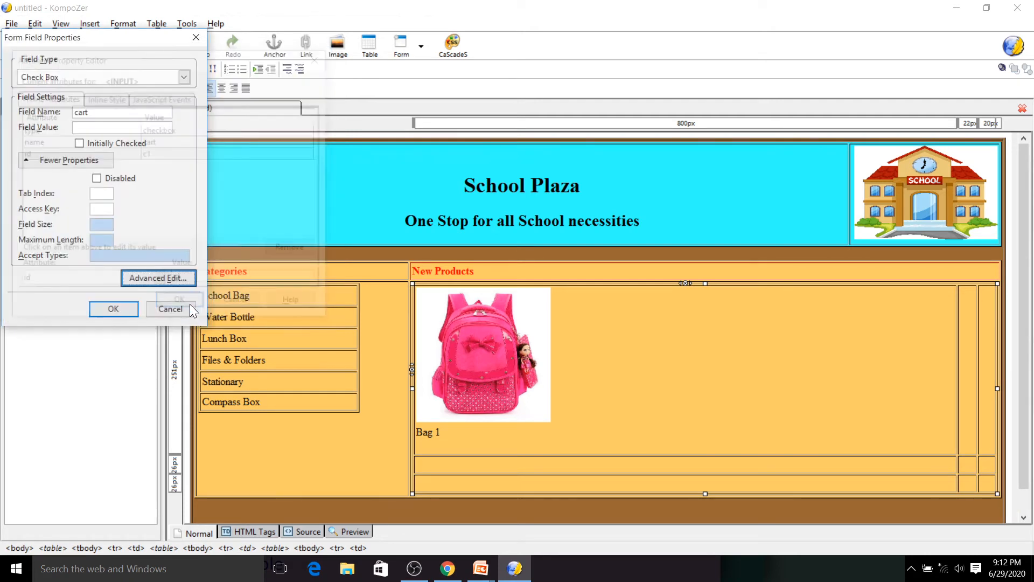
{"action": "left_click", "coordinate": [112, 310]}
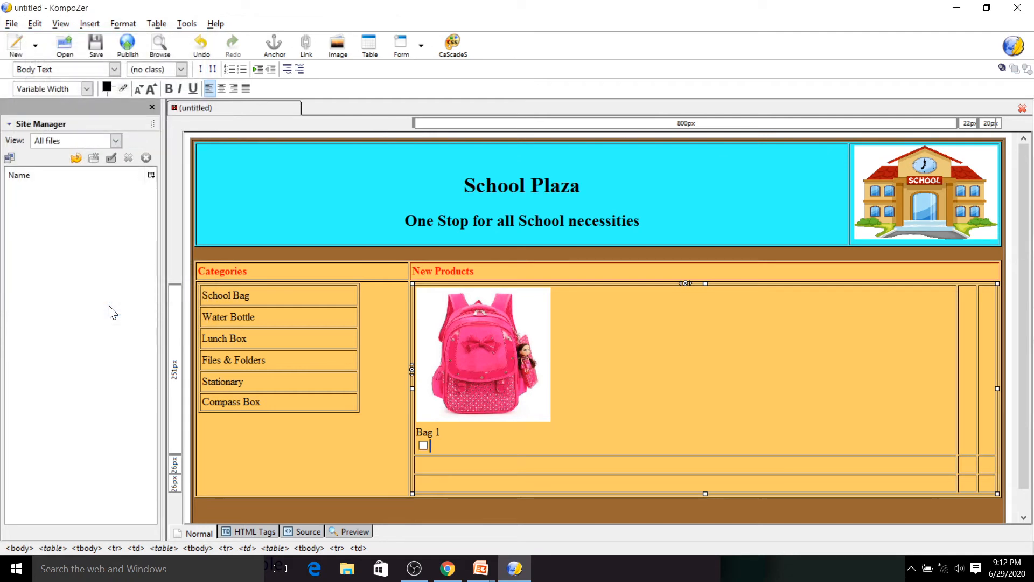
- Label the check box "Add to cart" and start a new line
{"action": "type", "text": "Add to cart"}
{"action": "key", "text": "Return"}
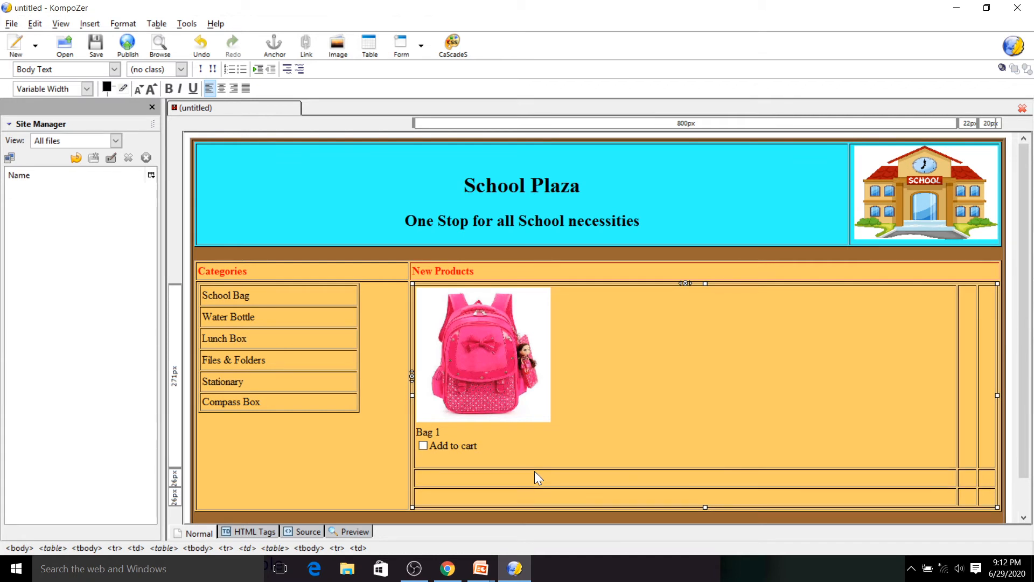
- Start inserting a text form field named qty with initial value 1 and field size 2
{"action": "left_click", "coordinate": [419, 46]}
{"action": "left_click", "coordinate": [427, 86]}
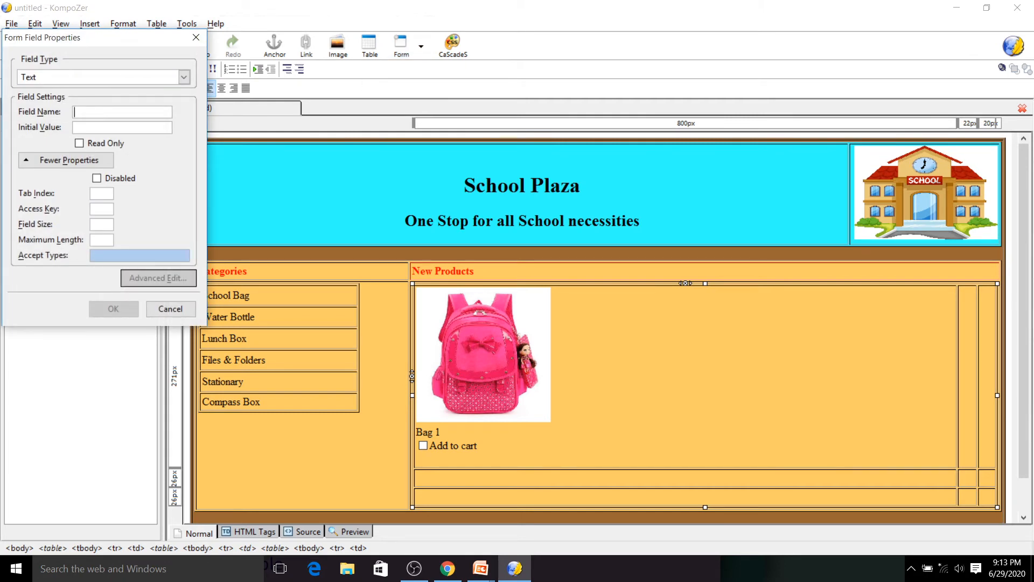
{"action": "type", "text": "qty"}
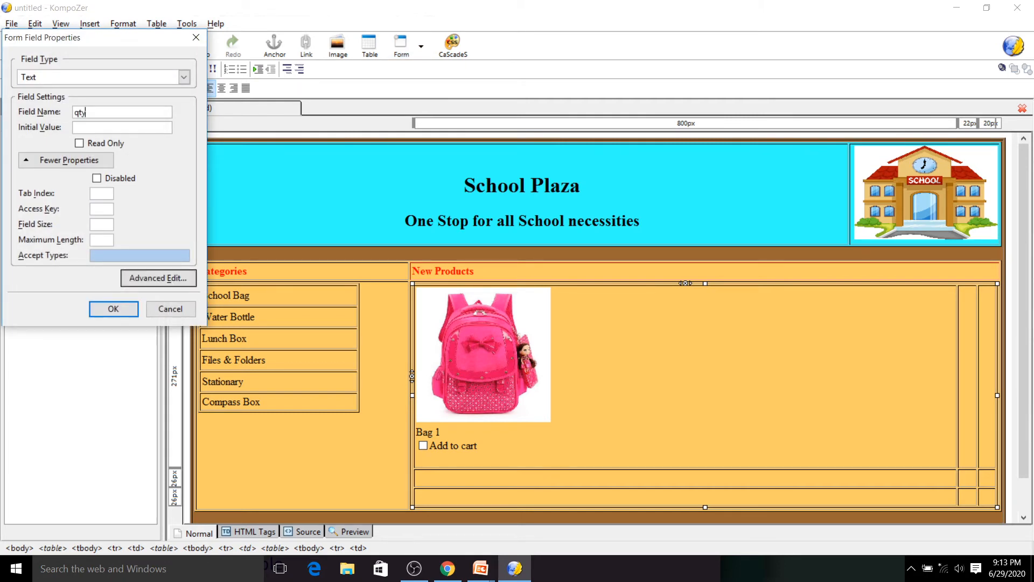
{"action": "key", "text": "Tab"}
{"action": "type", "text": "1"}
{"action": "type", "text": "2"}
- Add the id attribute q1 to the qty field and insert it
{"action": "left_click", "coordinate": [147, 278]}
{"action": "left_click", "coordinate": [159, 281]}
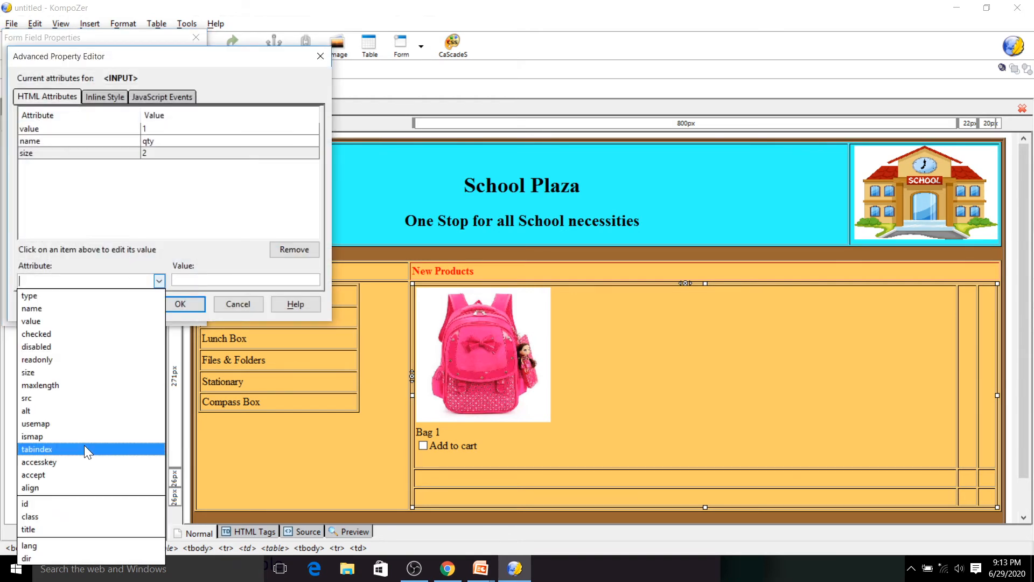
{"action": "left_click", "coordinate": [61, 504]}
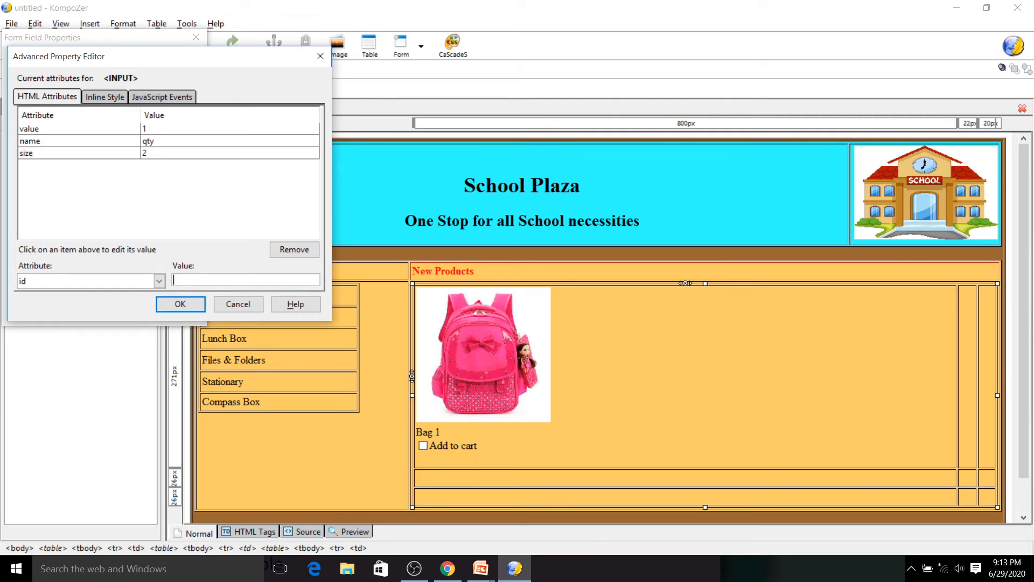
{"action": "type", "text": "q1"}
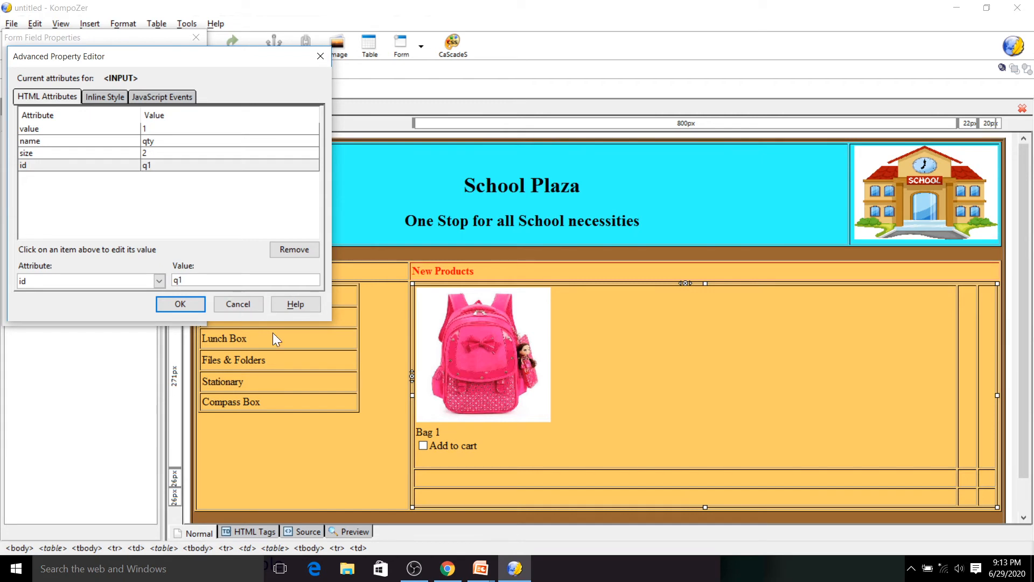
{"action": "left_click", "coordinate": [178, 304]}
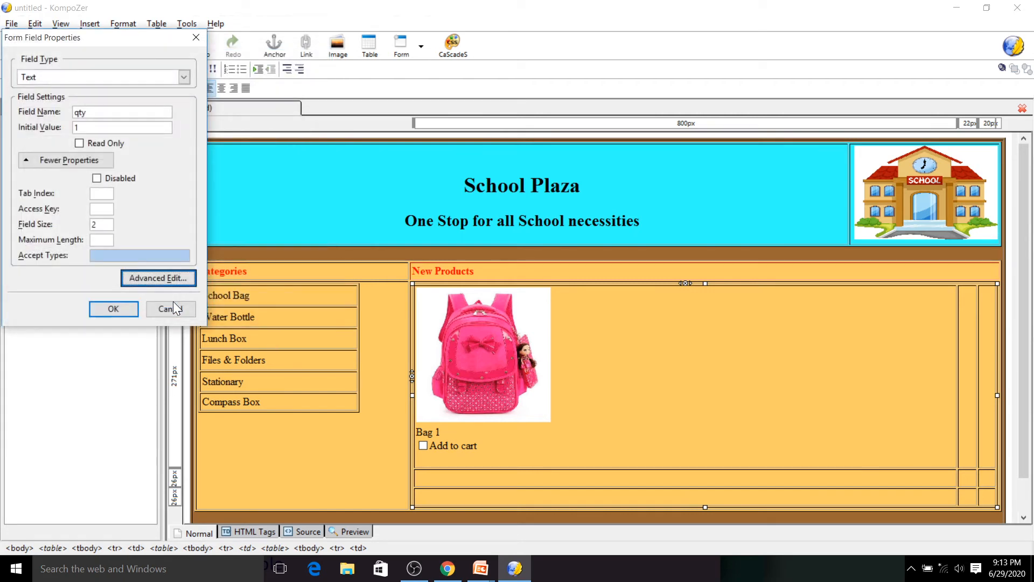
{"action": "left_click", "coordinate": [114, 311]}
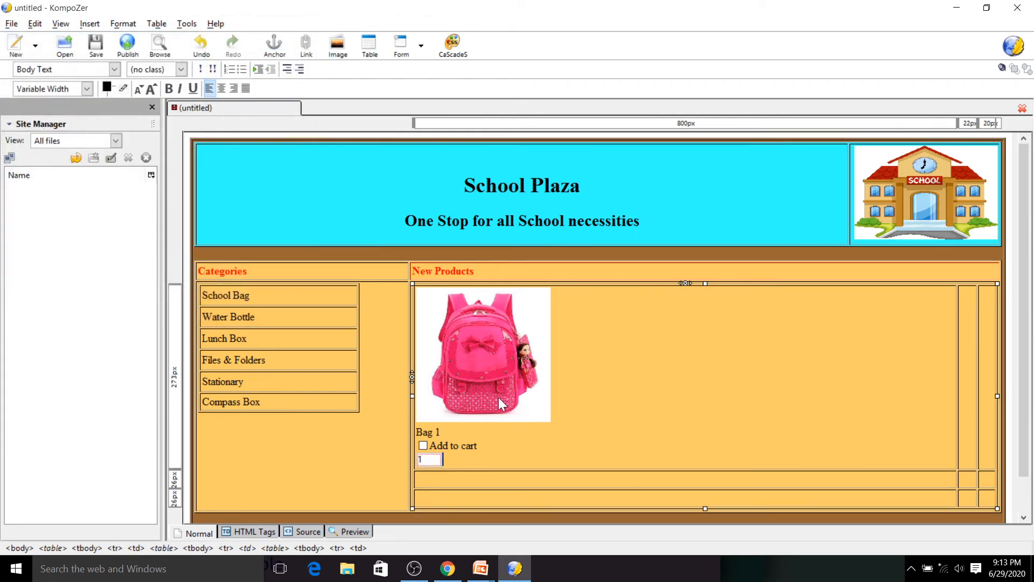
- Label the text field "Quantity" and start a new line
{"action": "type", "text": "Quantity"}
{"action": "key", "text": "Return"}
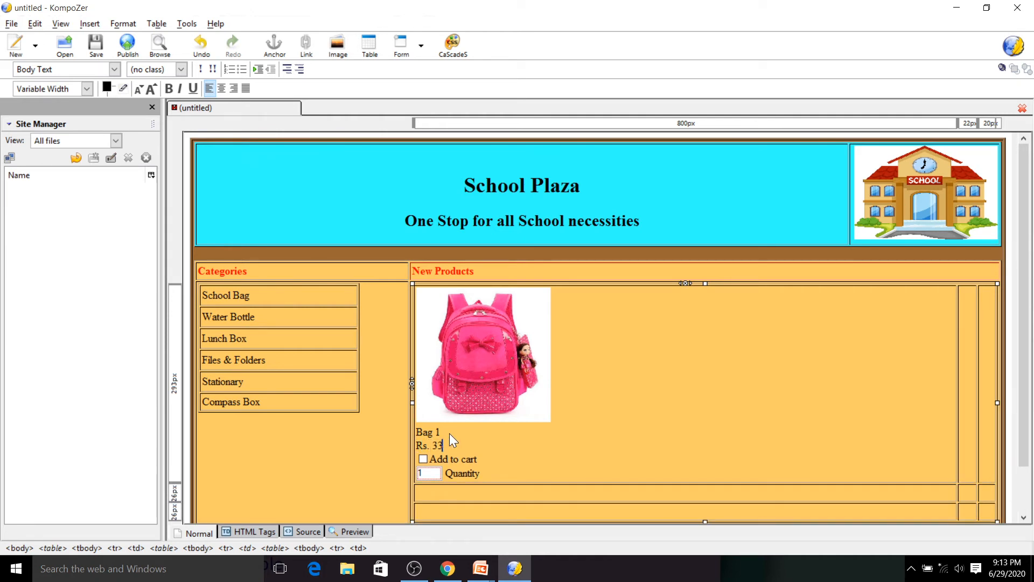
- Select the whole bag product block and center-align it
{"action": "left_click_drag", "start_coordinate": [487, 476], "coordinate": [428, 416]}
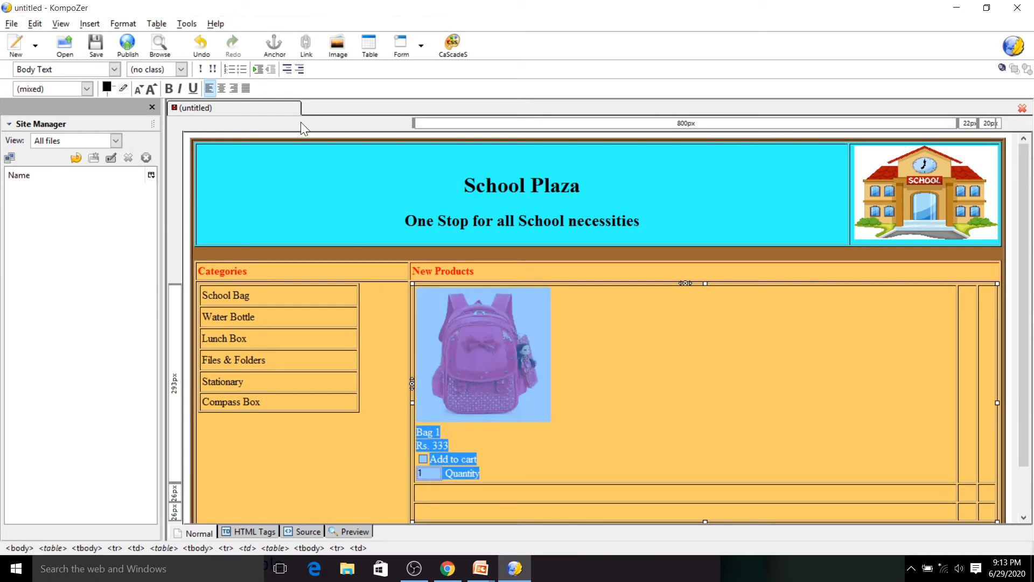
{"action": "left_click", "coordinate": [224, 92]}
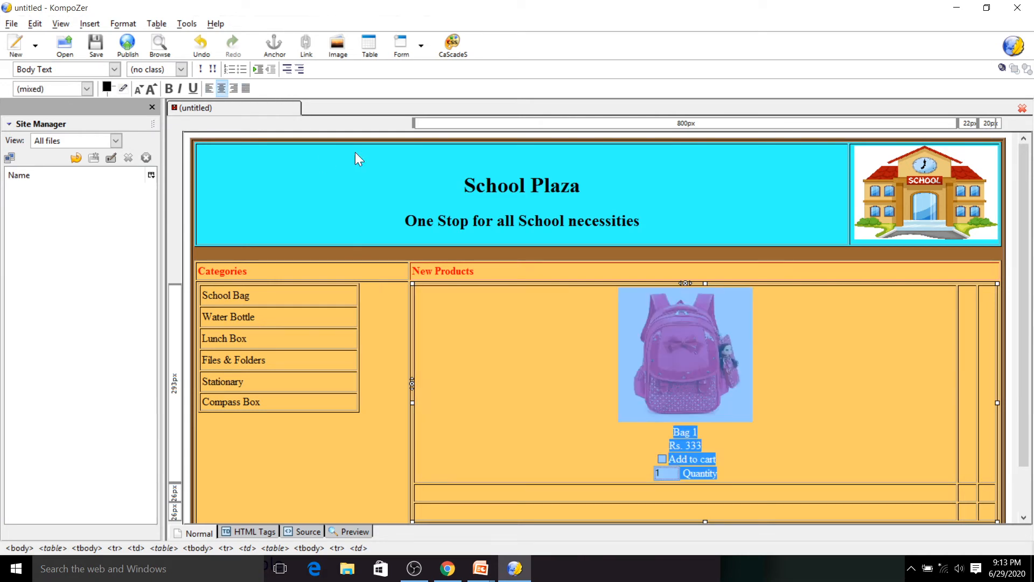
{"action": "left_click", "coordinate": [493, 292]}
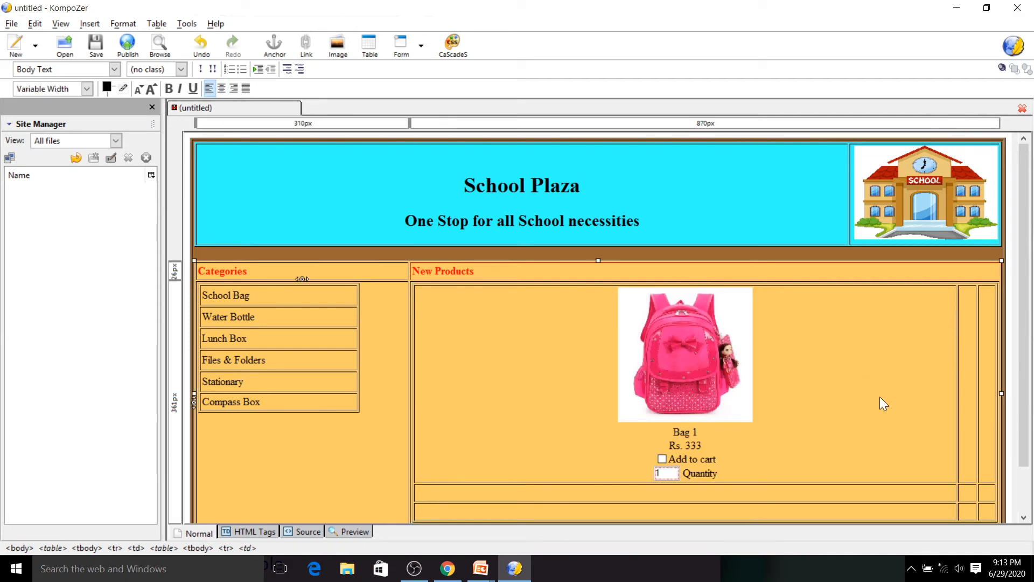
- Paste copies of the product block into the second and third cells of the first row
{"action": "left_click_drag", "start_coordinate": [738, 473], "coordinate": [667, 418]}
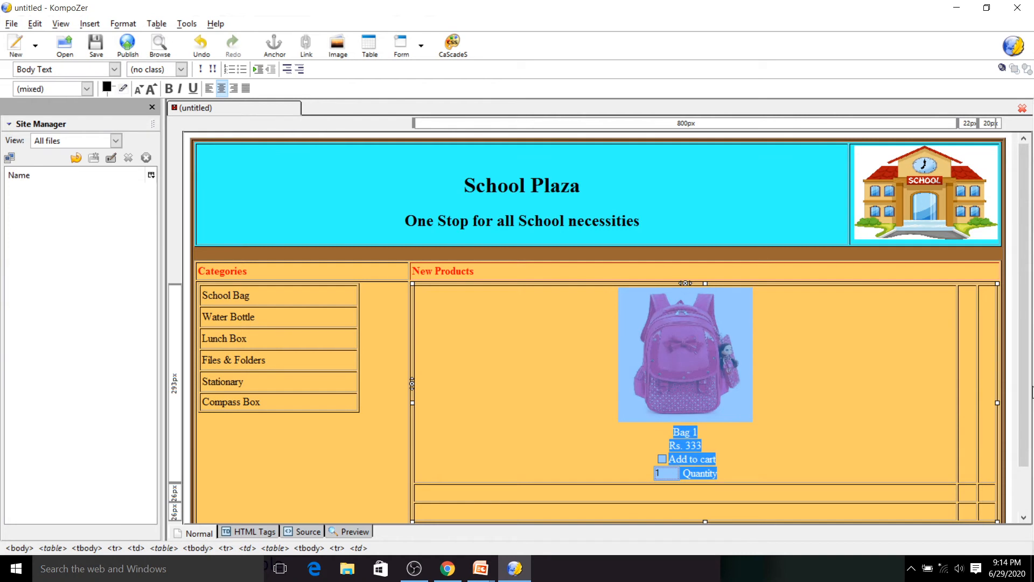
{"action": "left_click", "coordinate": [964, 350]}
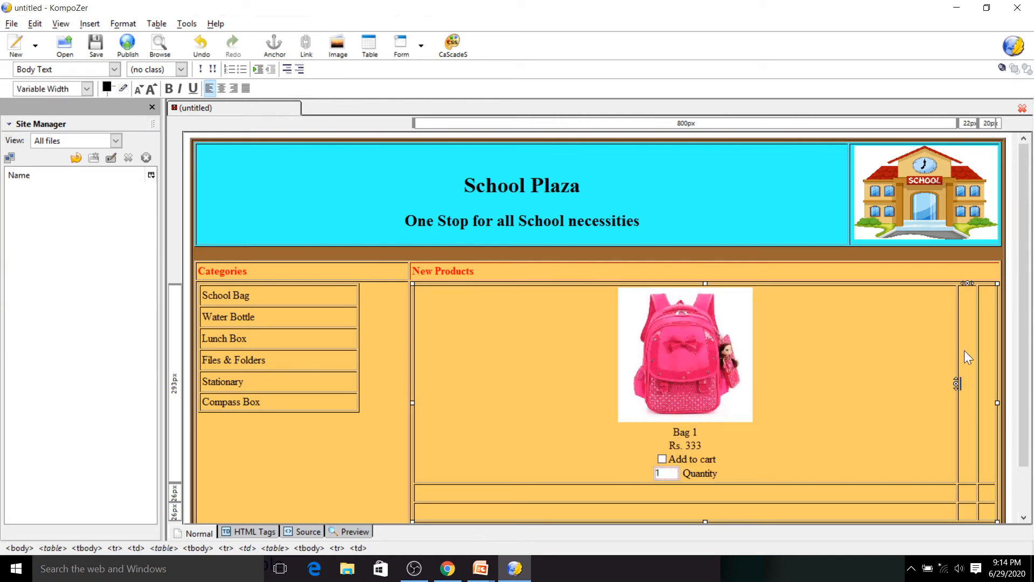
{"action": "key", "text": "ctrl+v"}
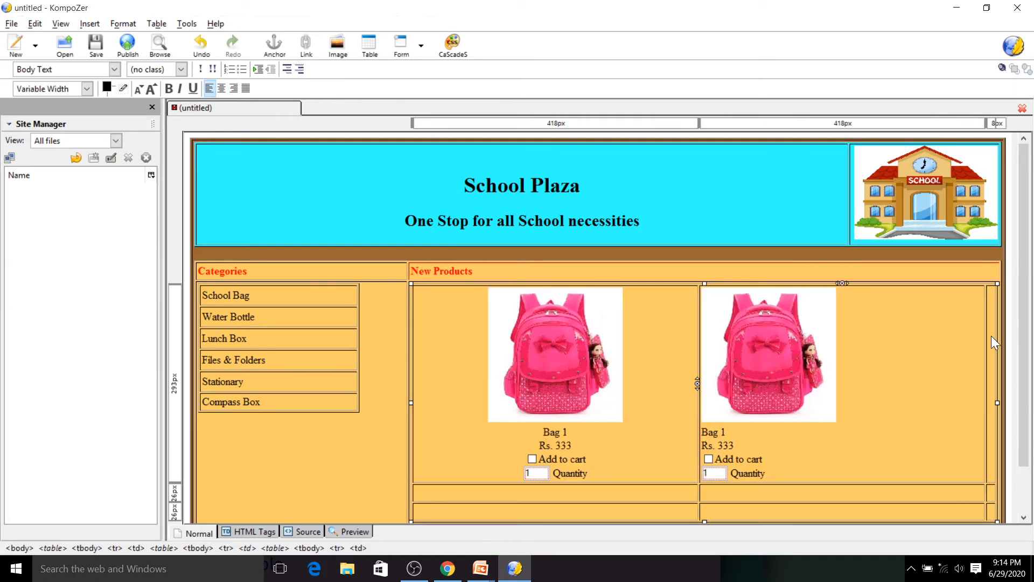
{"action": "key", "text": "ctrl+v"}
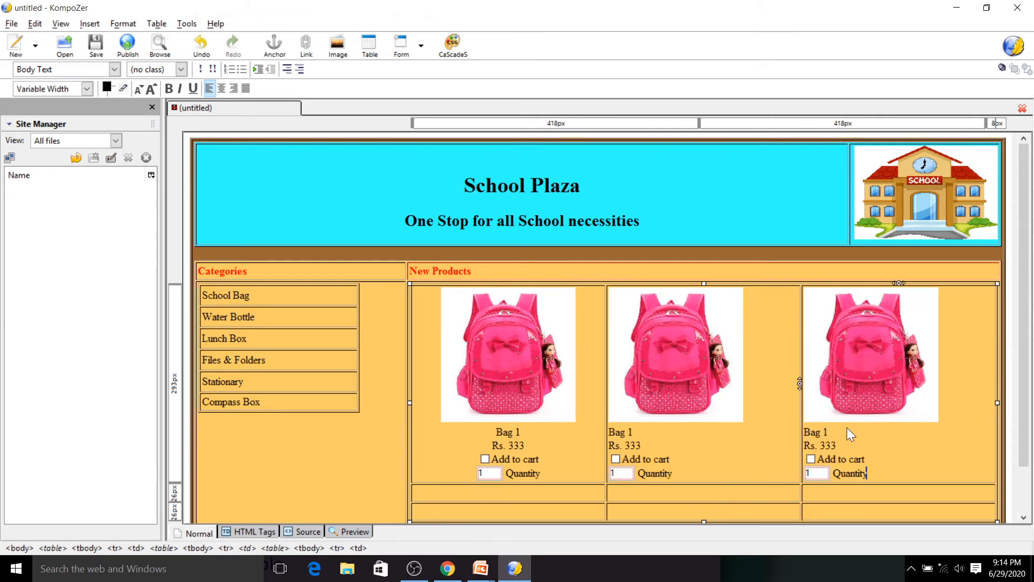
- Paste the product block into each cell of the second row
{"action": "left_click", "coordinate": [525, 490]}
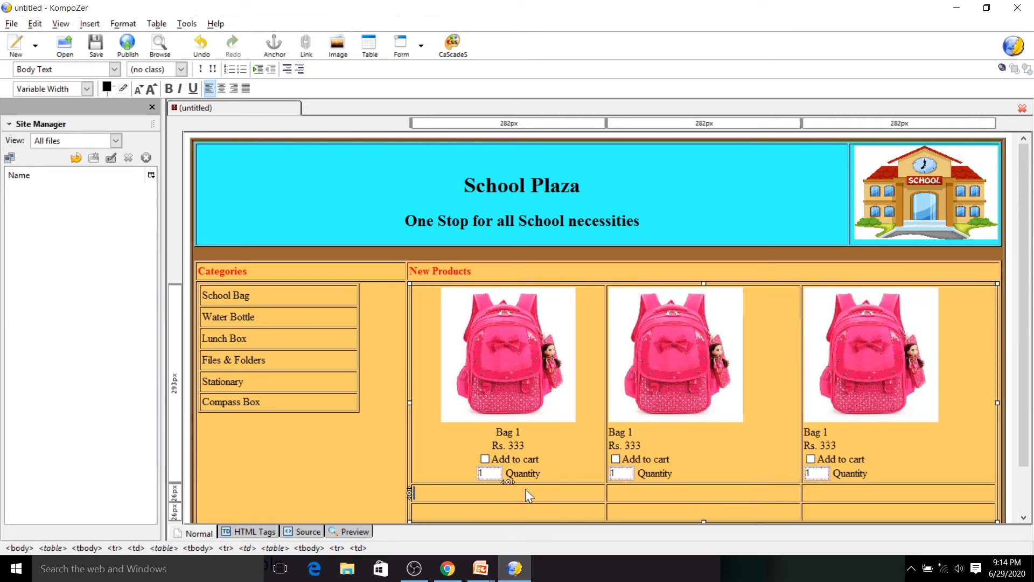
{"action": "key", "text": "ctrl+v"}
{"action": "left_click", "coordinate": [660, 409]}
{"action": "key", "text": "ctrl+v"}
{"action": "left_click", "coordinate": [883, 380]}
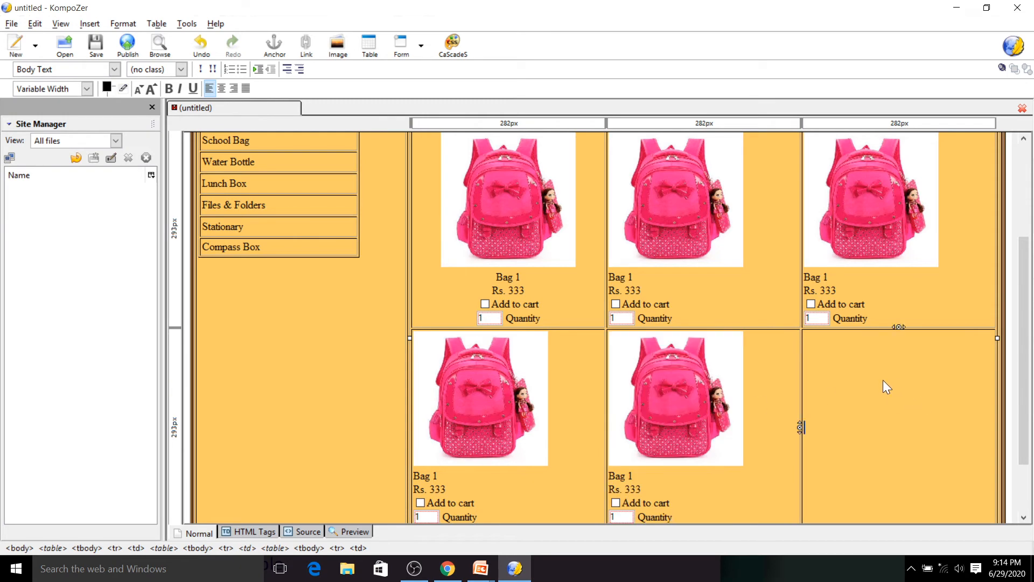
{"action": "key", "text": "ctrl+v"}
- Paste the product block into the cells of the next row of the grid
{"action": "left_click_drag", "start_coordinate": [1016, 322], "coordinate": [1009, 379]}
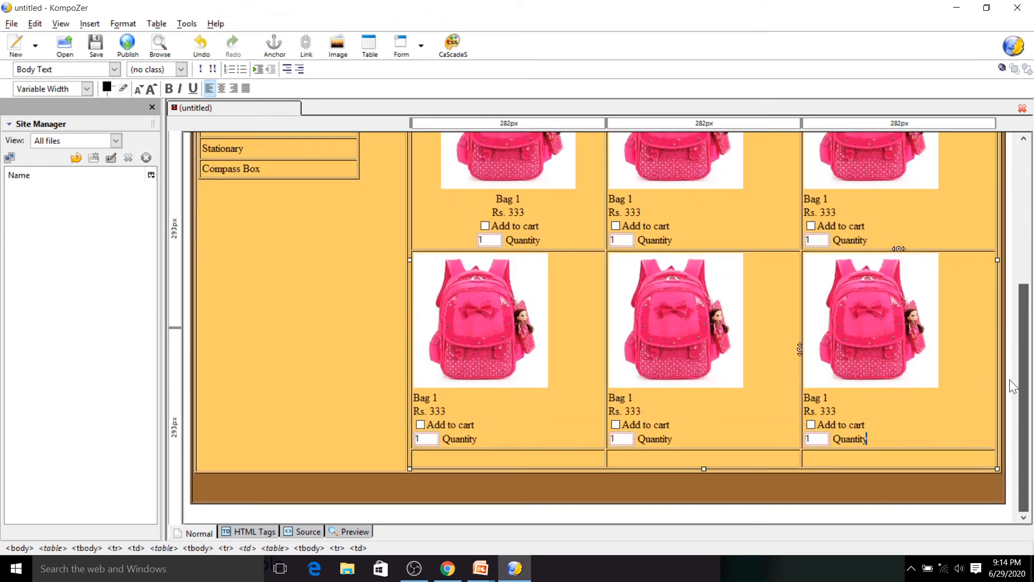
{"action": "left_click", "coordinate": [519, 462]}
{"action": "key", "text": "ctrl+v"}
{"action": "left_click", "coordinate": [678, 396]}
{"action": "key", "text": "ctrl+v"}
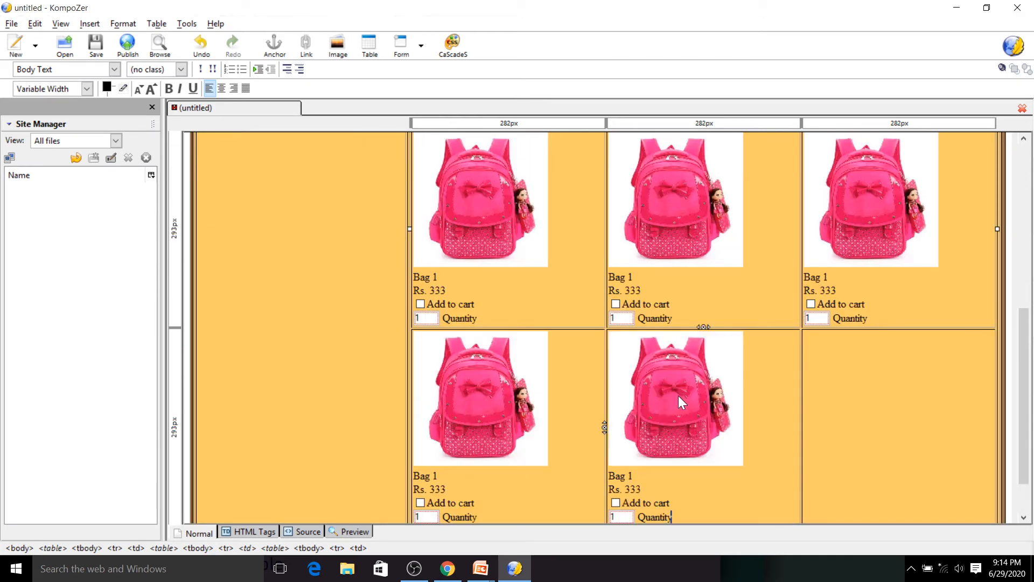
{"action": "left_click", "coordinate": [888, 380]}
{"action": "key", "text": "ctrl+v"}
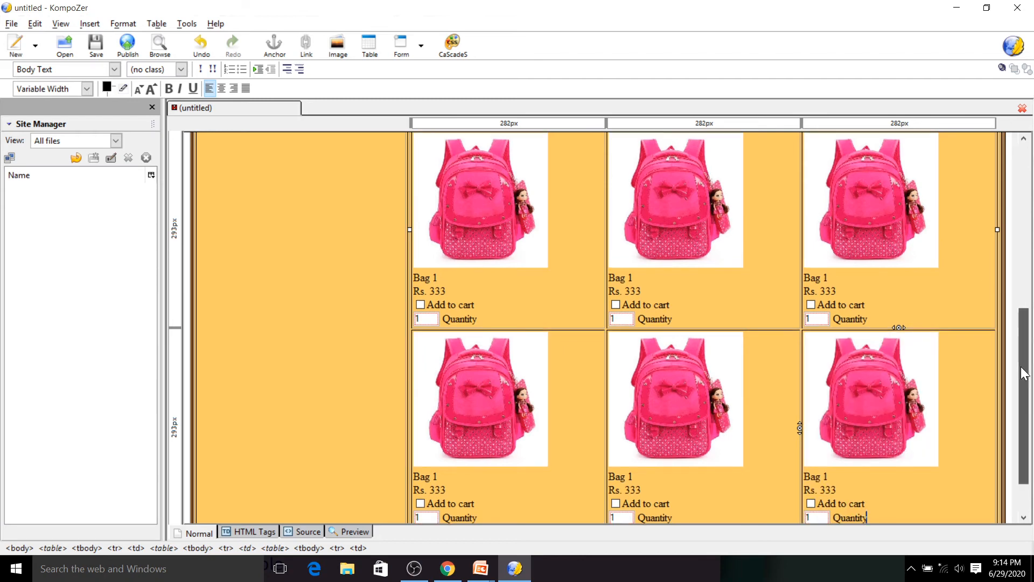
- Select all the product cells of the New Products grid and center-align their contents
{"action": "scroll", "coordinate": [1023, 371], "scroll_direction": "up", "scroll_amount": 5}
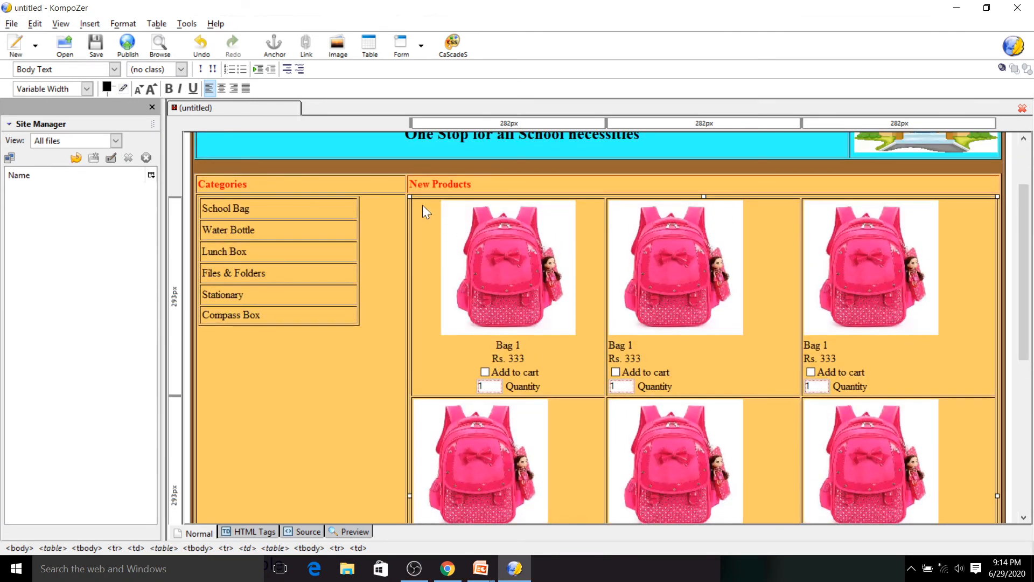
{"action": "left_click", "coordinate": [423, 205]}
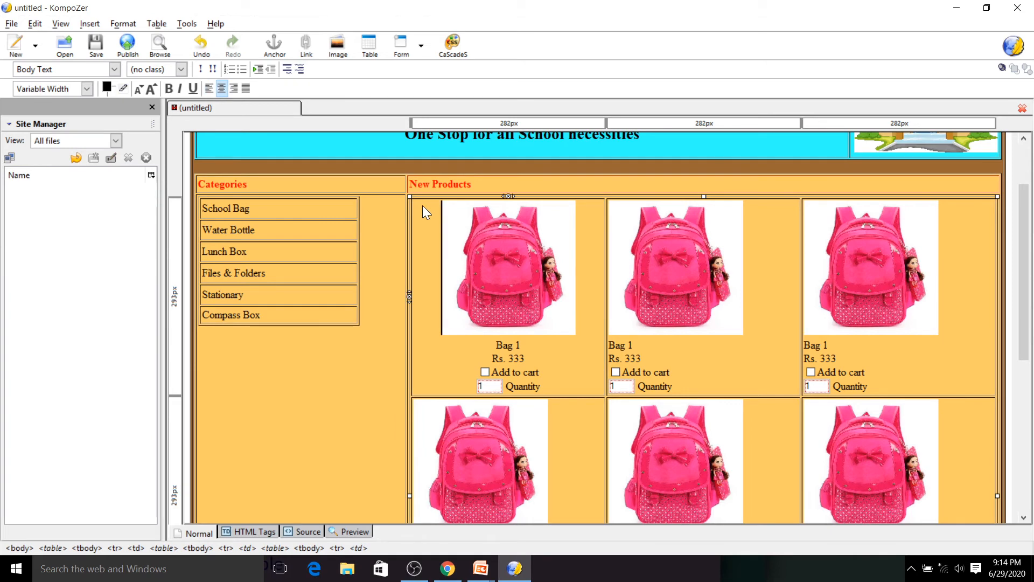
{"action": "left_click_drag", "start_coordinate": [425, 205], "coordinate": [942, 489]}
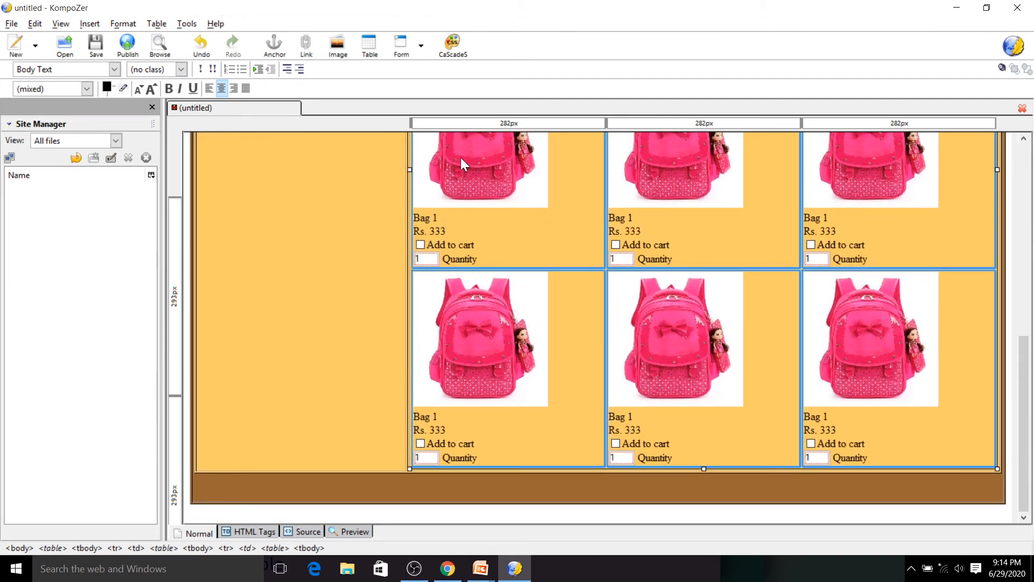
{"action": "left_click", "coordinate": [220, 93]}
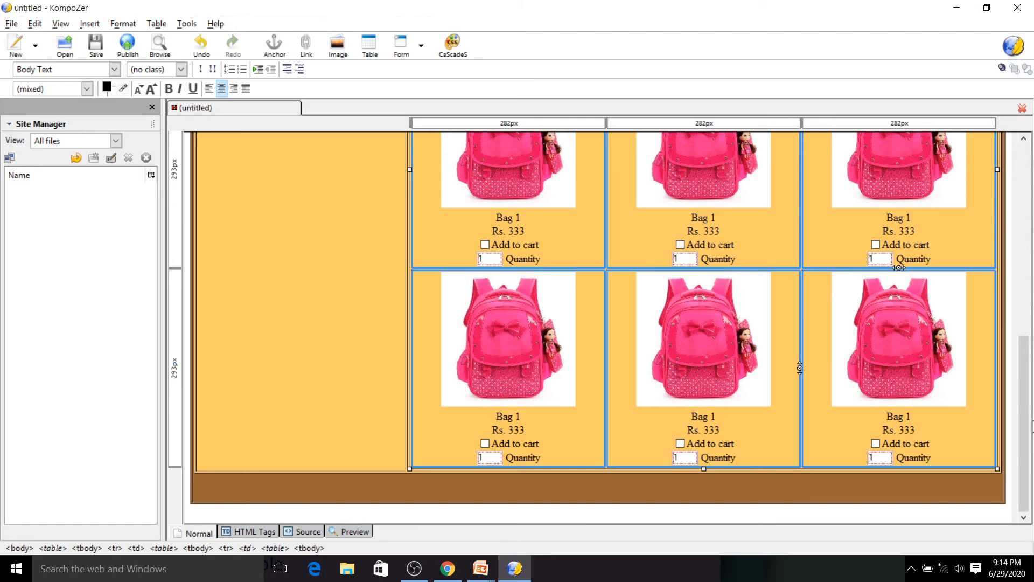
- Replace the second product's picture in the first row with image2 from the School Bag folder
{"action": "left_click_drag", "start_coordinate": [1025, 424], "coordinate": [1031, 329]}
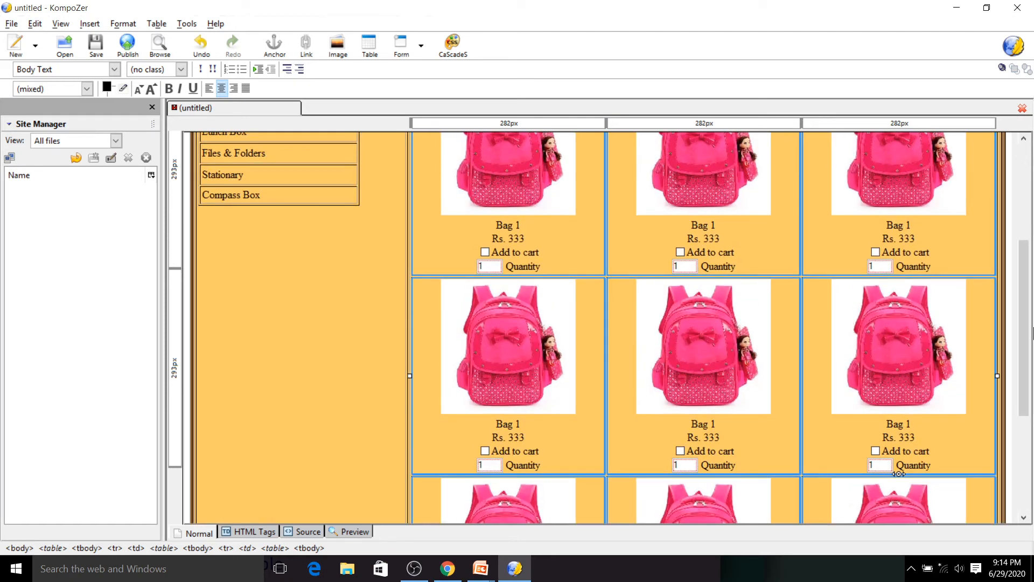
{"action": "left_click", "coordinate": [745, 163]}
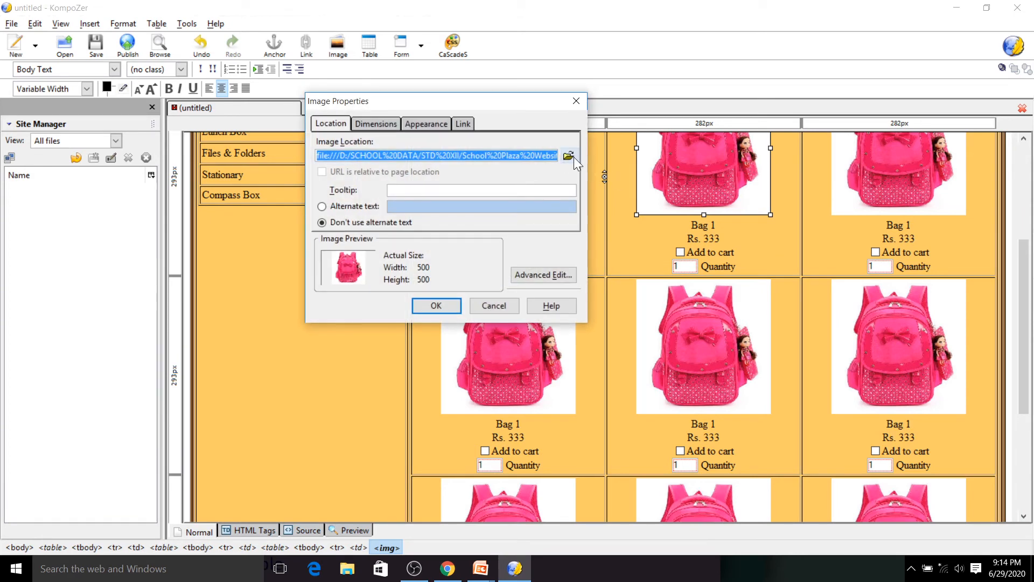
{"action": "left_click", "coordinate": [569, 156]}
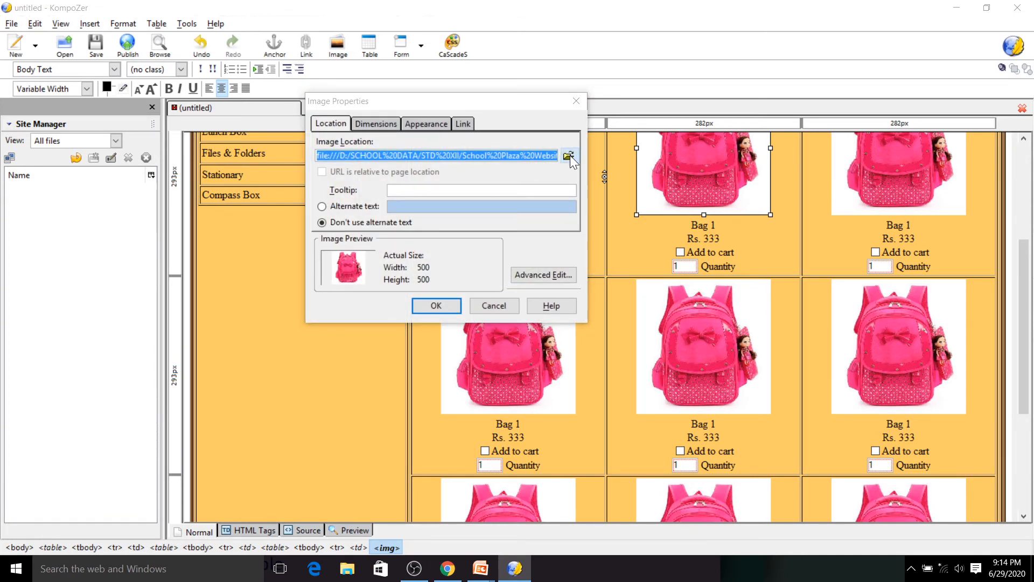
{"action": "left_click", "coordinate": [529, 205]}
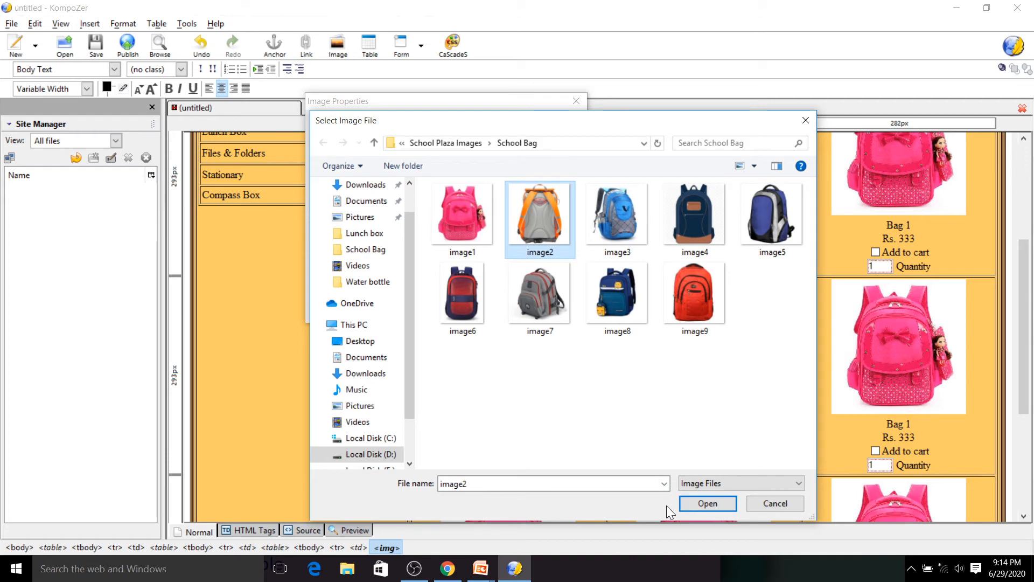
{"action": "left_click", "coordinate": [707, 503]}
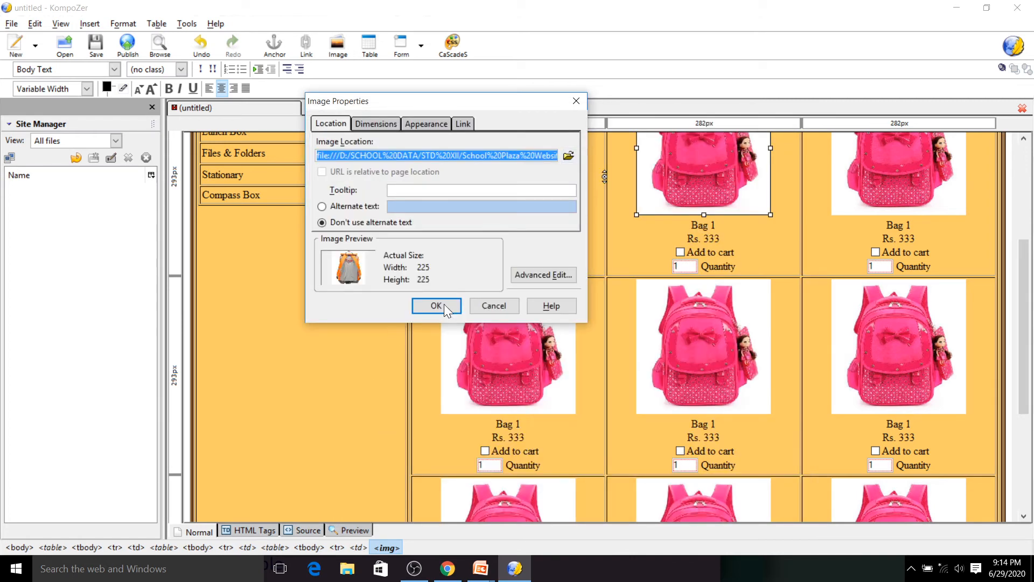
{"action": "left_click", "coordinate": [437, 306]}
- Replace the third product's picture in the first row with image3 from the School Bag folder
{"action": "double_click", "coordinate": [898, 186]}
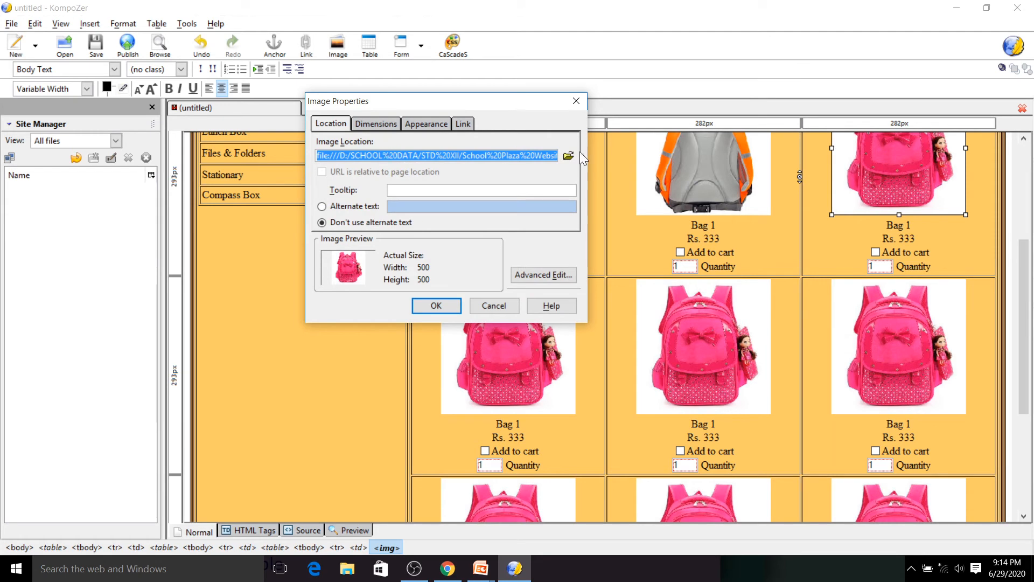
{"action": "left_click", "coordinate": [569, 157]}
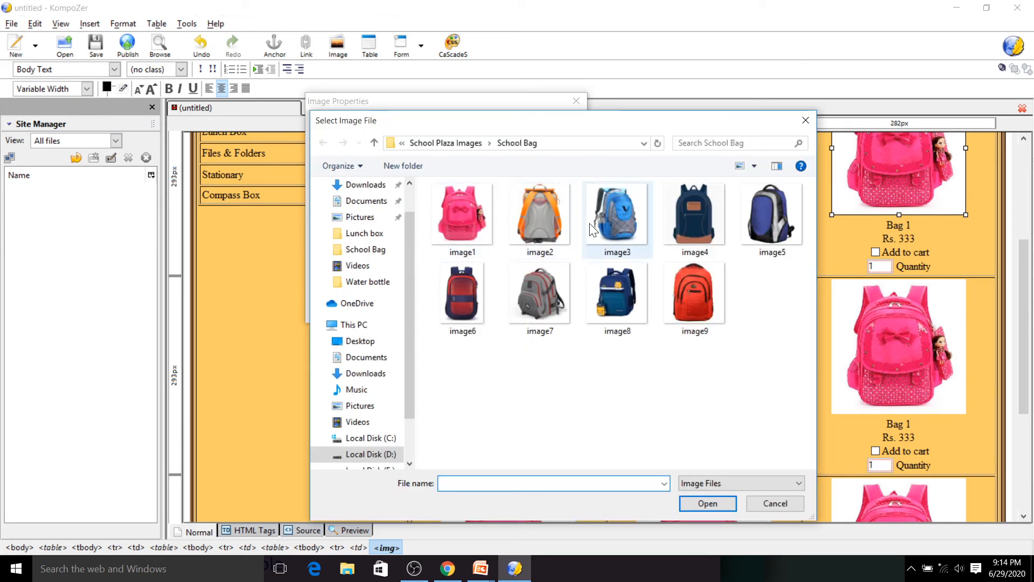
{"action": "left_click", "coordinate": [618, 218]}
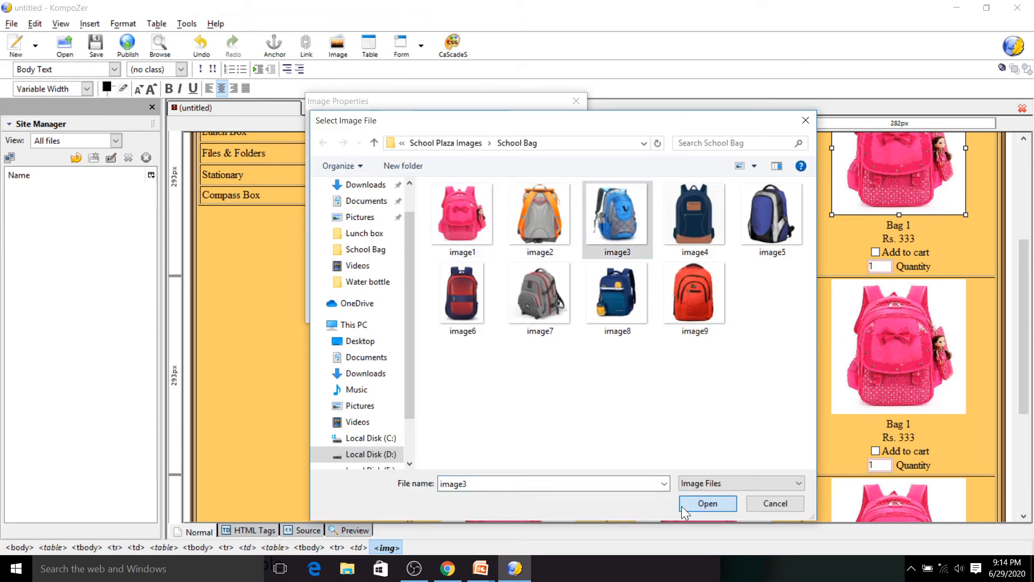
{"action": "left_click", "coordinate": [708, 503]}
{"action": "left_click", "coordinate": [438, 307]}
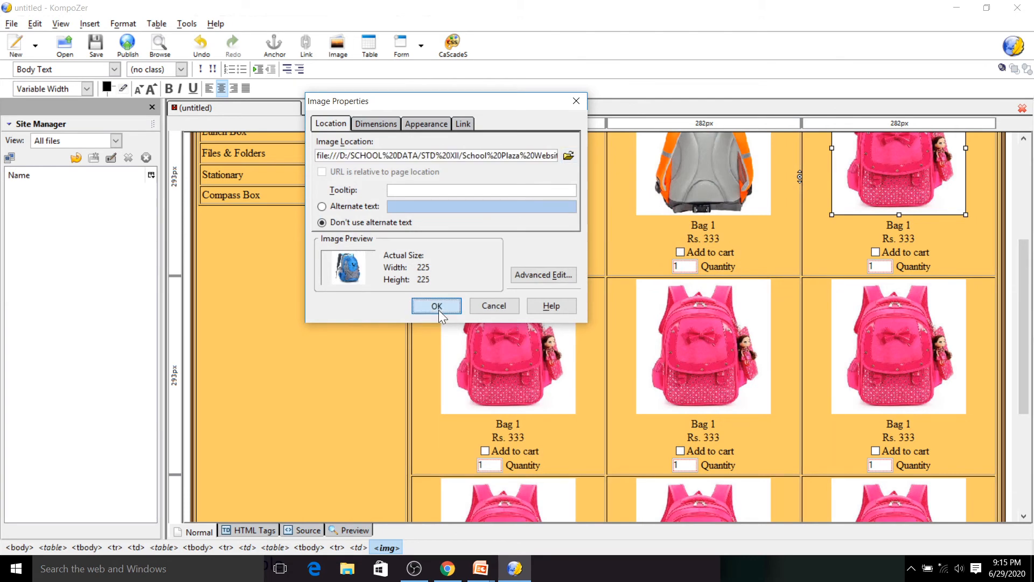
- Replace the first product's picture in the second row with image4 from the School Bag folder
{"action": "double_click", "coordinate": [496, 347]}
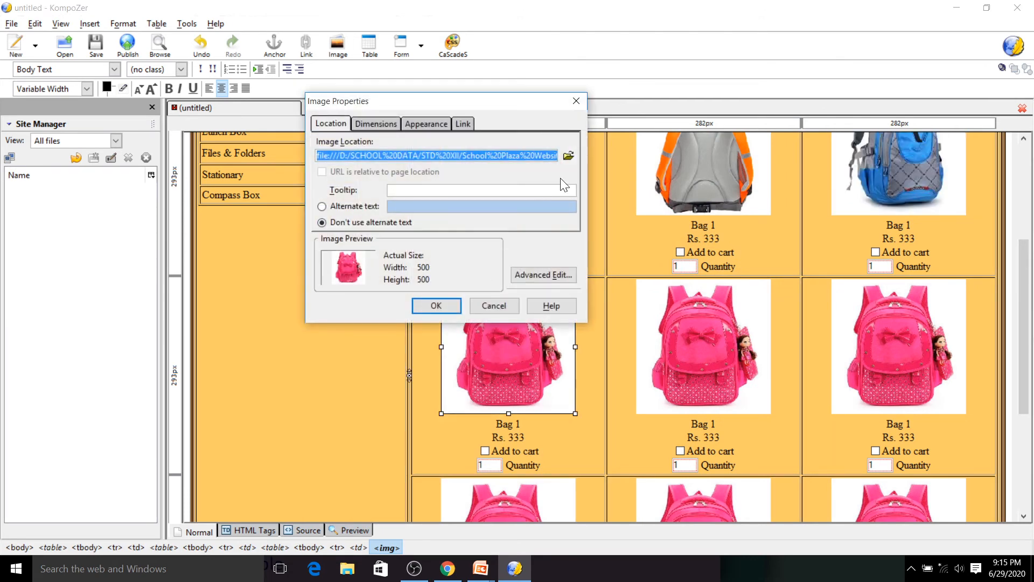
{"action": "left_click", "coordinate": [568, 156]}
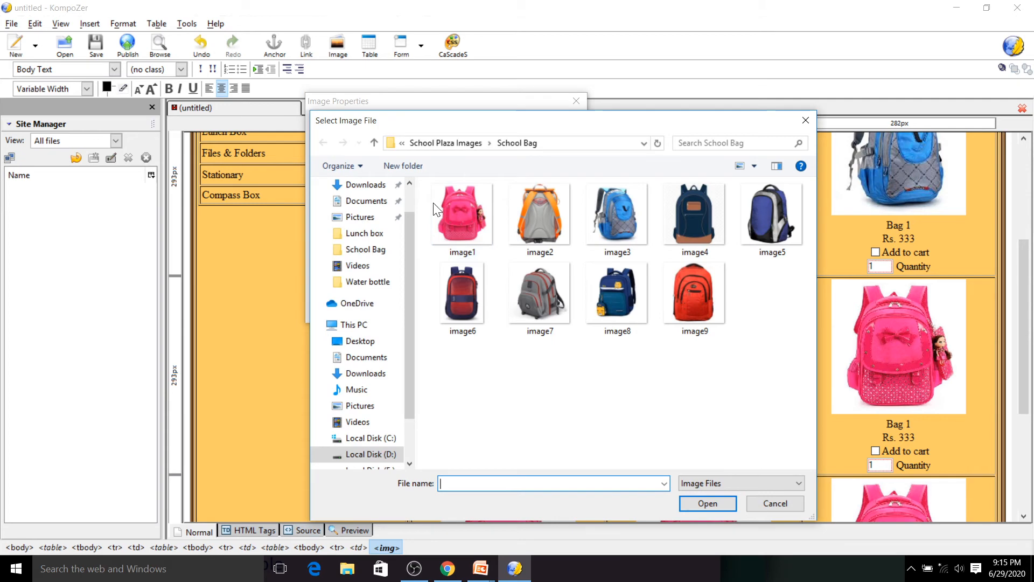
{"action": "left_click", "coordinate": [677, 216]}
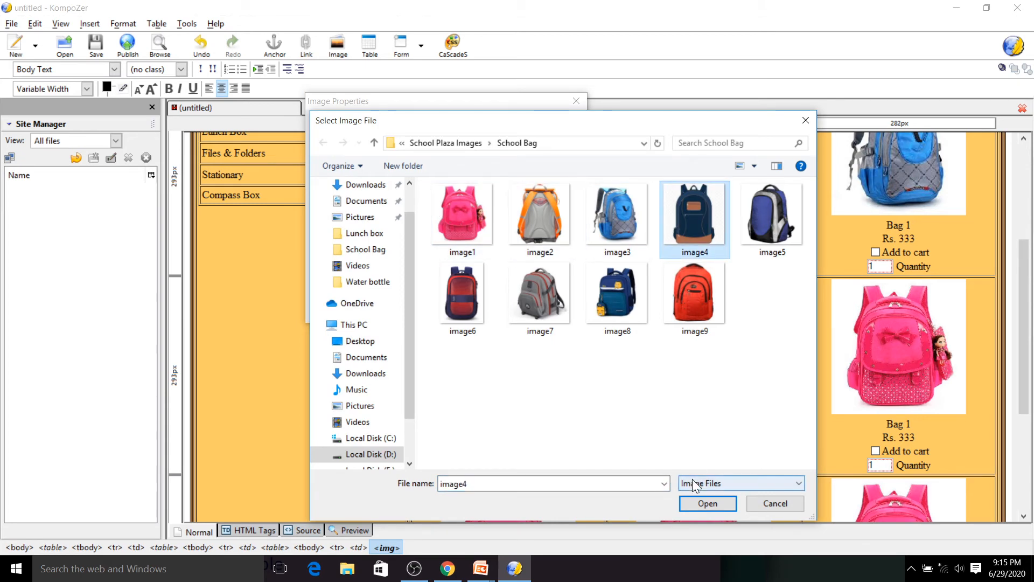
{"action": "left_click", "coordinate": [708, 503]}
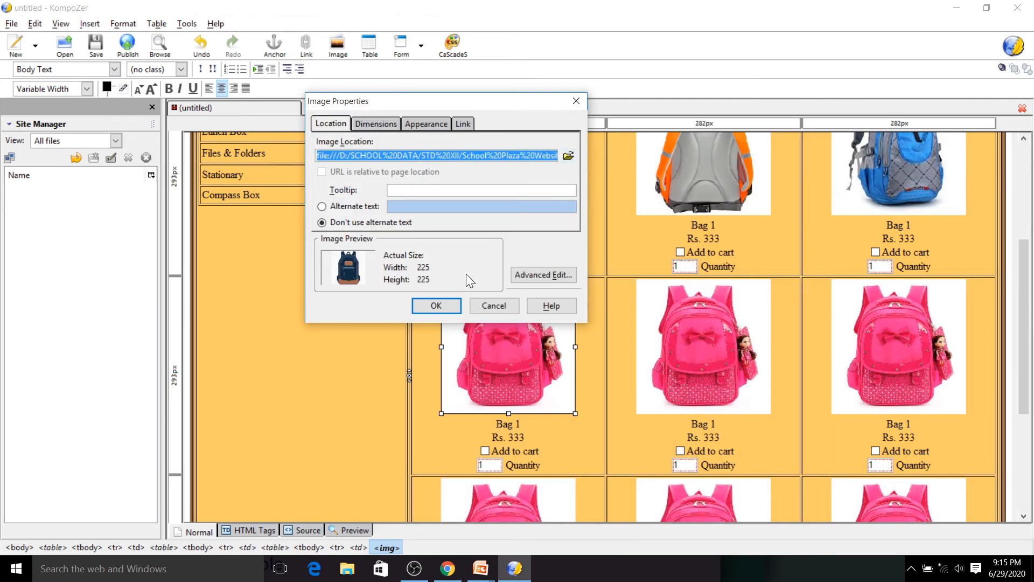
{"action": "left_click", "coordinate": [435, 305]}
- Replace the middle product's picture in the second row with image5 from the School Bag folder
{"action": "double_click", "coordinate": [700, 345]}
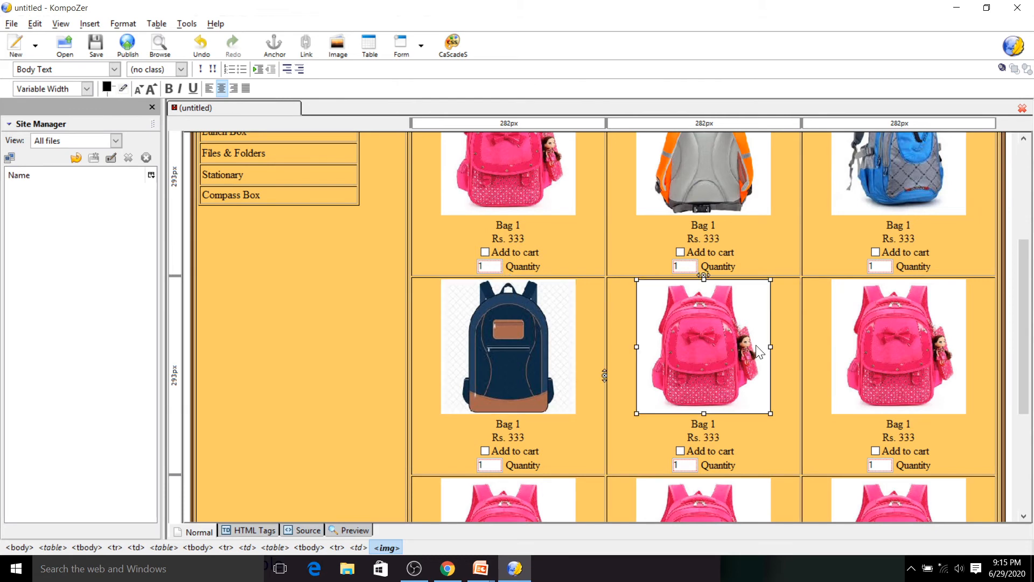
{"action": "left_click", "coordinate": [568, 156]}
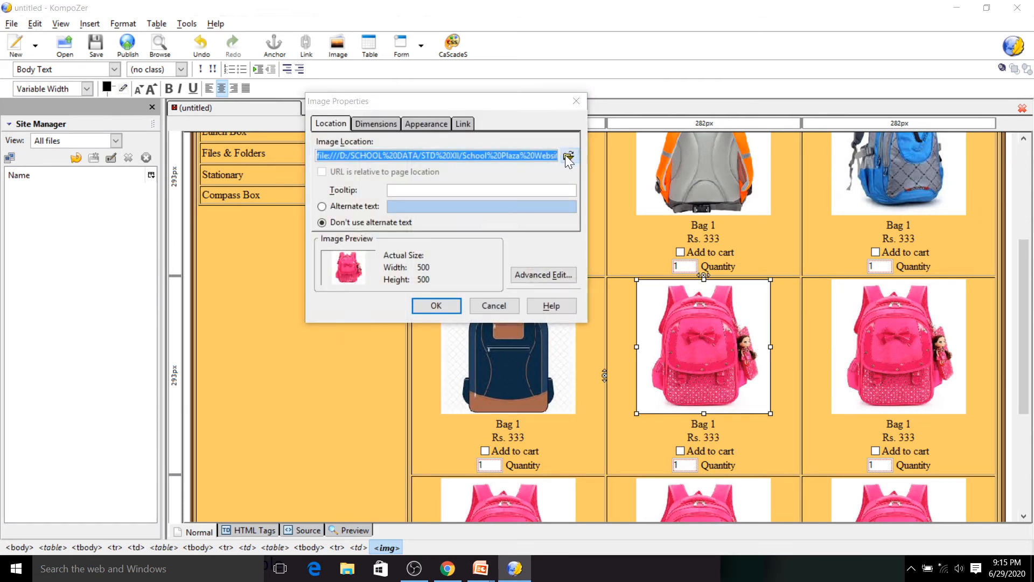
{"action": "left_click", "coordinate": [751, 221]}
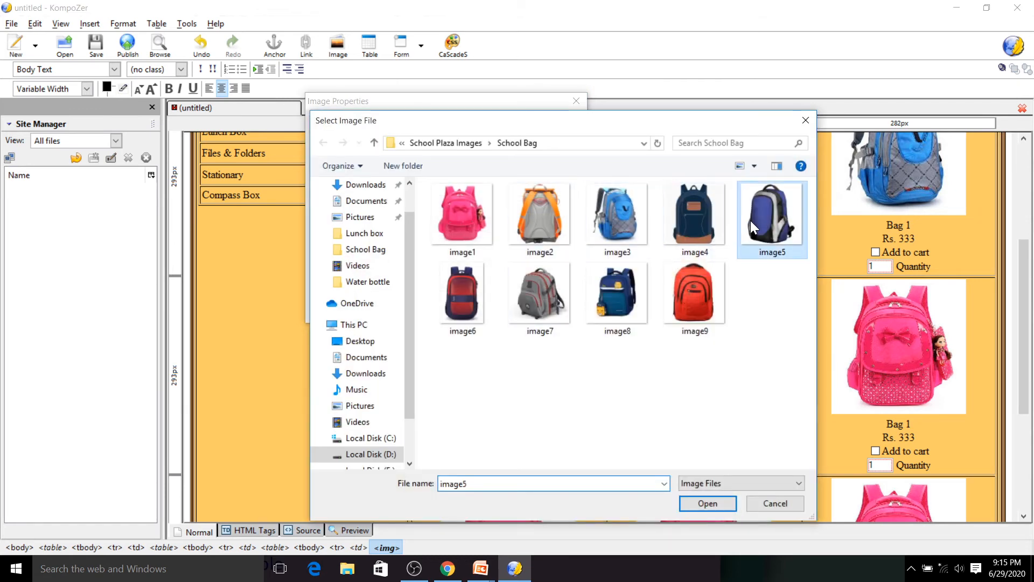
{"action": "double_click", "coordinate": [751, 221]}
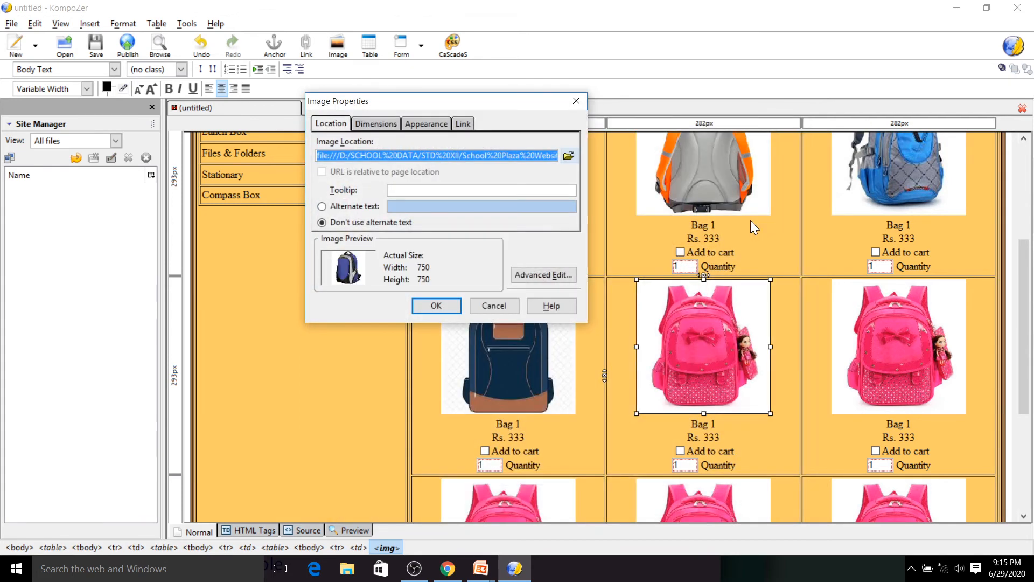
{"action": "key", "text": "Return"}
- Replace the third product's picture in the second row with image6 from the School Bag folder
{"action": "left_click", "coordinate": [886, 339]}
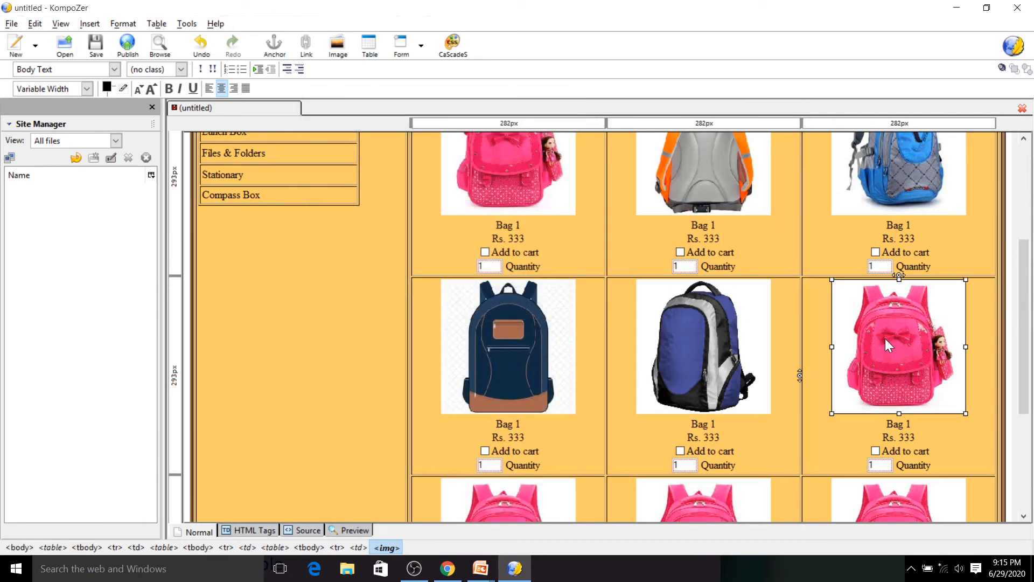
{"action": "double_click", "coordinate": [886, 339]}
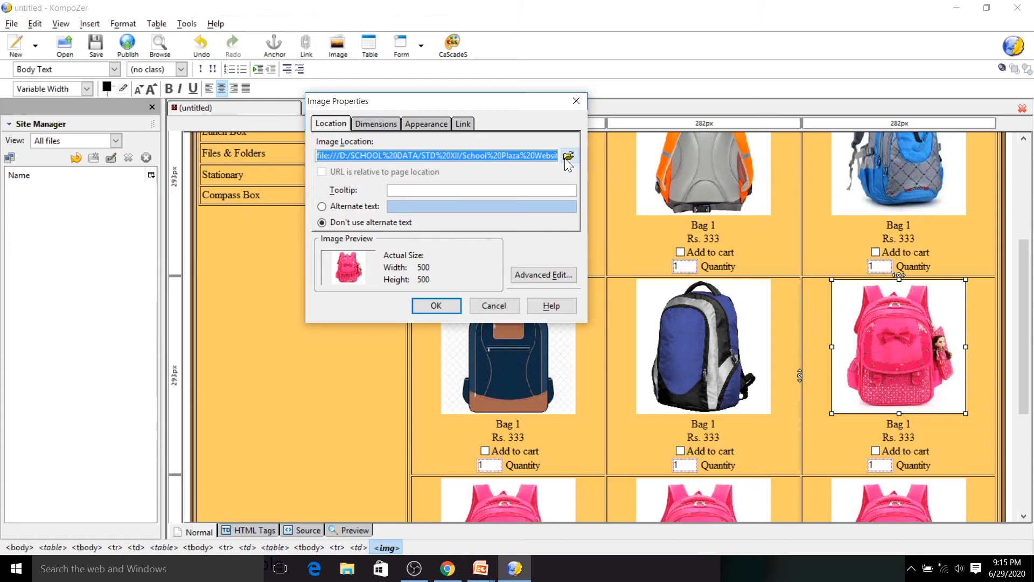
{"action": "left_click", "coordinate": [567, 157]}
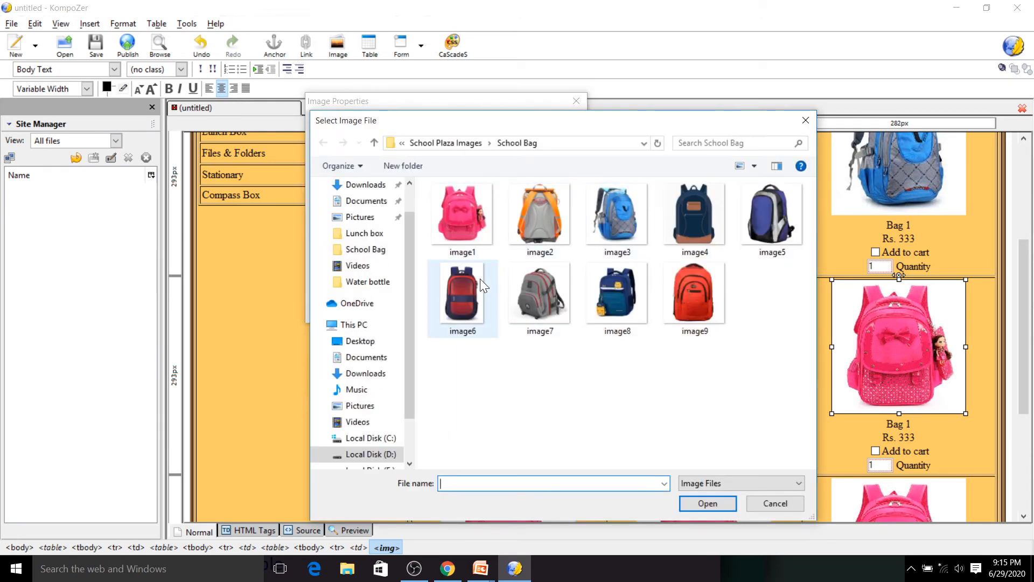
{"action": "double_click", "coordinate": [466, 280]}
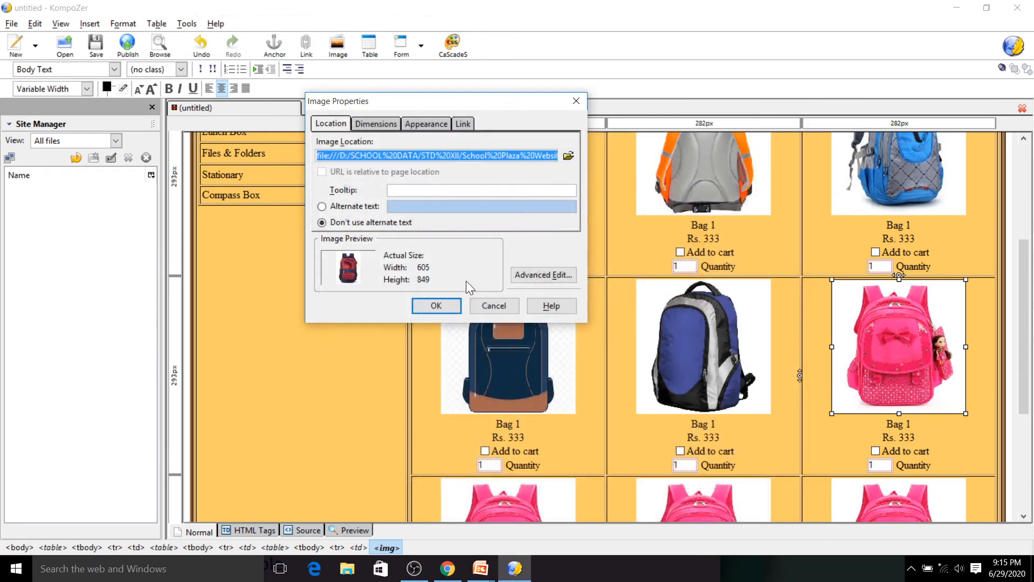
{"action": "key", "text": "Return"}
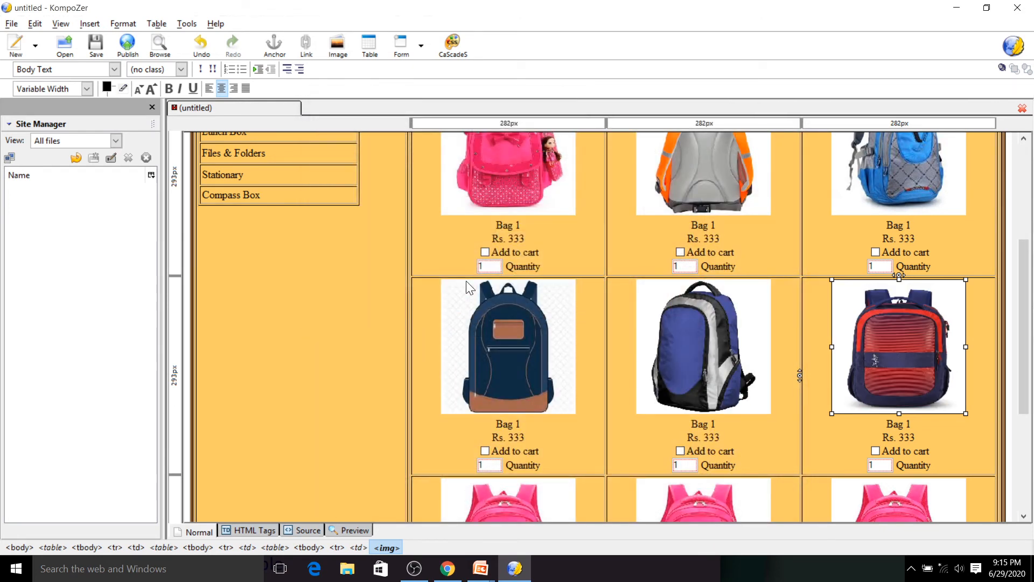
- Replace the first product's picture in the third row with image7 from the School Bag folder
{"action": "double_click", "coordinate": [508, 498]}
{"action": "left_click", "coordinate": [569, 156]}
{"action": "left_click", "coordinate": [543, 278]}
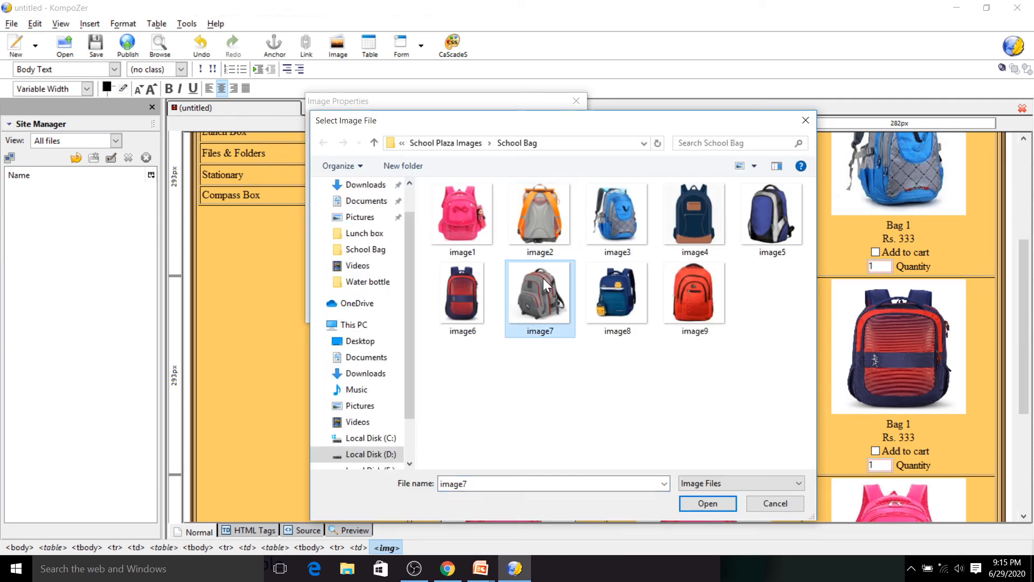
{"action": "double_click", "coordinate": [543, 278]}
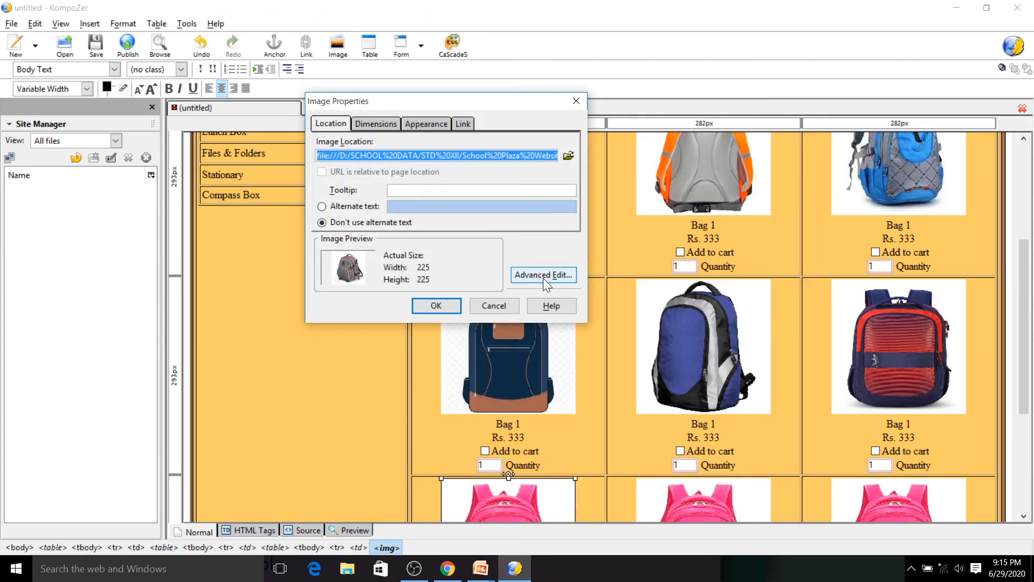
{"action": "key", "text": "Return"}
- Replace the middle product's picture in the third row with image8 from the School Bag folder
{"action": "double_click", "coordinate": [705, 481]}
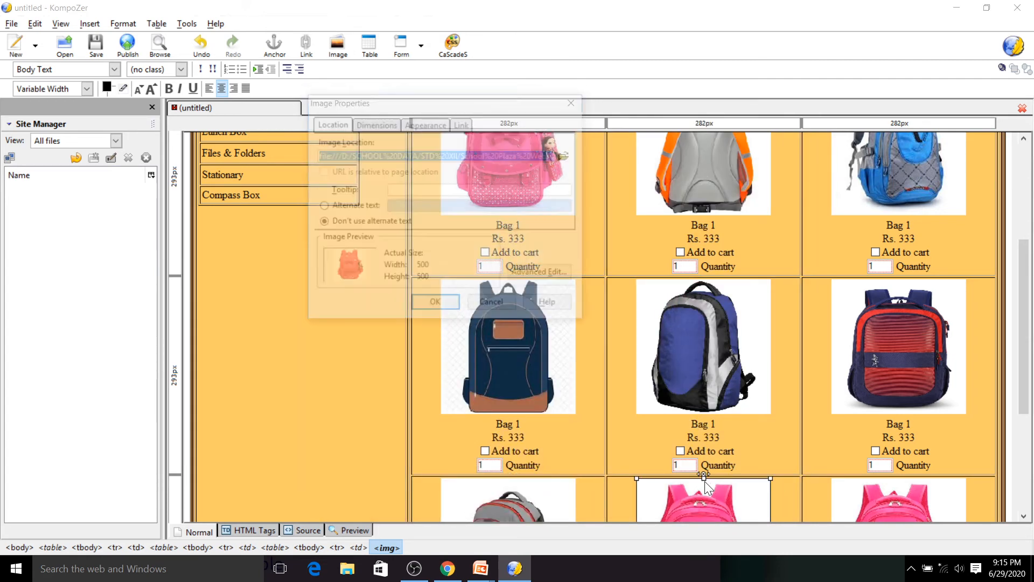
{"action": "left_click", "coordinate": [566, 158]}
{"action": "left_click", "coordinate": [619, 286]}
{"action": "double_click", "coordinate": [619, 286]}
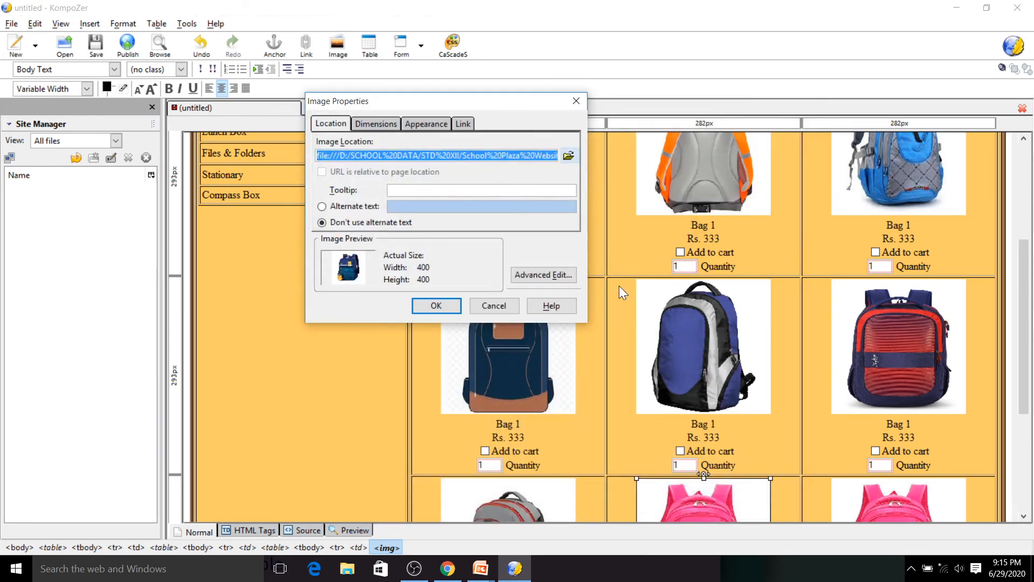
{"action": "key", "text": "Return"}
- Replace the third product's picture in the third row with image9 from the School Bag folder
{"action": "left_click", "coordinate": [903, 499]}
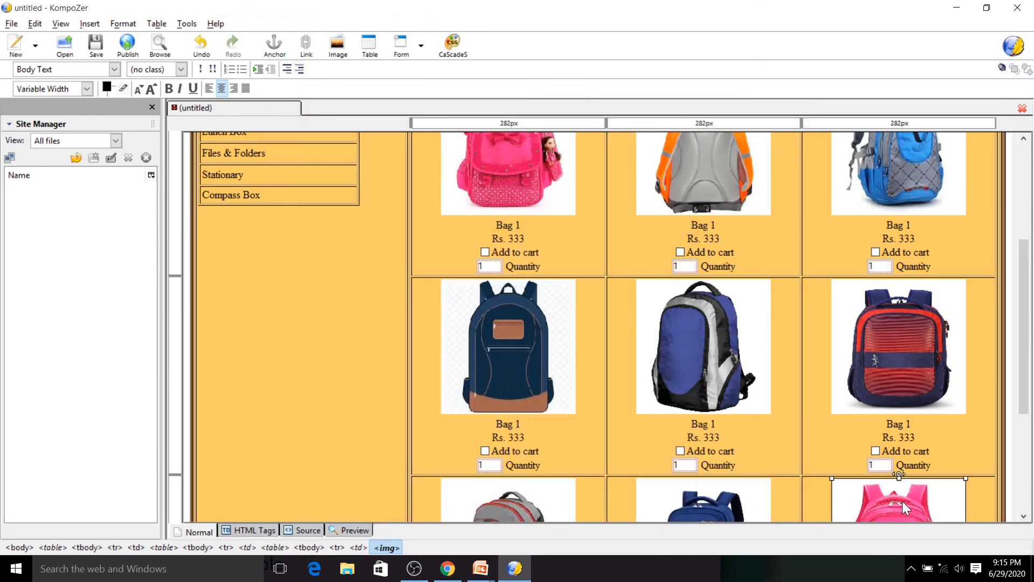
{"action": "double_click", "coordinate": [903, 501]}
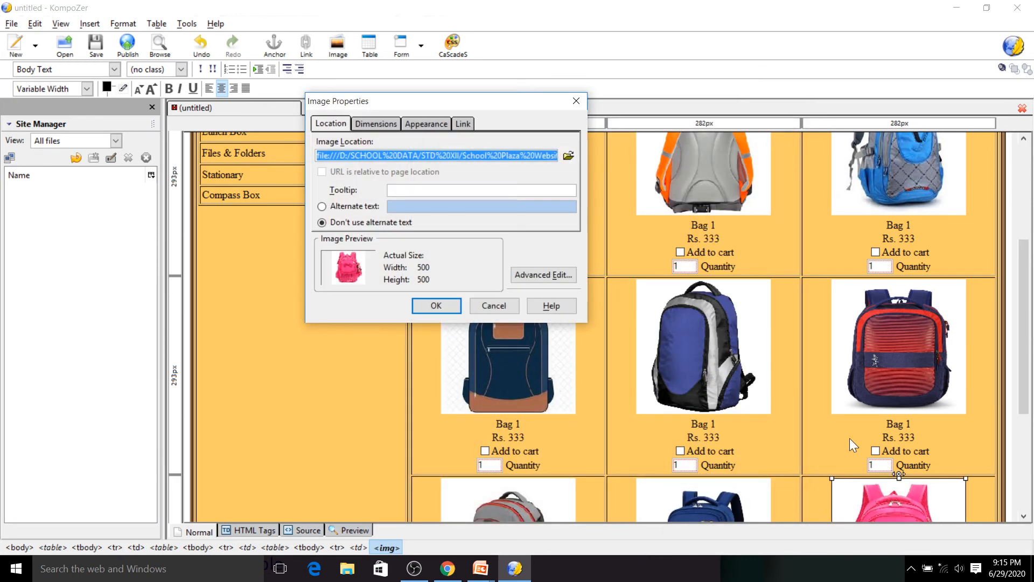
{"action": "left_click", "coordinate": [569, 154]}
{"action": "left_click", "coordinate": [681, 297]}
{"action": "double_click", "coordinate": [680, 295]}
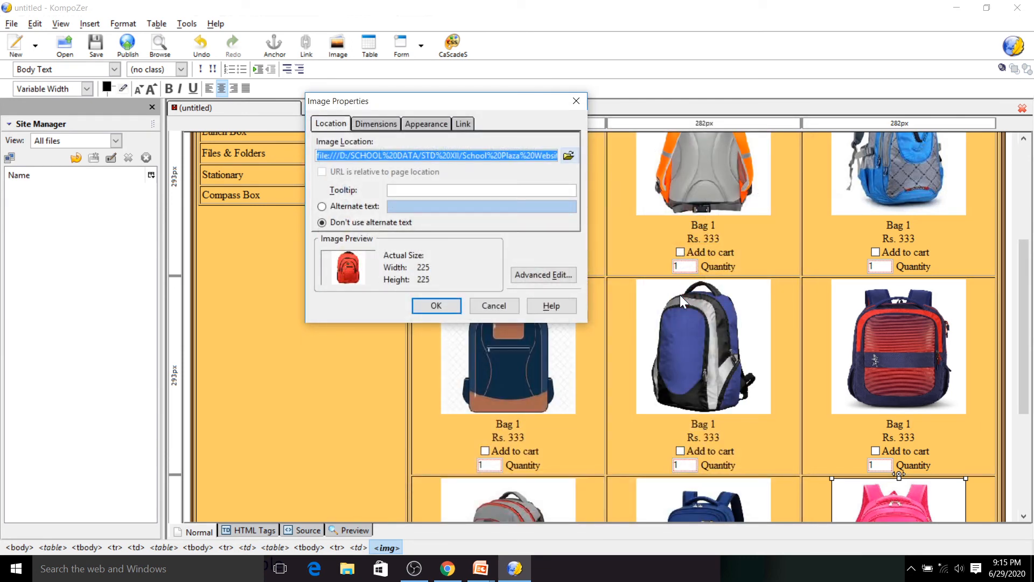
{"action": "key", "text": "Return"}
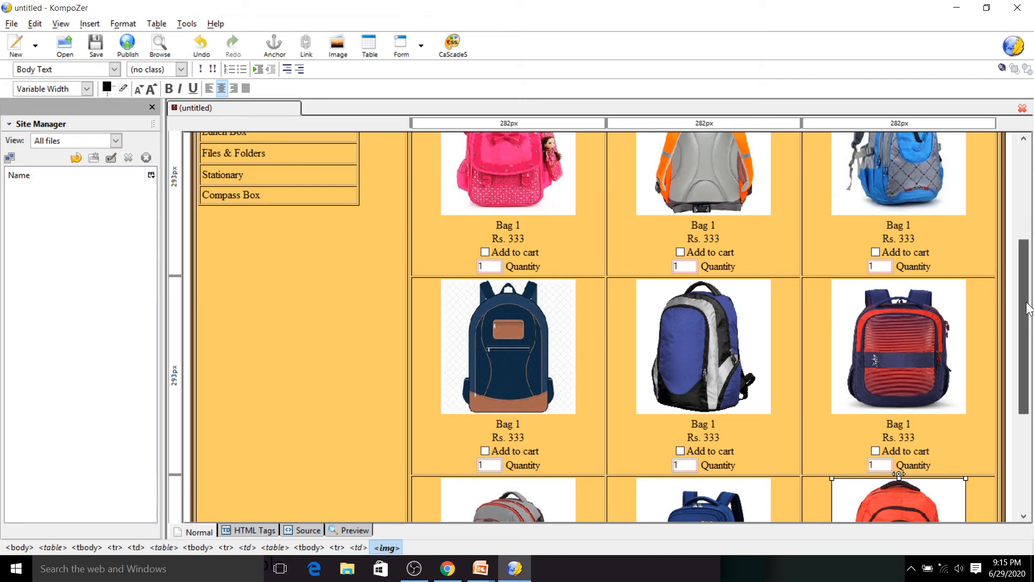
- Insert a horizontal line beneath each of the School Bag, Water Bottle and Lunch Box category names
{"action": "scroll", "coordinate": [1029, 309], "scroll_direction": "up", "scroll_amount": 5}
{"action": "left_click", "coordinate": [269, 270]}
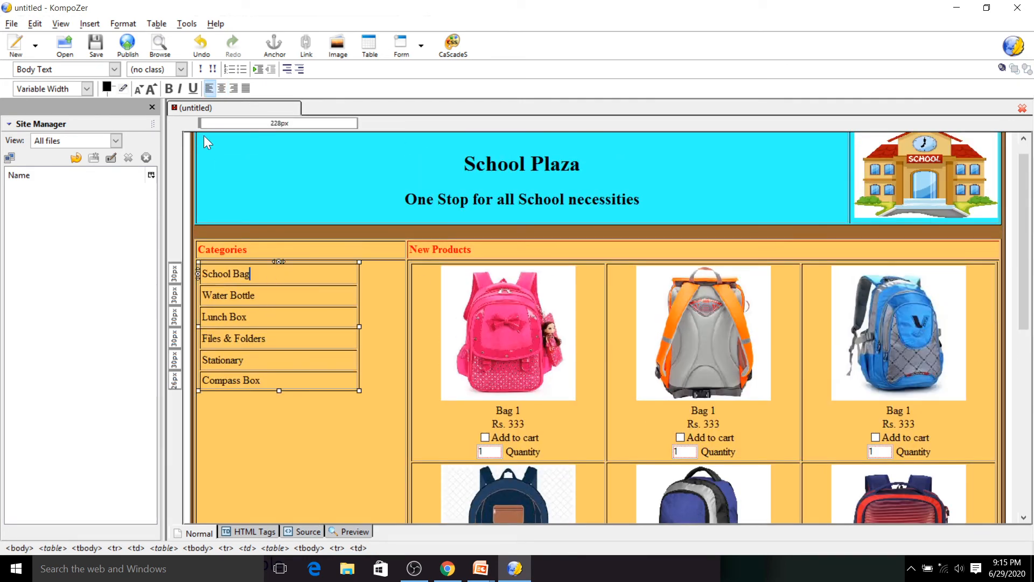
{"action": "left_click", "coordinate": [88, 24]}
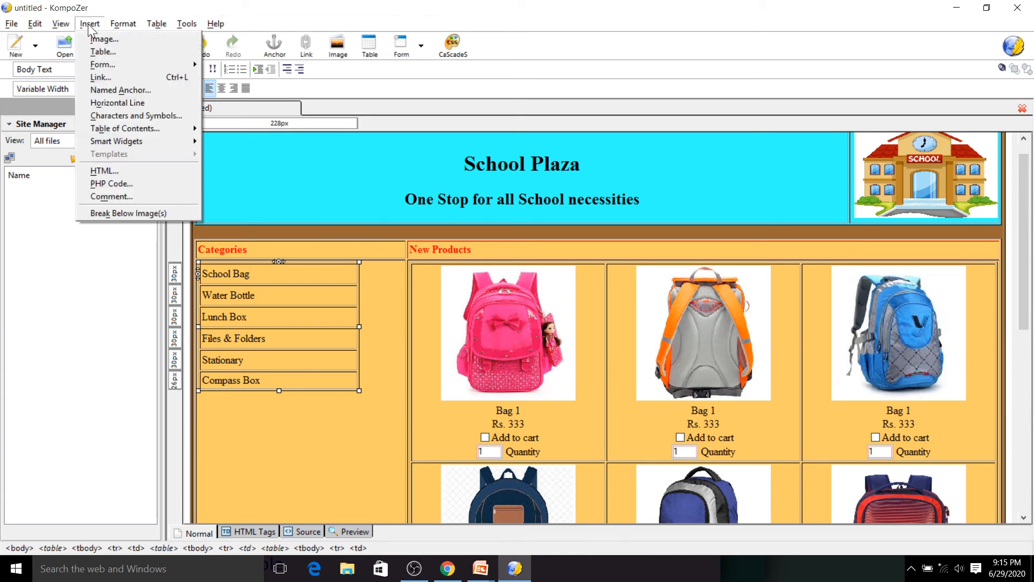
{"action": "left_click", "coordinate": [117, 103]}
{"action": "left_click", "coordinate": [257, 307]}
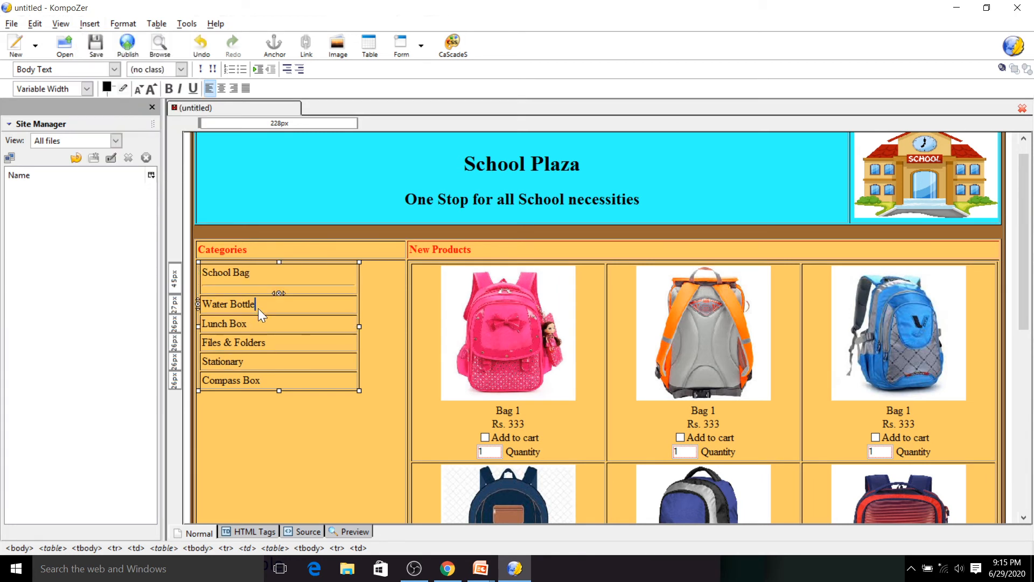
{"action": "left_click", "coordinate": [86, 23]}
{"action": "left_click", "coordinate": [117, 102]}
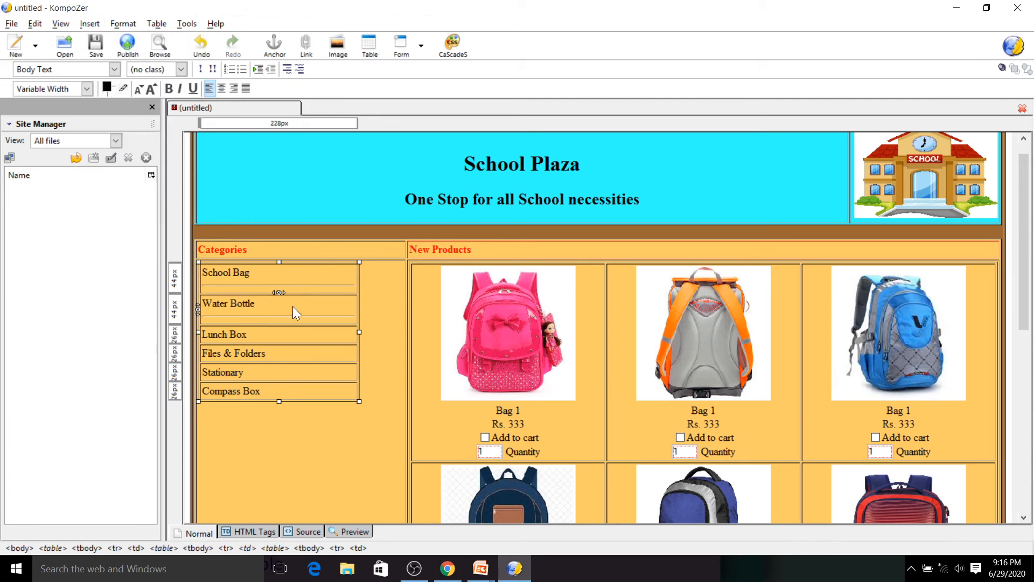
{"action": "left_click", "coordinate": [264, 330]}
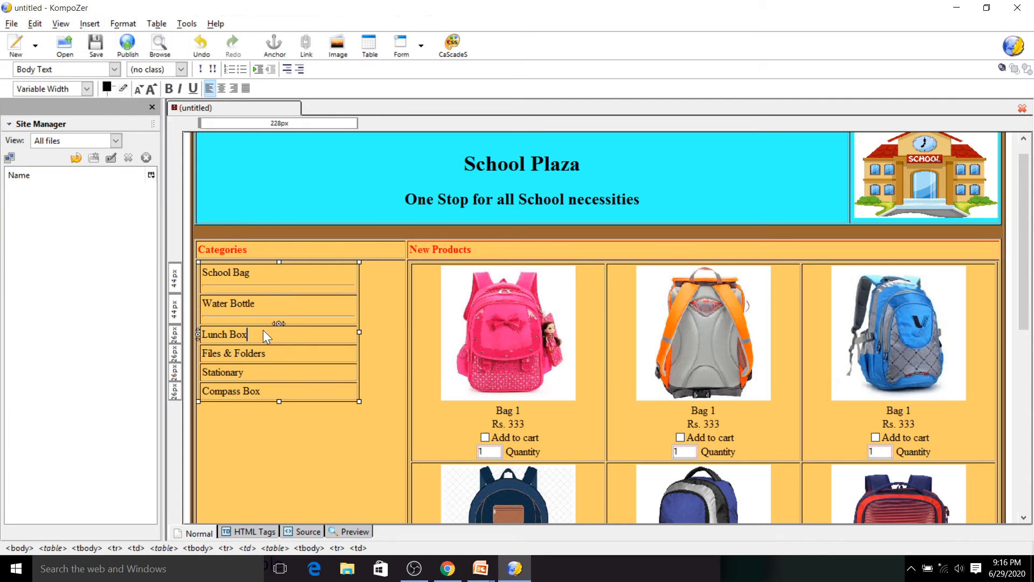
{"action": "left_click", "coordinate": [90, 24]}
{"action": "left_click", "coordinate": [113, 99]}
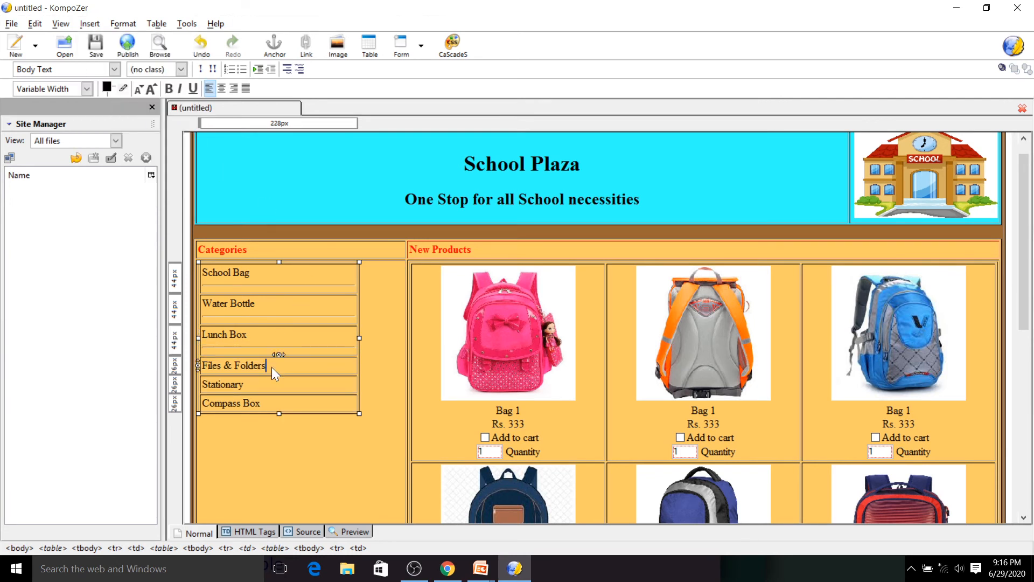
- Insert a horizontal line beneath each of the Files & Folders, Stationary and Compass Box category names
{"action": "left_click", "coordinate": [88, 24]}
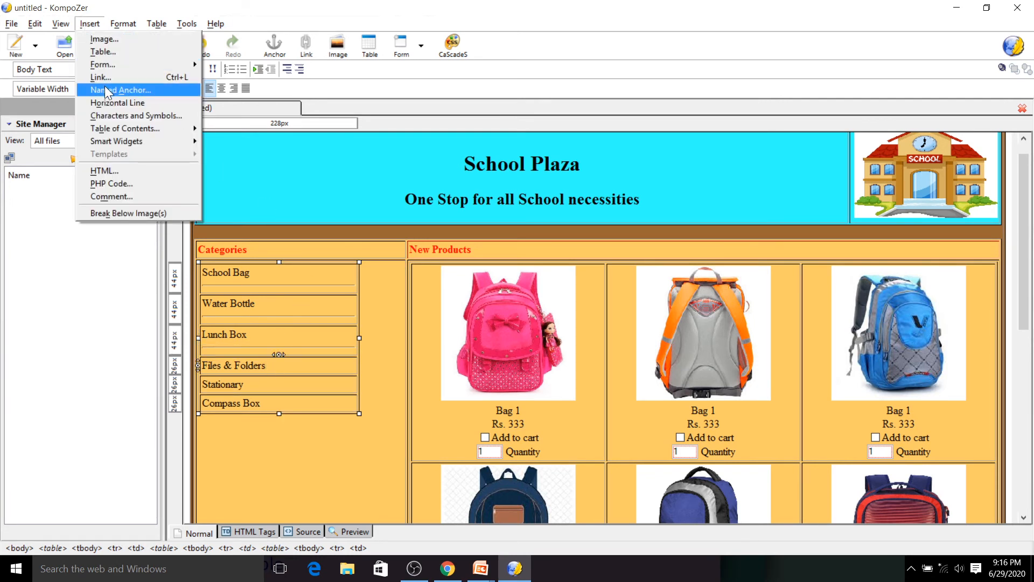
{"action": "left_click", "coordinate": [106, 106]}
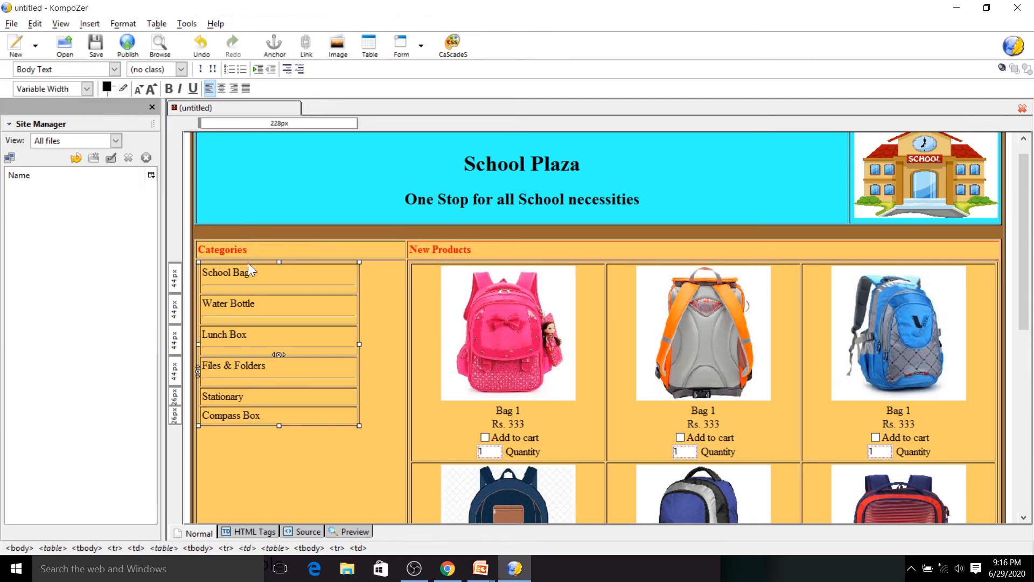
{"action": "left_click", "coordinate": [251, 400]}
{"action": "left_click", "coordinate": [90, 24]}
{"action": "left_click", "coordinate": [102, 102]}
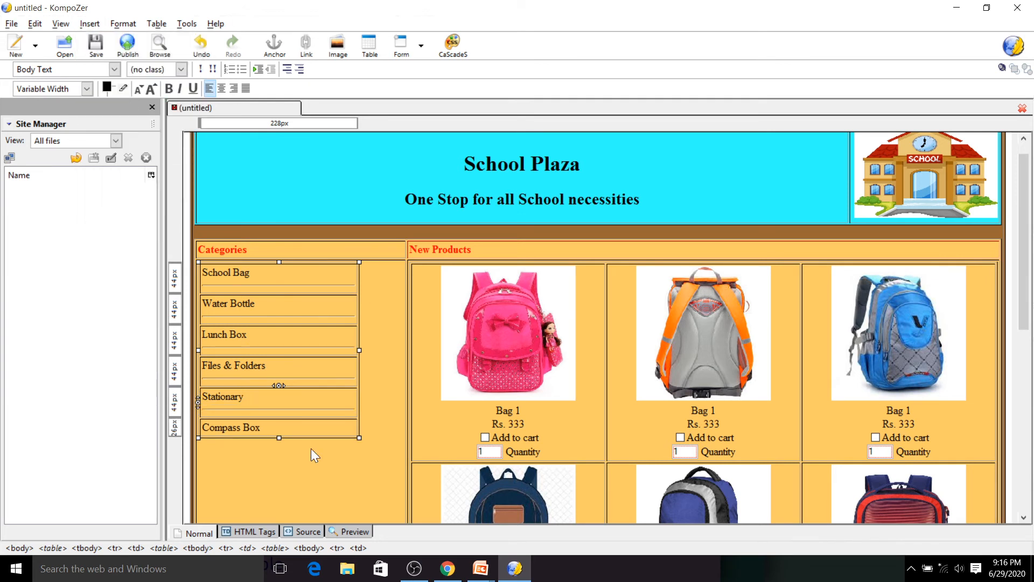
{"action": "left_click", "coordinate": [274, 425]}
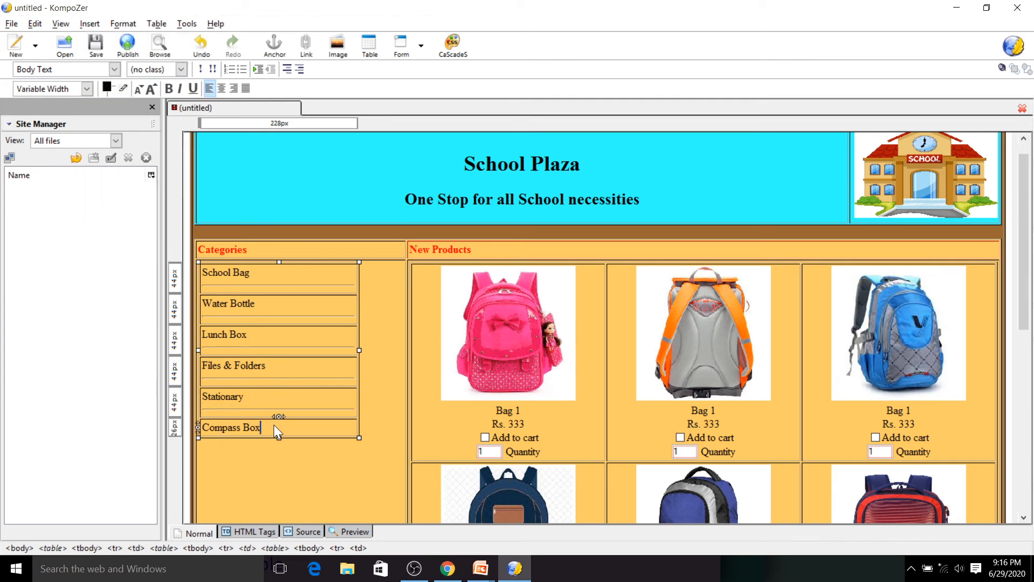
{"action": "left_click", "coordinate": [89, 24]}
{"action": "left_click", "coordinate": [117, 102]}
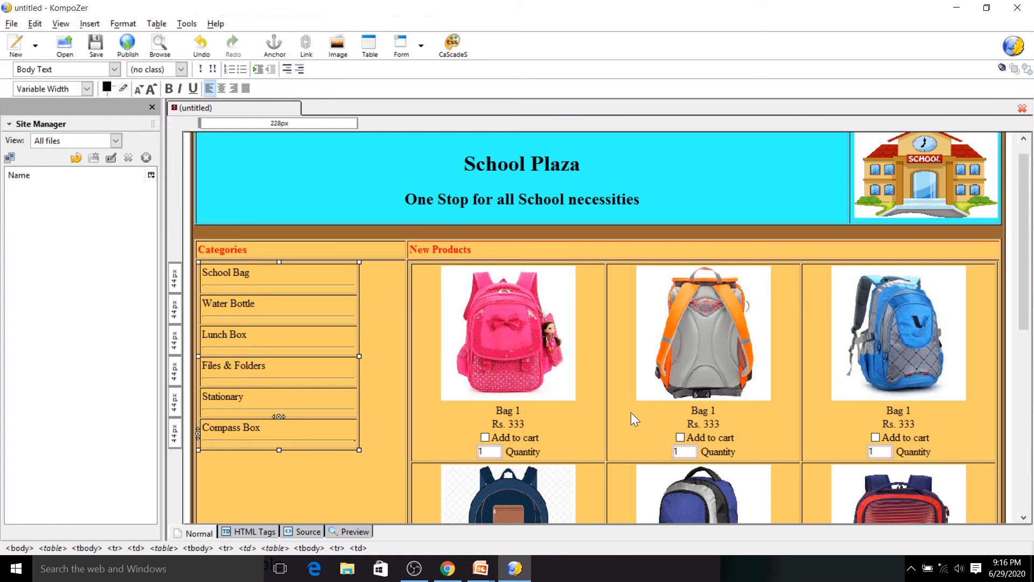
- Edit the id attribute of the second product's Add to cart check box through its form field advanced properties
{"action": "left_click", "coordinate": [486, 437]}
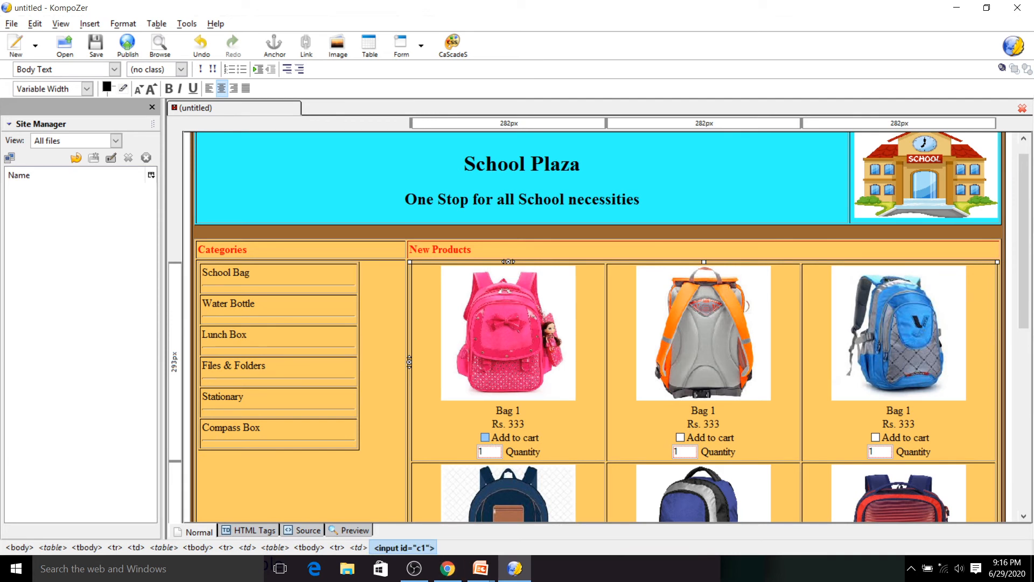
{"action": "left_click", "coordinate": [490, 450]}
{"action": "left_click", "coordinate": [676, 435]}
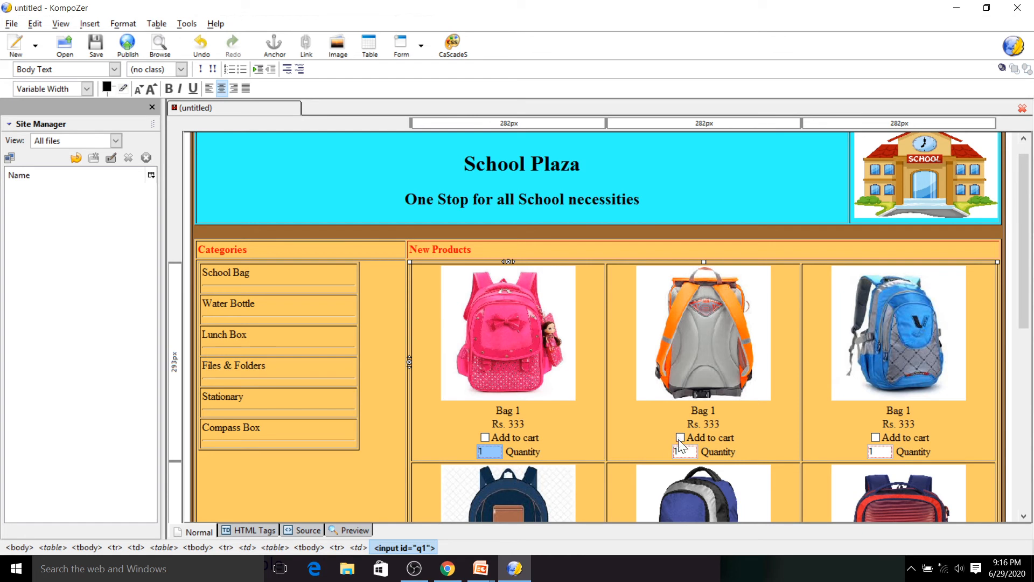
{"action": "left_click", "coordinate": [422, 53]}
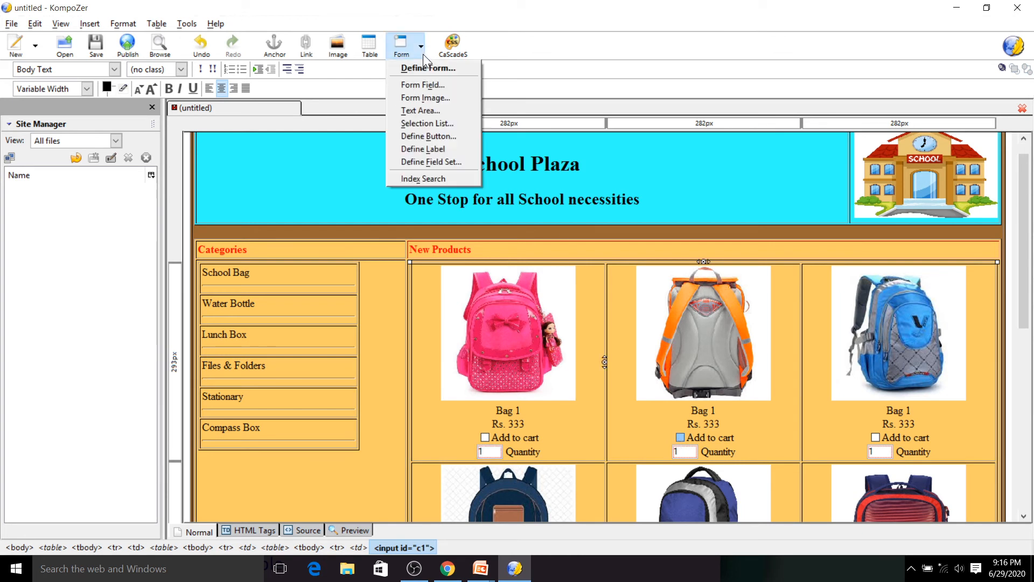
{"action": "left_click", "coordinate": [421, 86]}
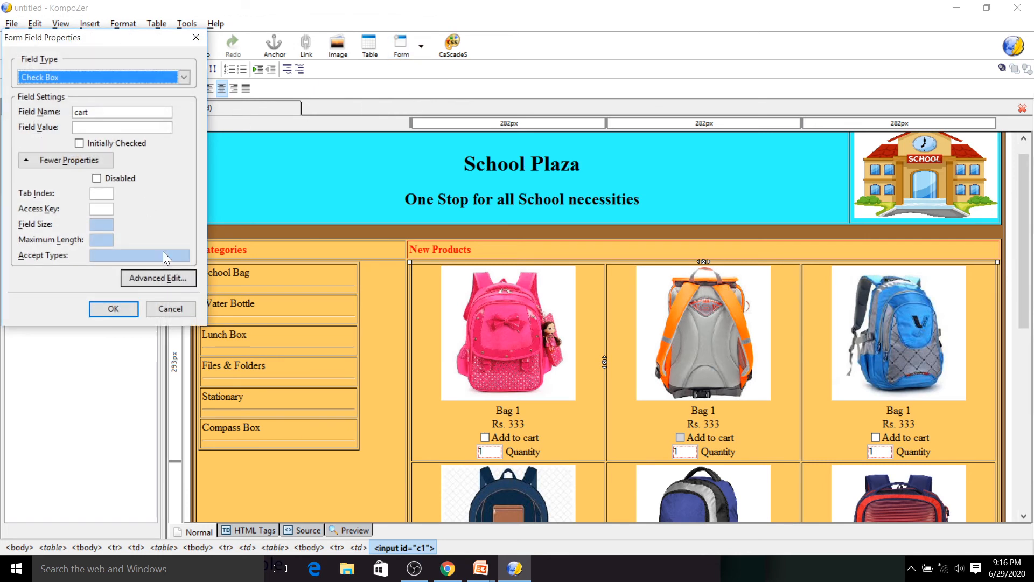
{"action": "left_click", "coordinate": [151, 276]}
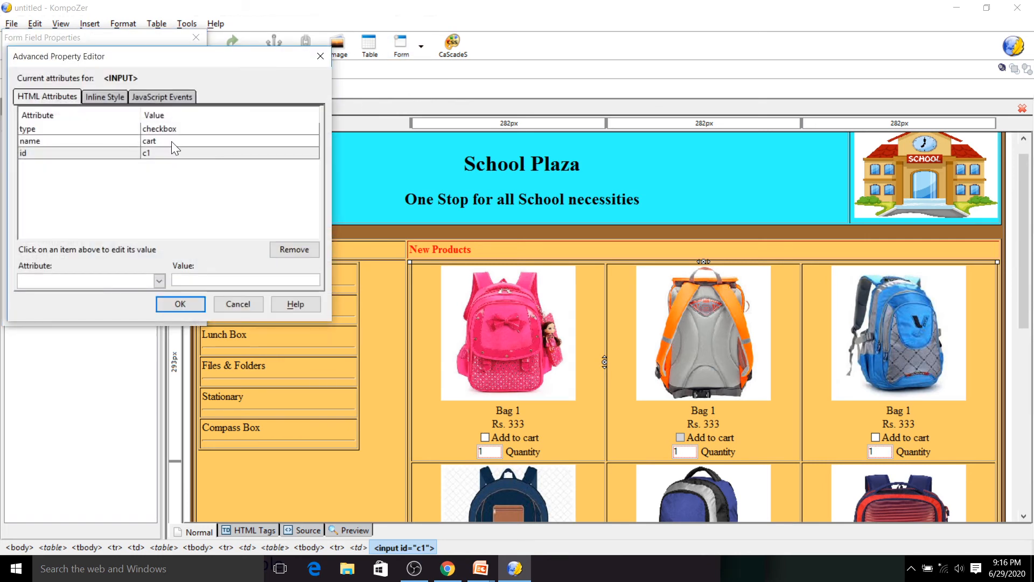
{"action": "left_click", "coordinate": [165, 154]}
{"action": "left_click", "coordinate": [183, 280]}
{"action": "left_click", "coordinate": [176, 305]}
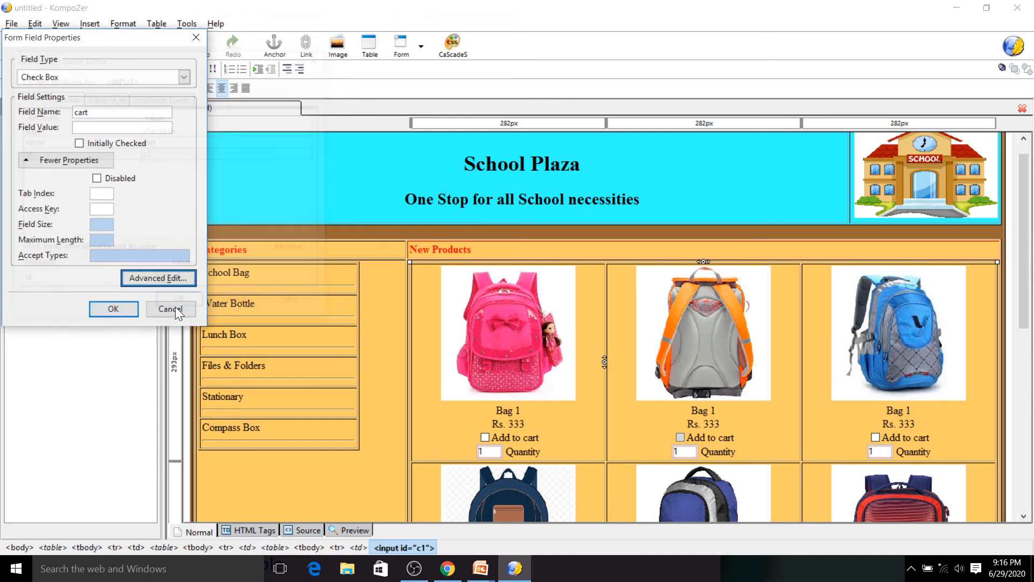
{"action": "left_click", "coordinate": [118, 305]}
- Set the id of the second product's quantity field to q2
{"action": "double_click", "coordinate": [684, 451]}
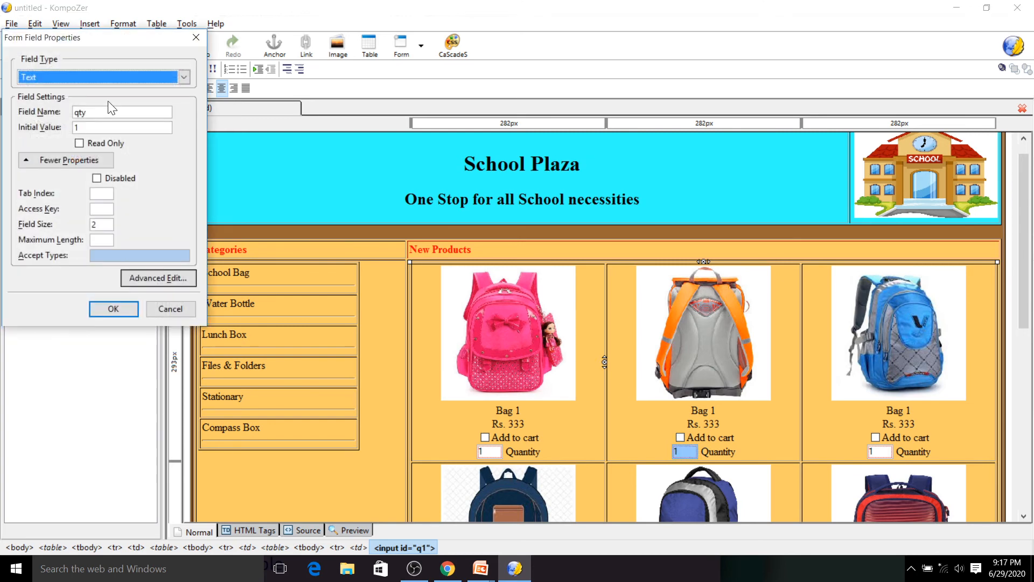
{"action": "left_click", "coordinate": [149, 277]}
{"action": "left_click", "coordinate": [167, 166]}
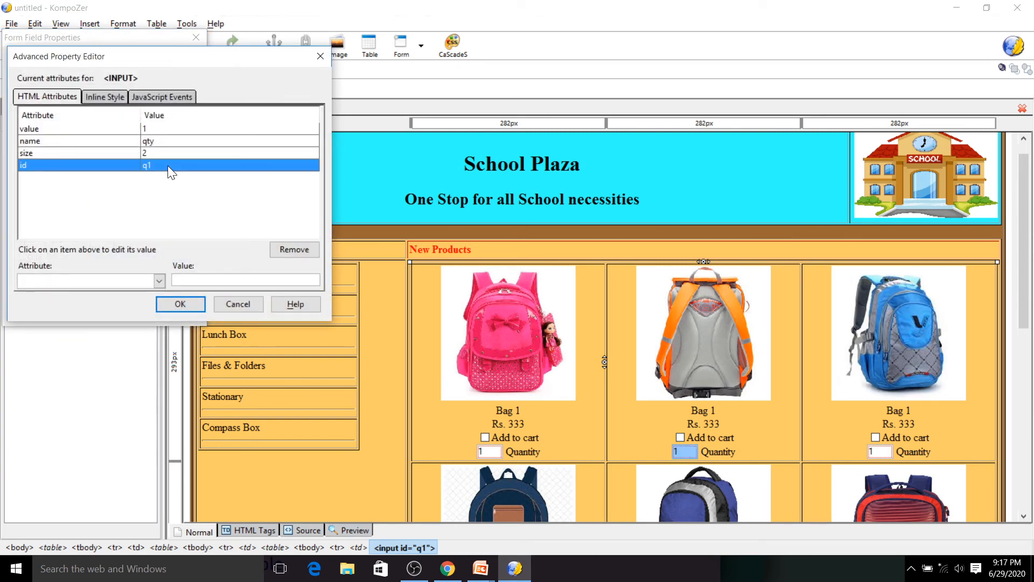
{"action": "left_click", "coordinate": [194, 280]}
{"action": "key", "text": "BackSpace"}
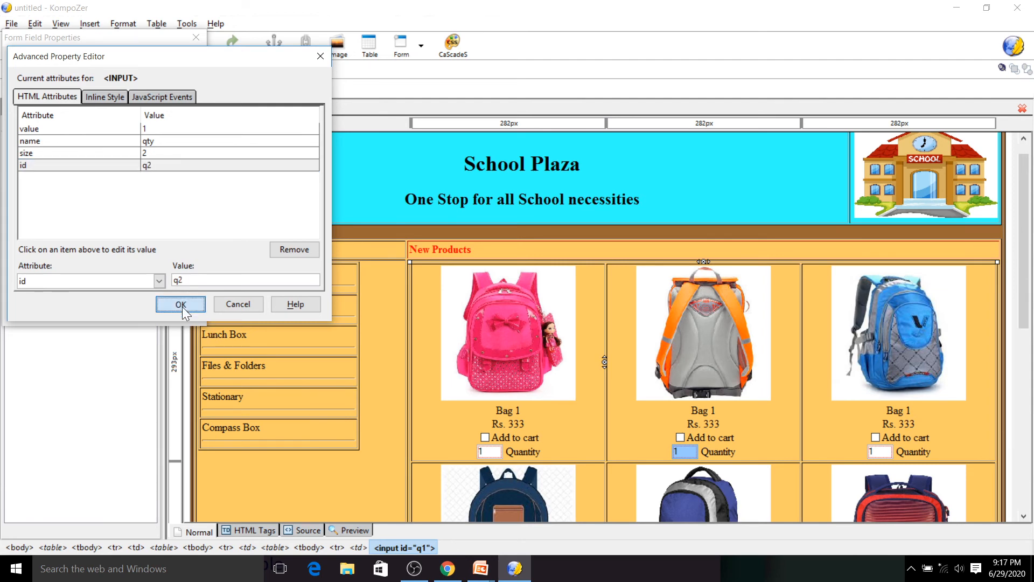
{"action": "left_click", "coordinate": [182, 305]}
{"action": "left_click", "coordinate": [105, 310]}
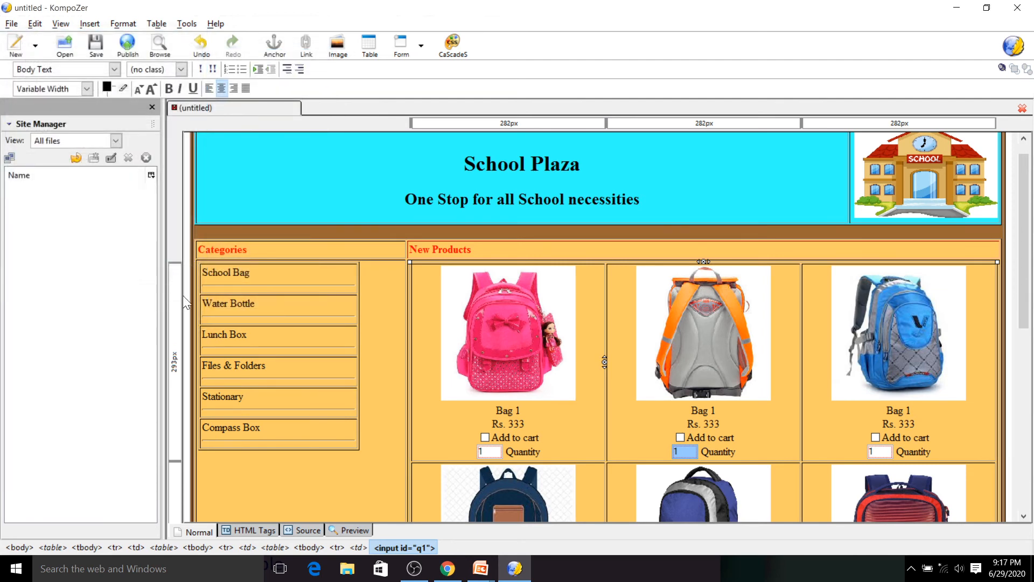
- Edit the id attribute of the third product's Add to cart check box through its form field advanced properties
{"action": "left_click", "coordinate": [876, 434]}
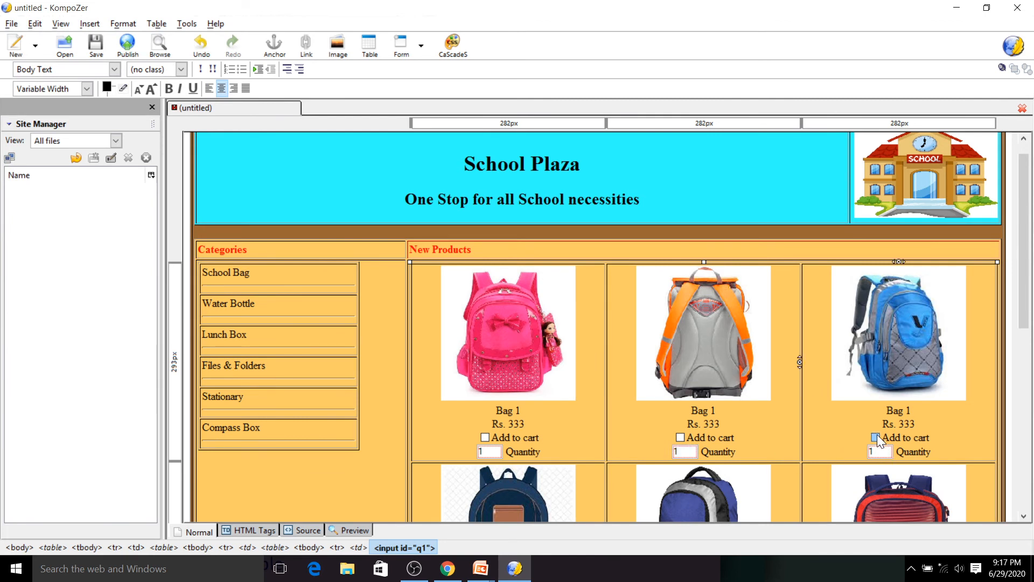
{"action": "left_click", "coordinate": [422, 48]}
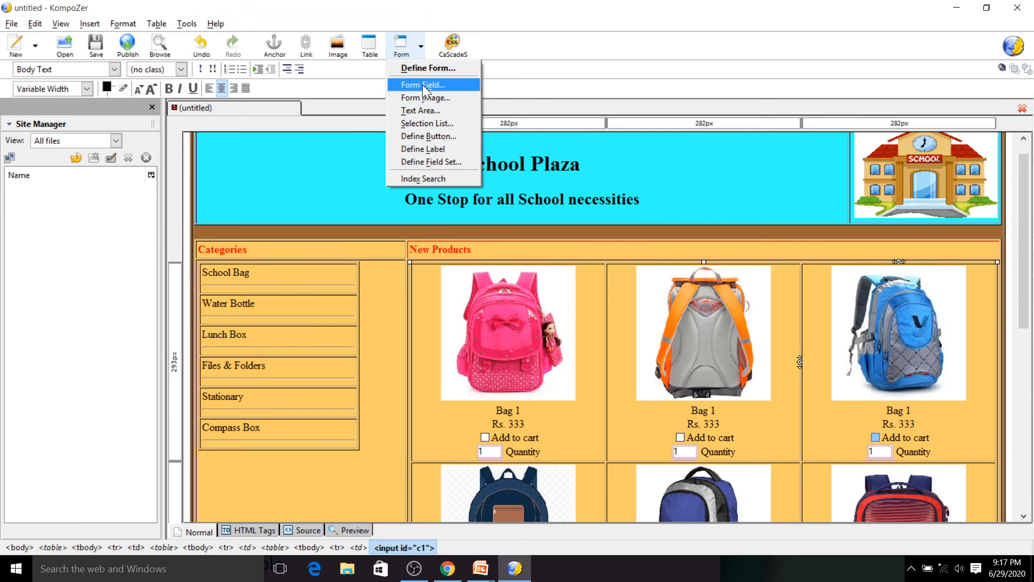
{"action": "left_click", "coordinate": [424, 85]}
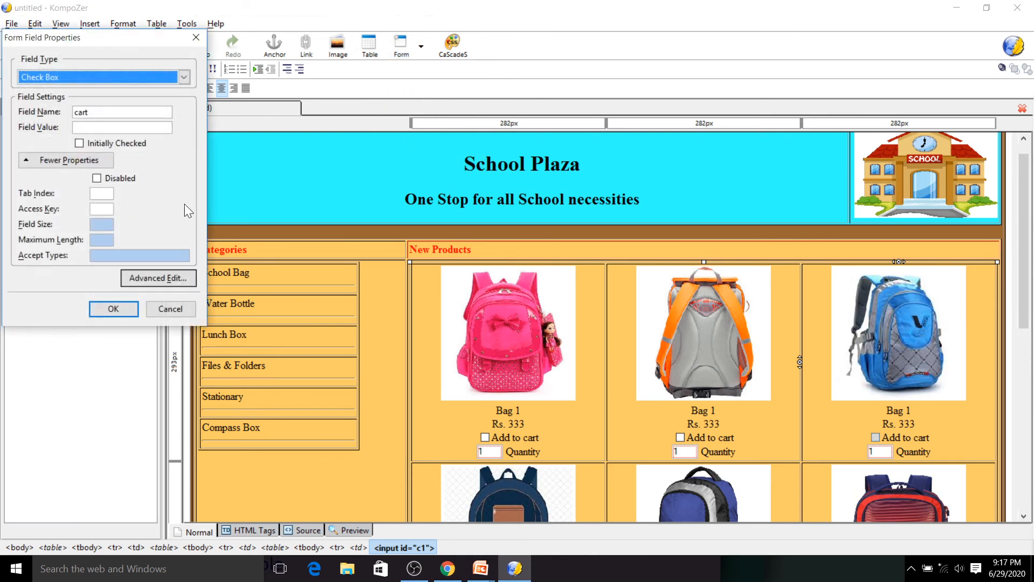
{"action": "left_click", "coordinate": [146, 276]}
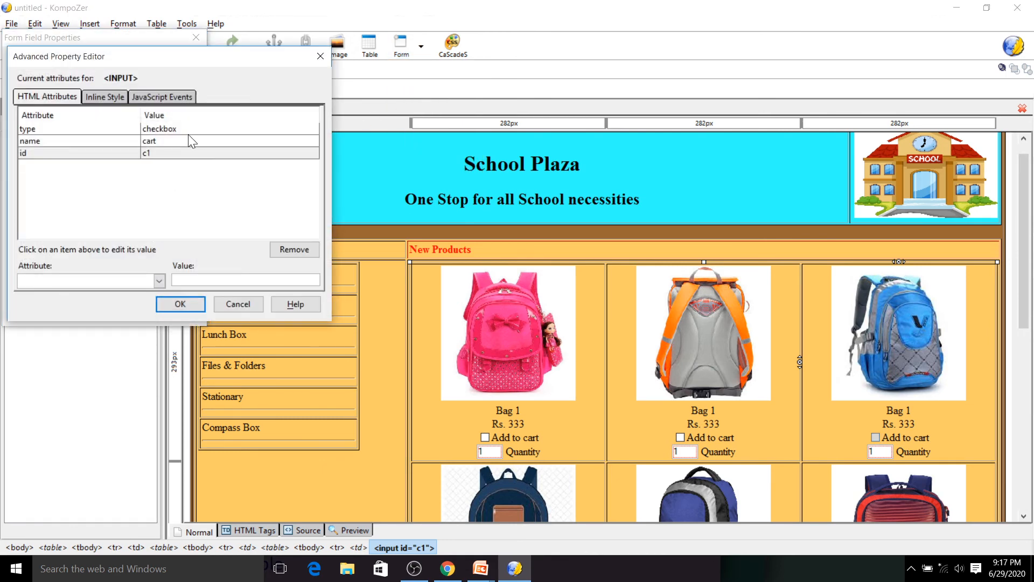
{"action": "left_click", "coordinate": [169, 155]}
{"action": "left_click", "coordinate": [176, 308]}
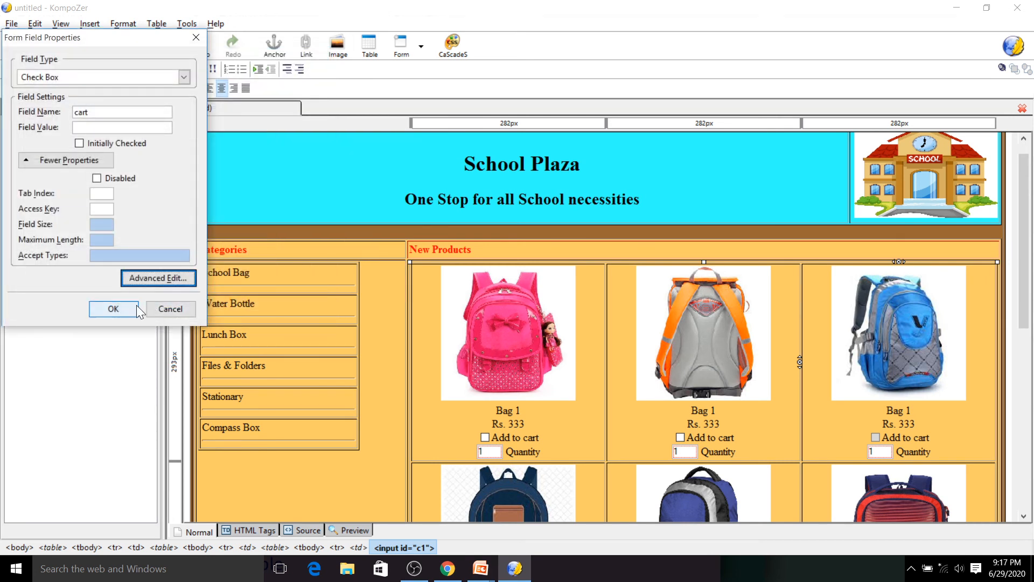
{"action": "left_click", "coordinate": [120, 304]}
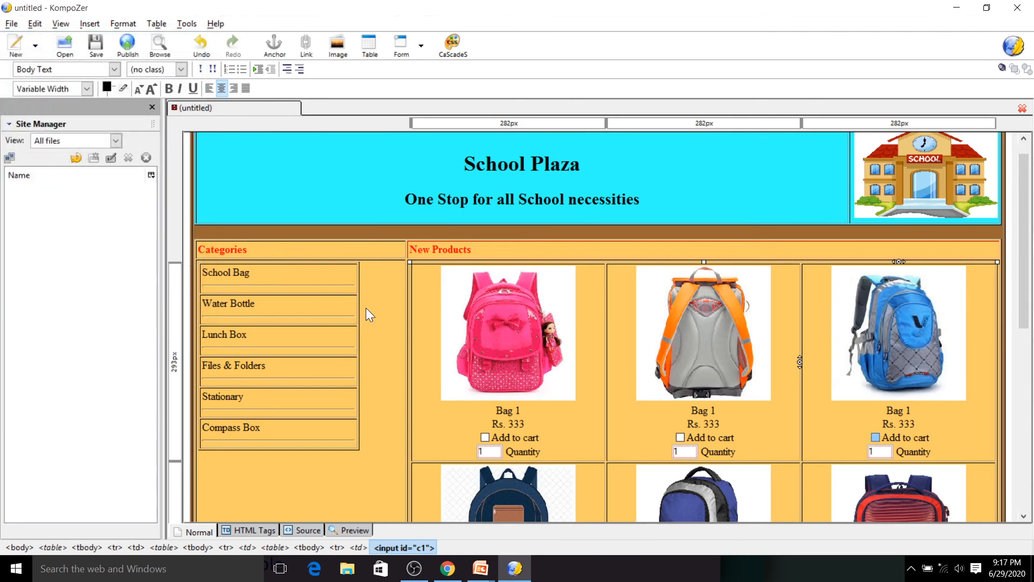
- Set the id of the third product's quantity field to q3
{"action": "double_click", "coordinate": [878, 452]}
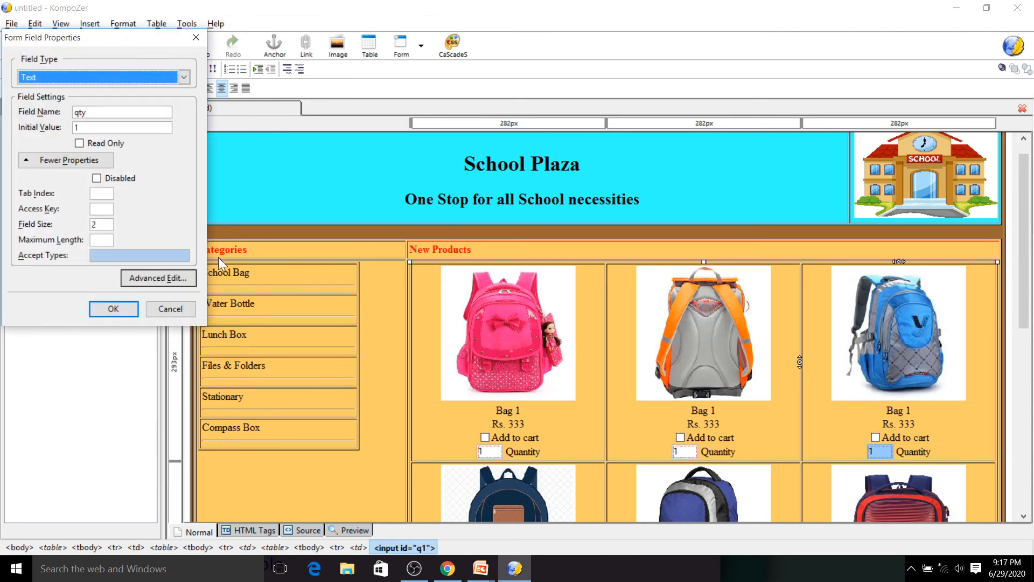
{"action": "left_click", "coordinate": [167, 276]}
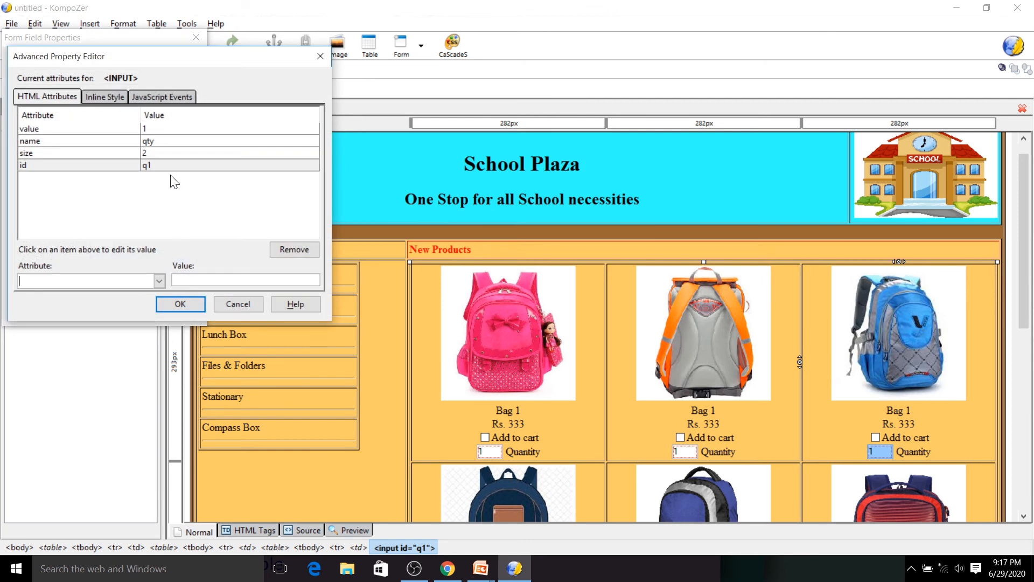
{"action": "left_click", "coordinate": [162, 169]}
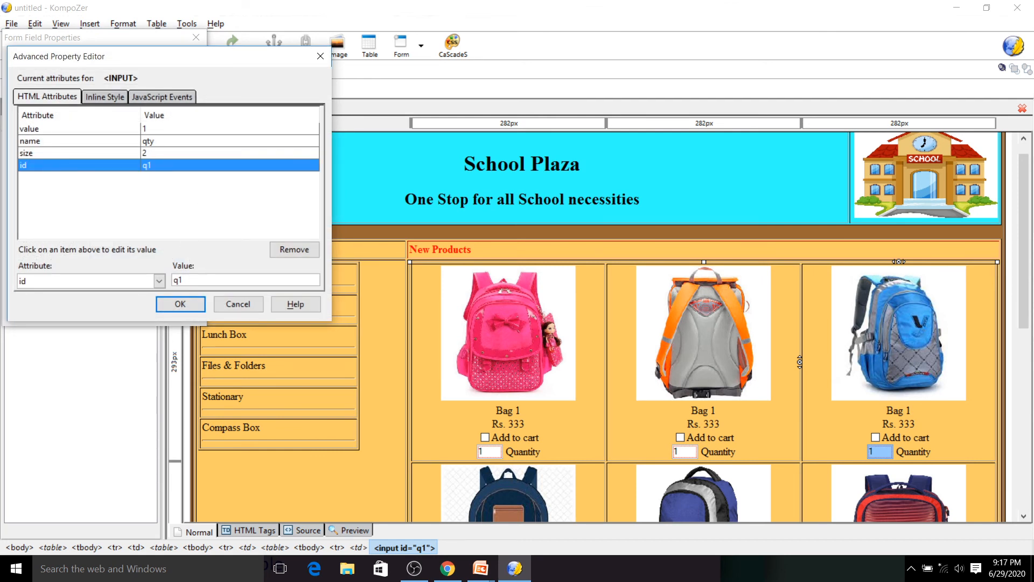
{"action": "left_click", "coordinate": [202, 280]}
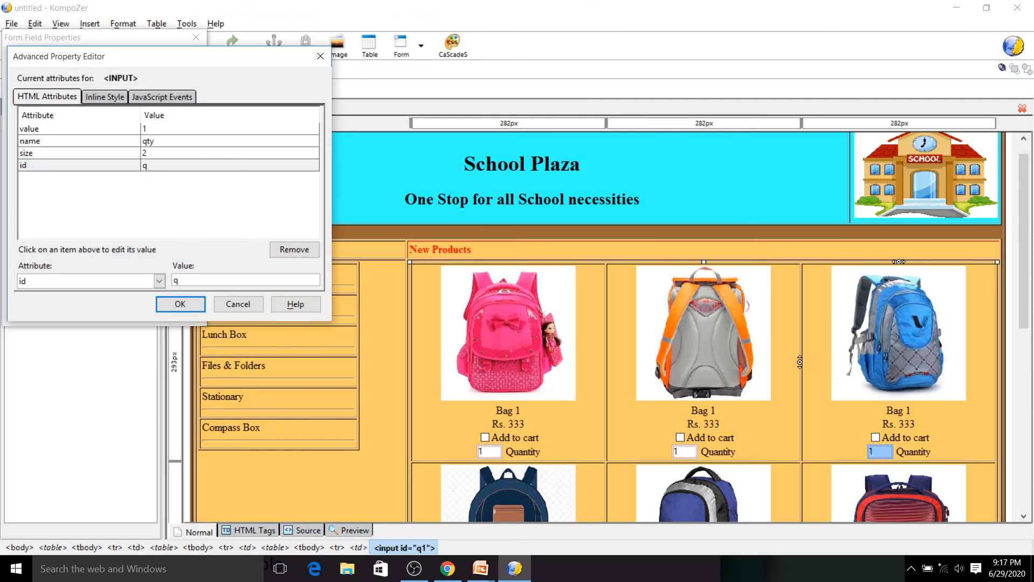
{"action": "left_click", "coordinate": [183, 303]}
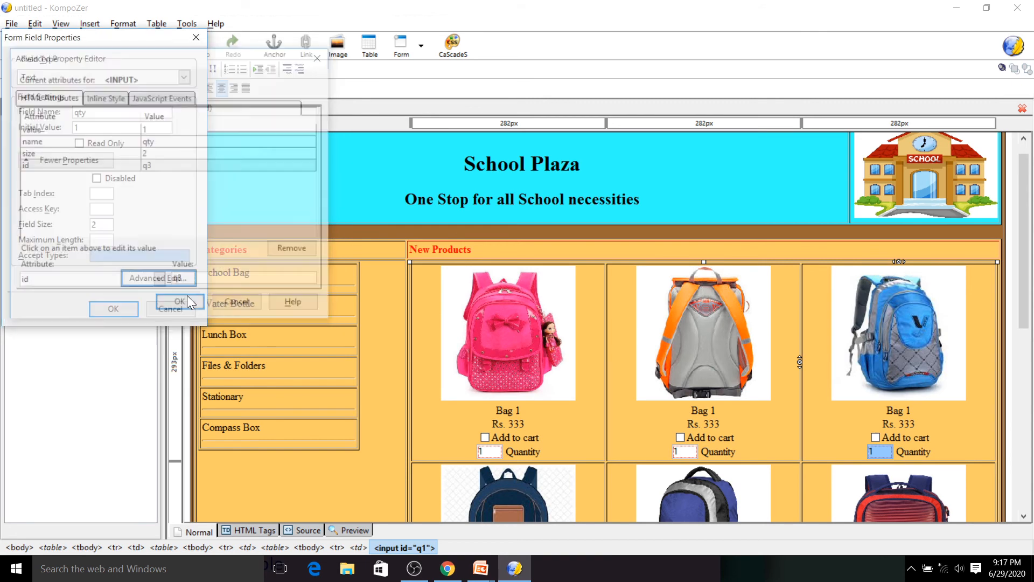
{"action": "left_click", "coordinate": [120, 306]}
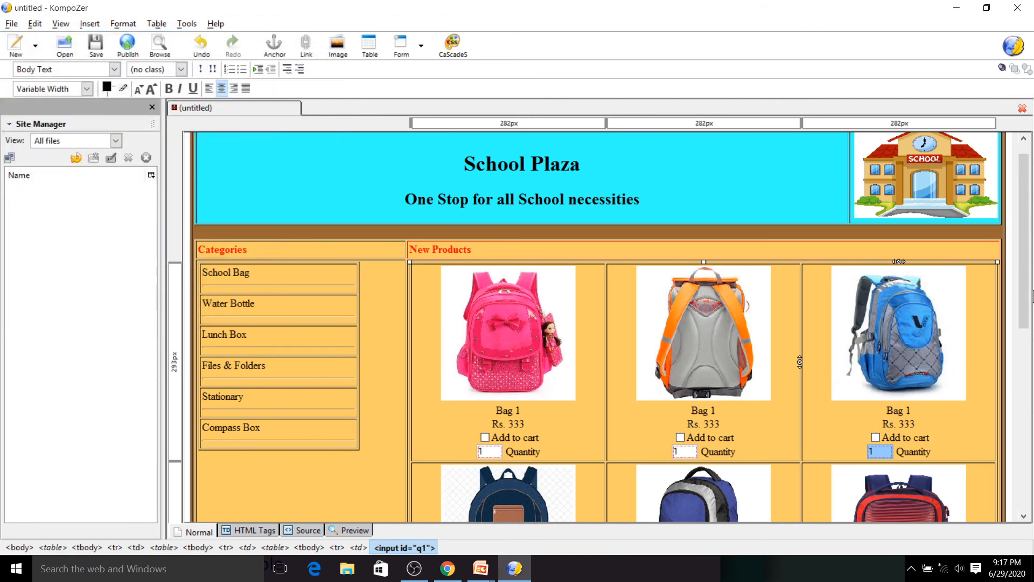
- Change the second product's caption to Bag 2 and its price to Rs. 444
{"action": "left_click_drag", "start_coordinate": [1029, 329], "coordinate": [1029, 386]}
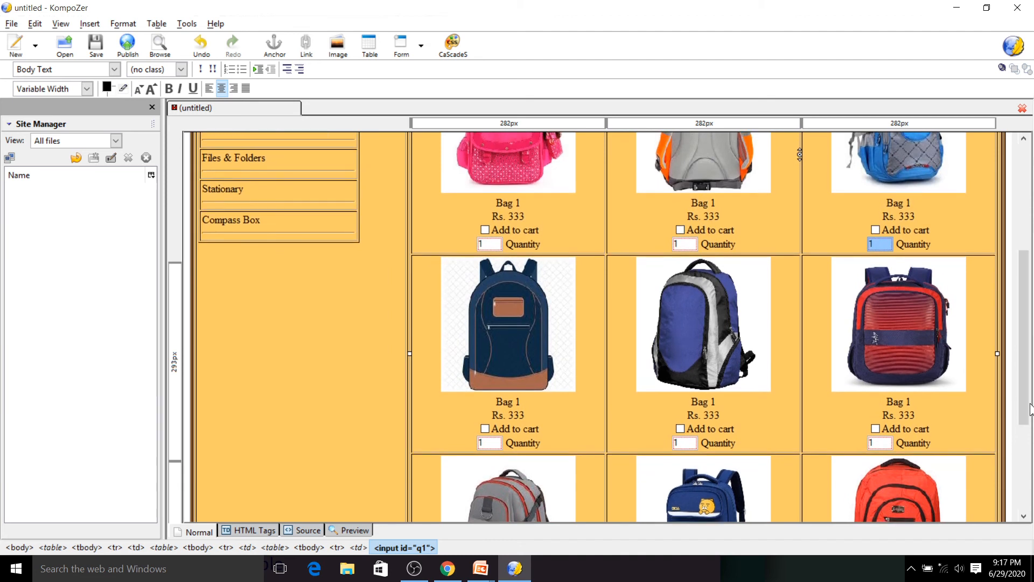
{"action": "left_click", "coordinate": [719, 210]}
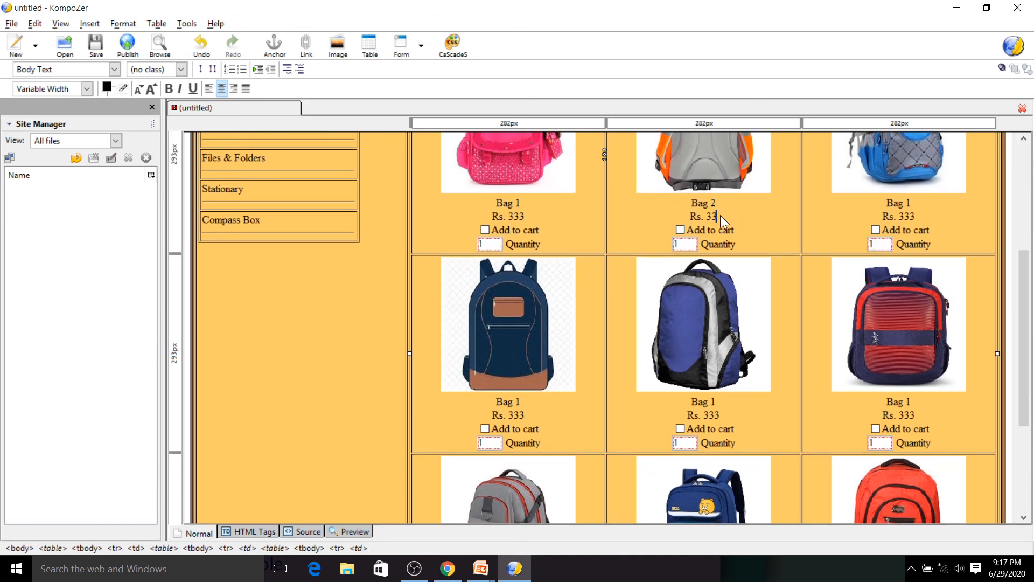
{"action": "type", "text": "444"}
- Change the third product's caption to Bag 3 and its price to Rs. 555
{"action": "left_click", "coordinate": [907, 203]}
{"action": "key", "text": "BackSpace"}
{"action": "key", "text": "Down"}
{"action": "key", "text": "BackSpace"}
{"action": "key", "text": "BackSpace"}
{"action": "key", "text": "BackSpace"}
{"action": "type", "text": "555"}
- Link the School Bag category text to the index page file in the School Plaza Website folder
{"action": "left_click_drag", "start_coordinate": [1026, 284], "coordinate": [1029, 178]}
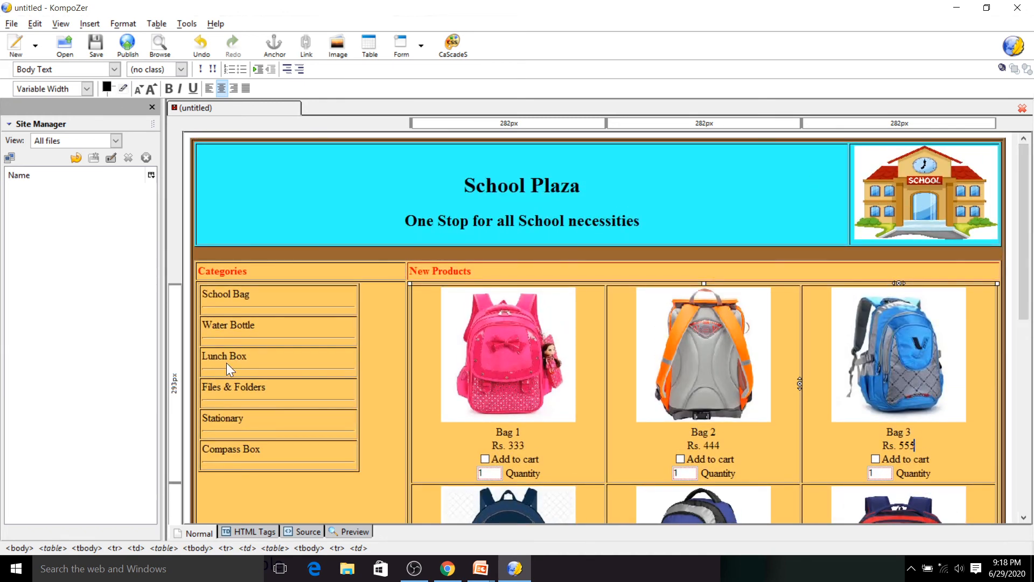
{"action": "left_click", "coordinate": [255, 295]}
{"action": "left_click_drag", "start_coordinate": [255, 295], "coordinate": [198, 295]}
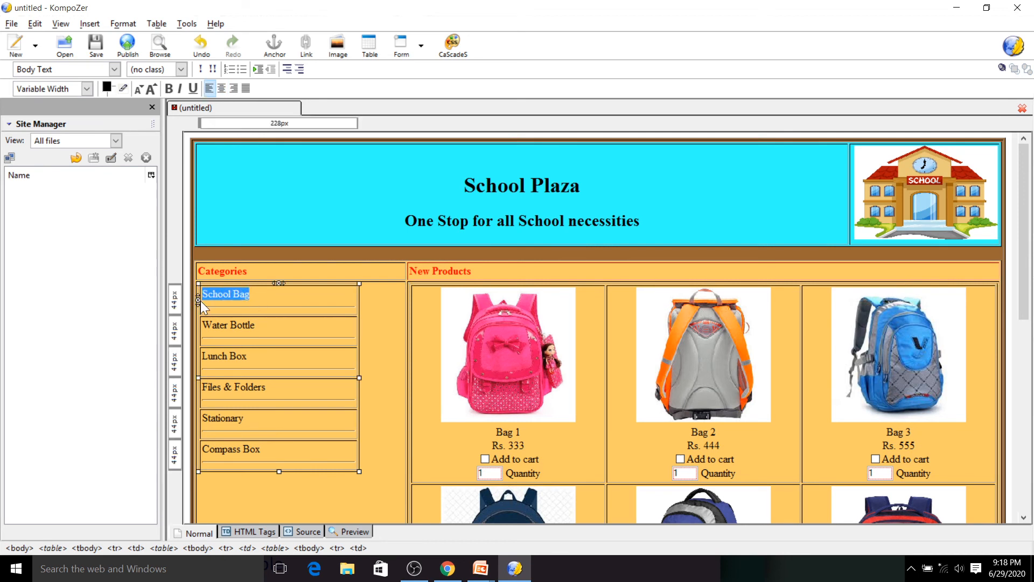
{"action": "left_click", "coordinate": [88, 23]}
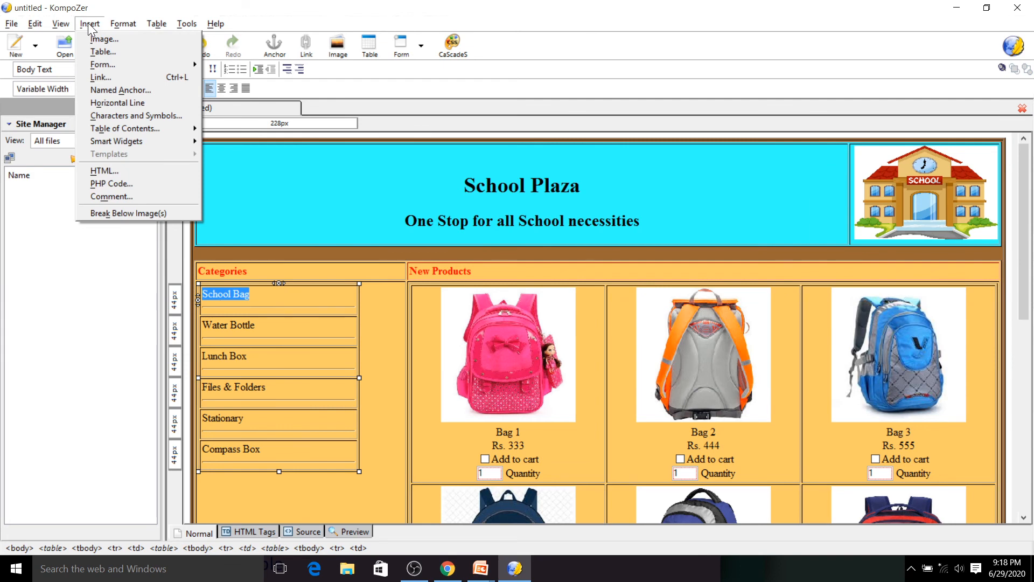
{"action": "left_click", "coordinate": [114, 77]}
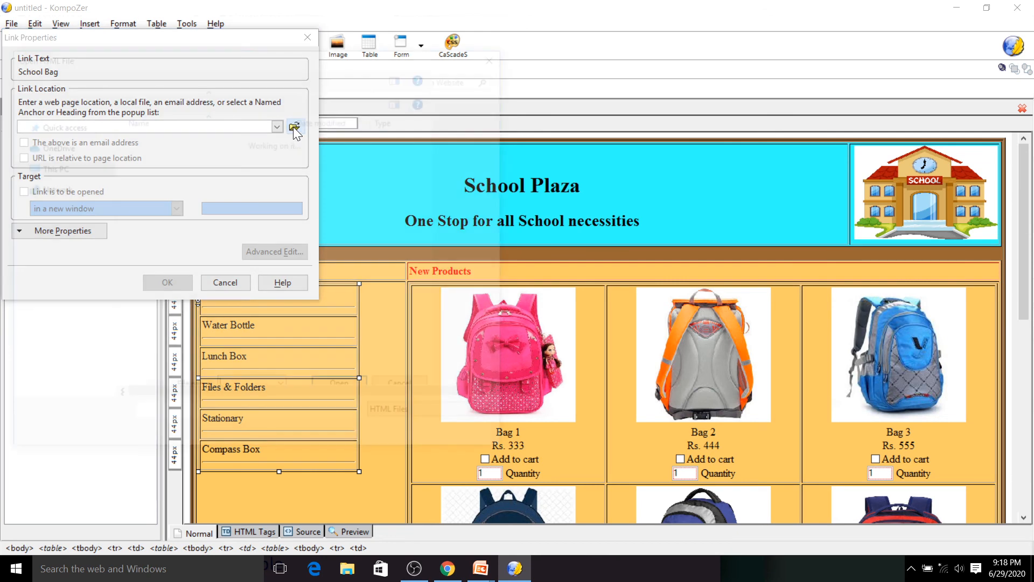
{"action": "left_click", "coordinate": [293, 127]}
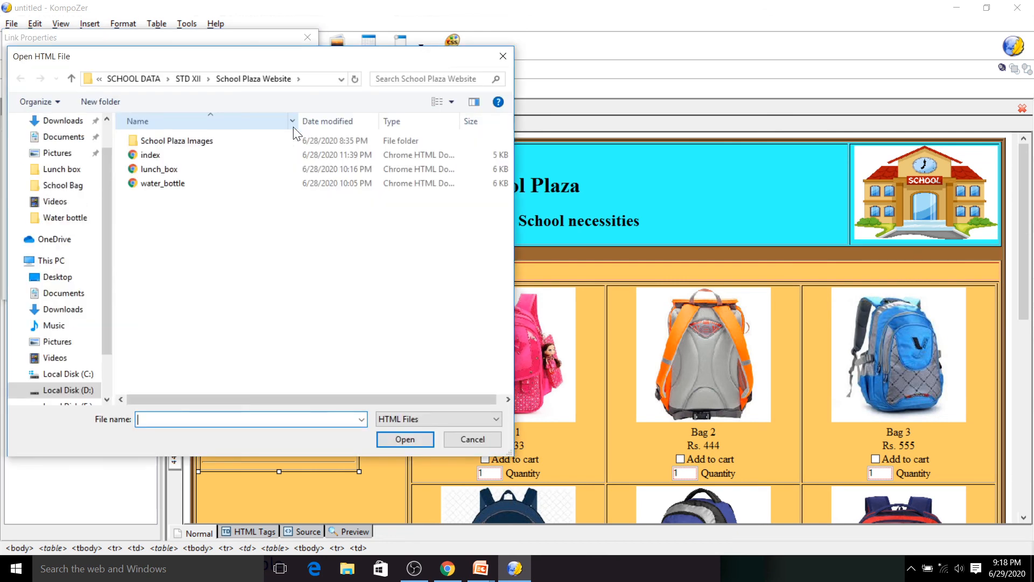
{"action": "left_click", "coordinate": [200, 155]}
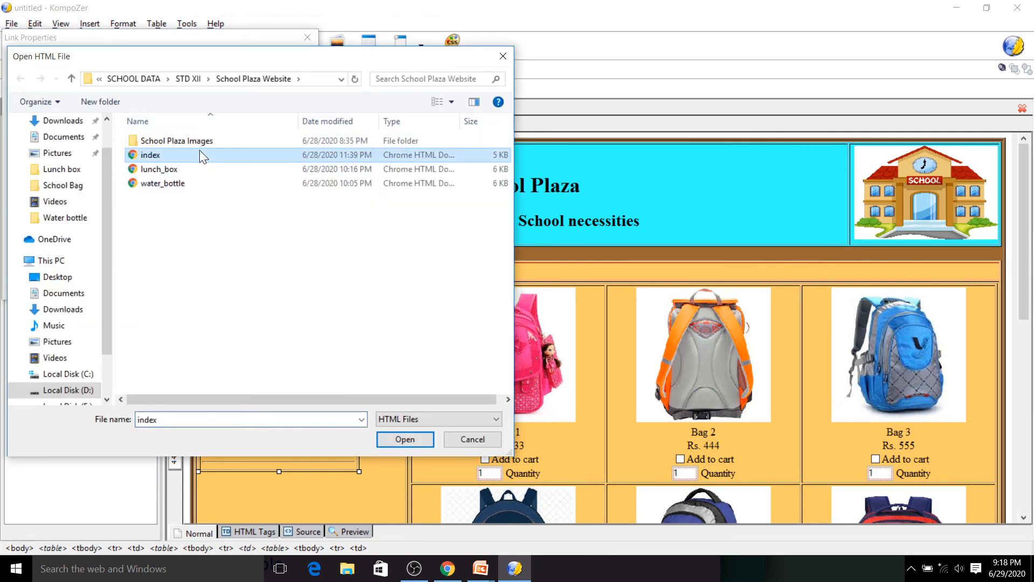
{"action": "left_click", "coordinate": [397, 434]}
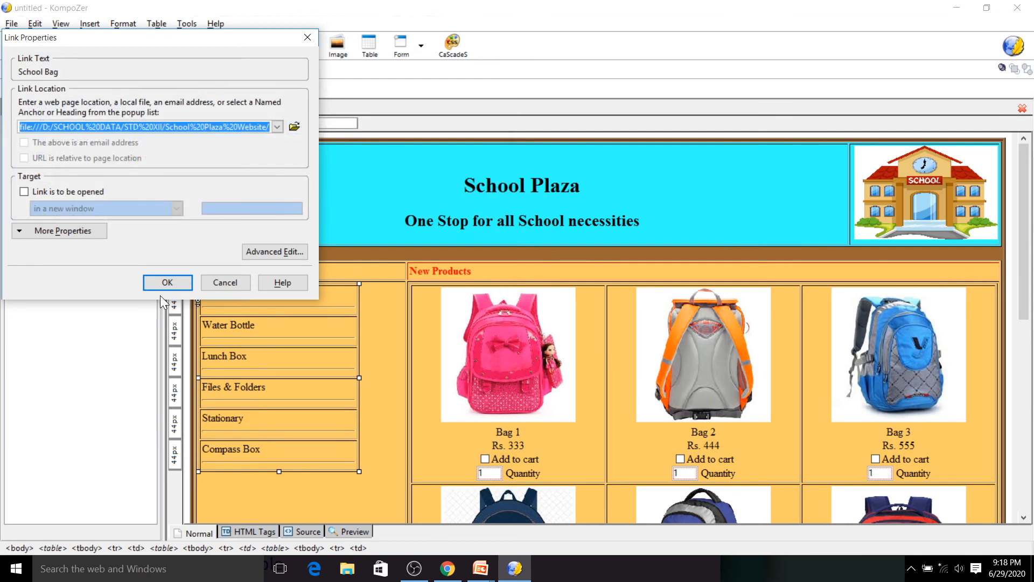
{"action": "left_click", "coordinate": [163, 289]}
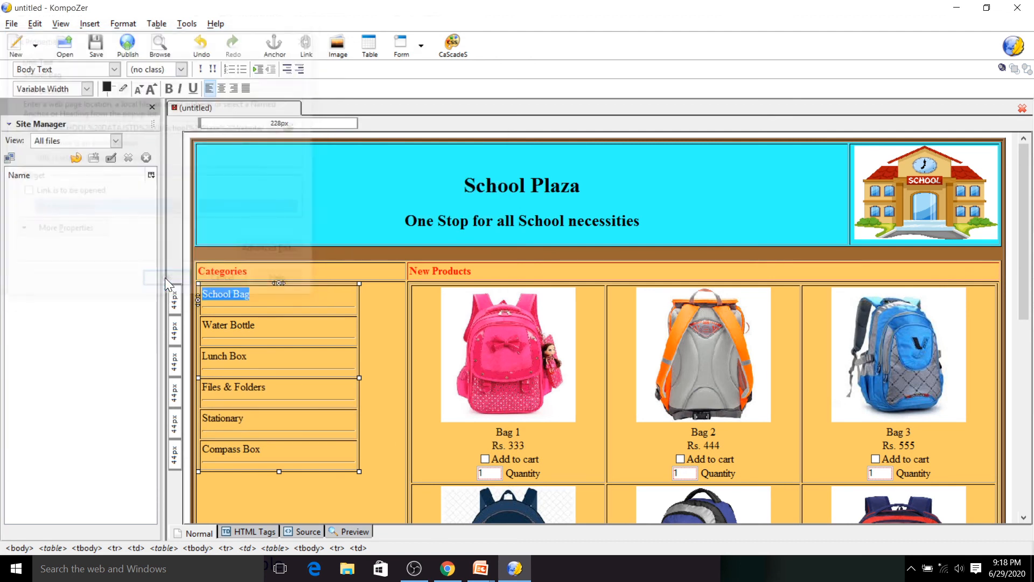
- Link the Water Bottle category text to the water_bottle page file
{"action": "left_click_drag", "start_coordinate": [261, 329], "coordinate": [199, 327]}
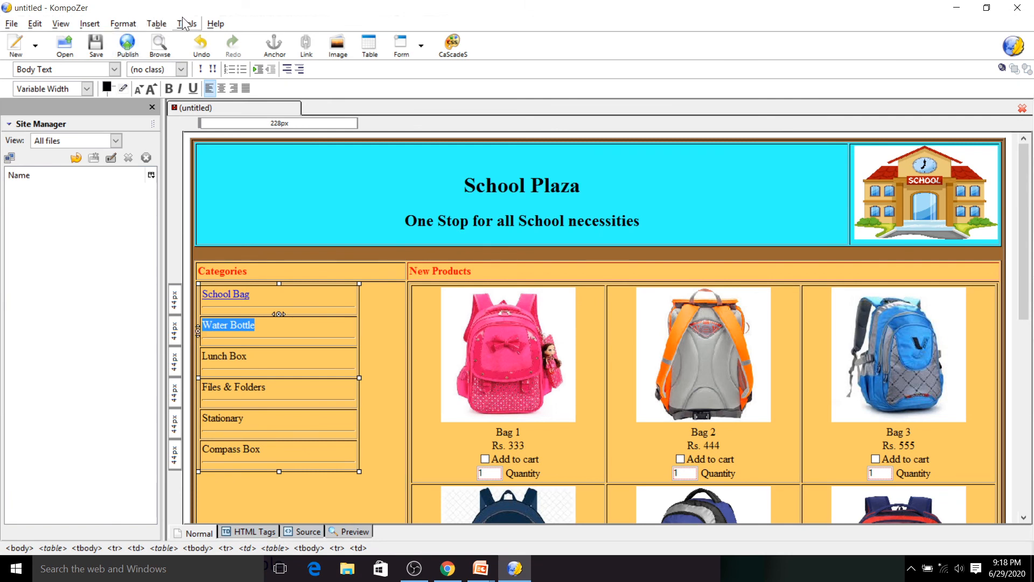
{"action": "left_click", "coordinate": [89, 23]}
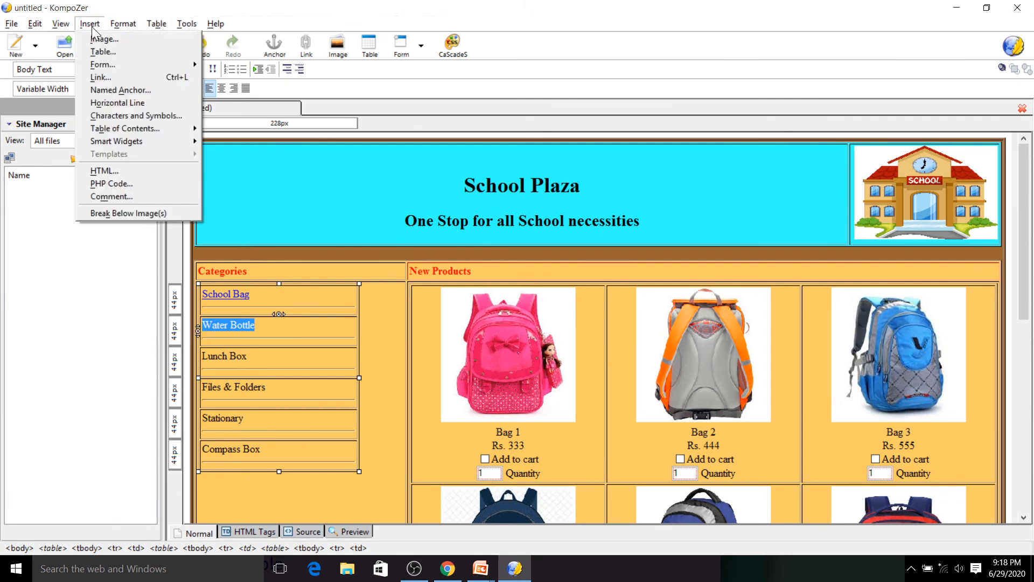
{"action": "left_click", "coordinate": [107, 77]}
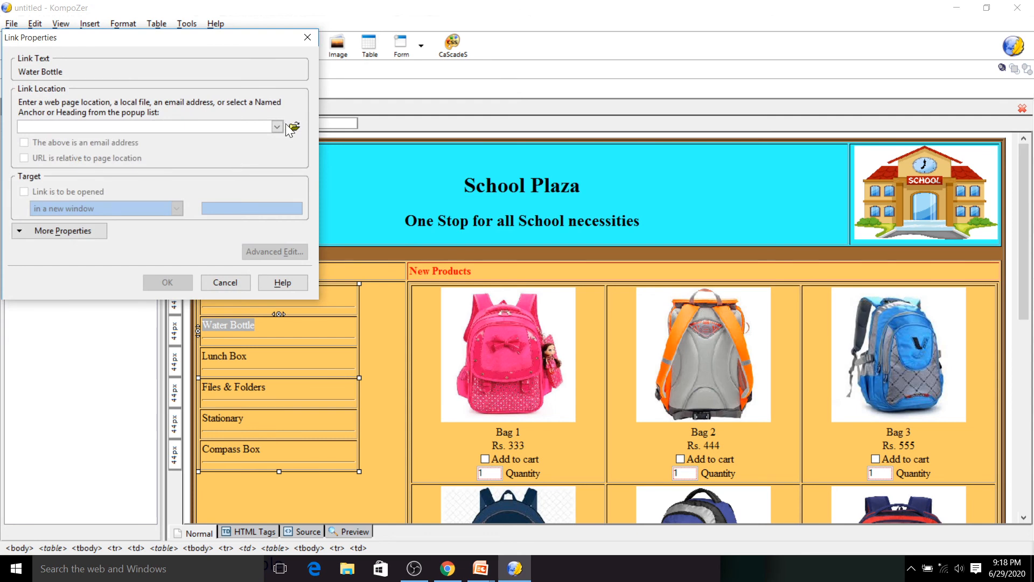
{"action": "left_click", "coordinate": [295, 127]}
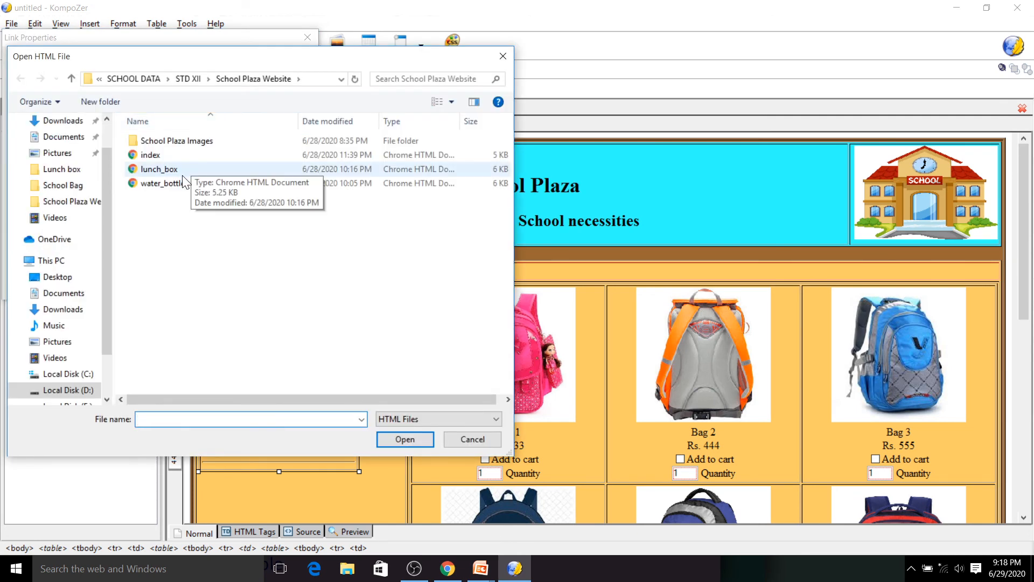
{"action": "left_click", "coordinate": [177, 185]}
{"action": "left_click", "coordinate": [397, 439]}
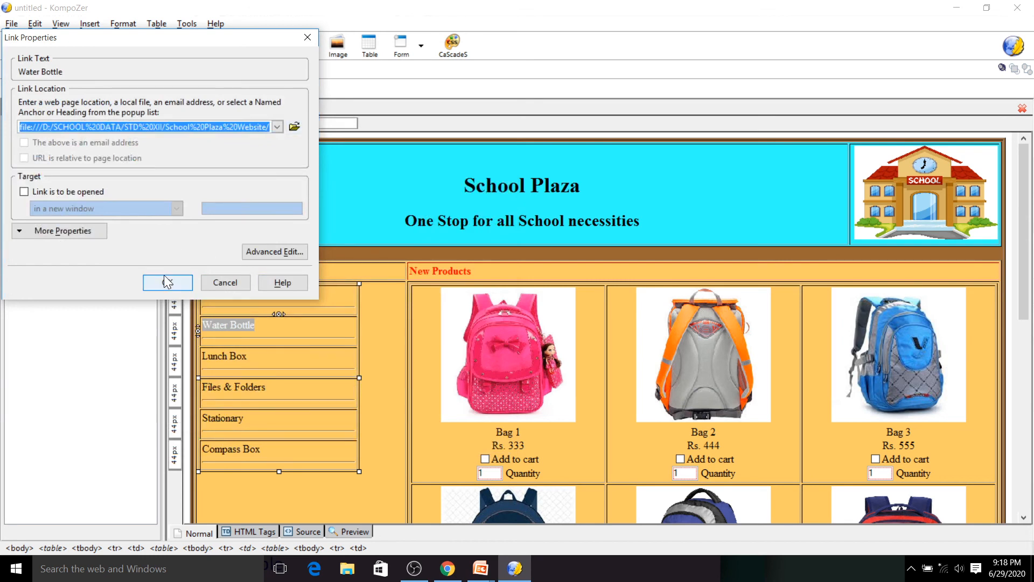
{"action": "left_click", "coordinate": [167, 282]}
- Link the Lunch Box category text to the lunch_box page file
{"action": "left_click_drag", "start_coordinate": [252, 361], "coordinate": [199, 362]}
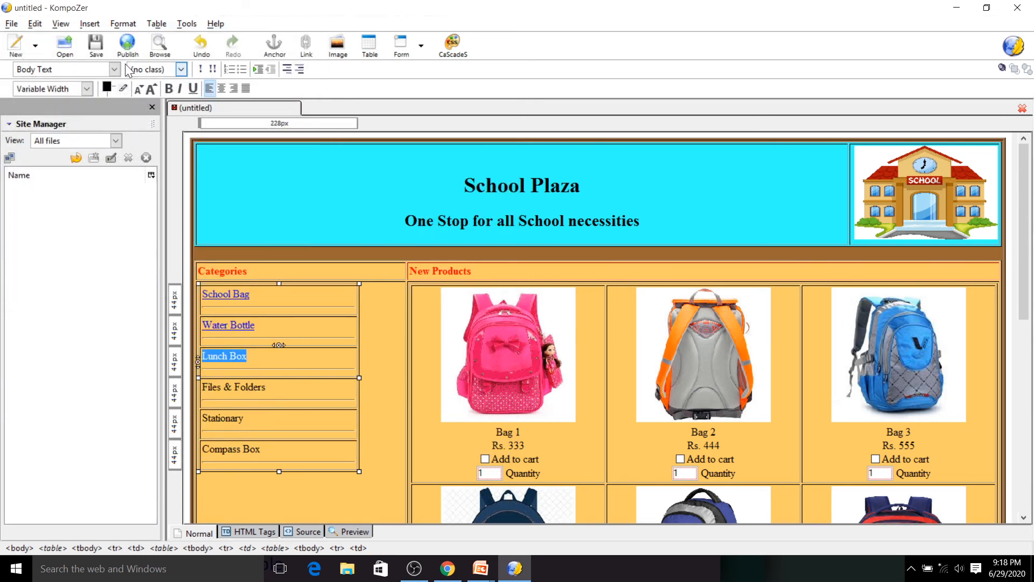
{"action": "left_click", "coordinate": [89, 23]}
{"action": "left_click", "coordinate": [116, 76]}
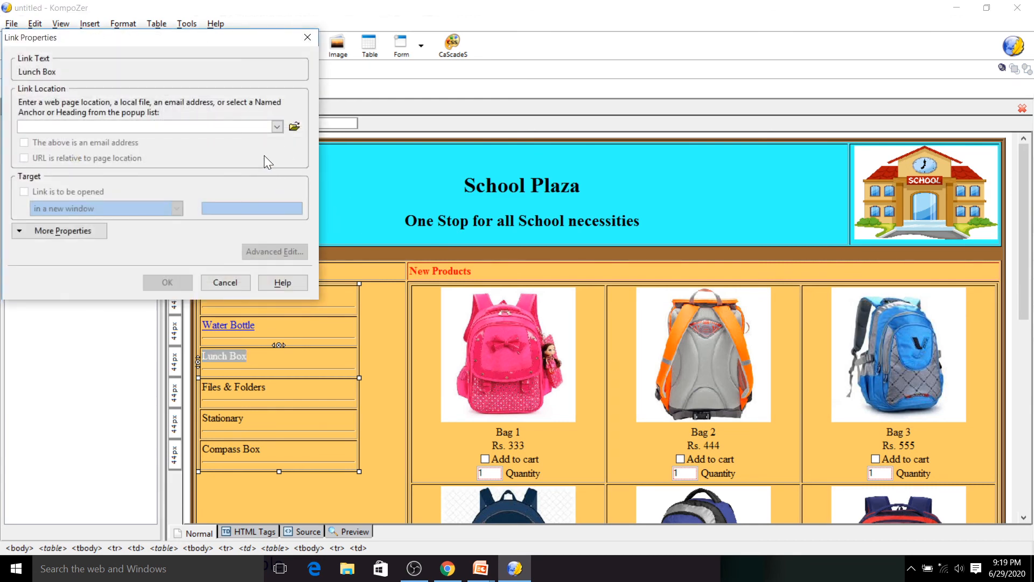
{"action": "left_click", "coordinate": [294, 128]}
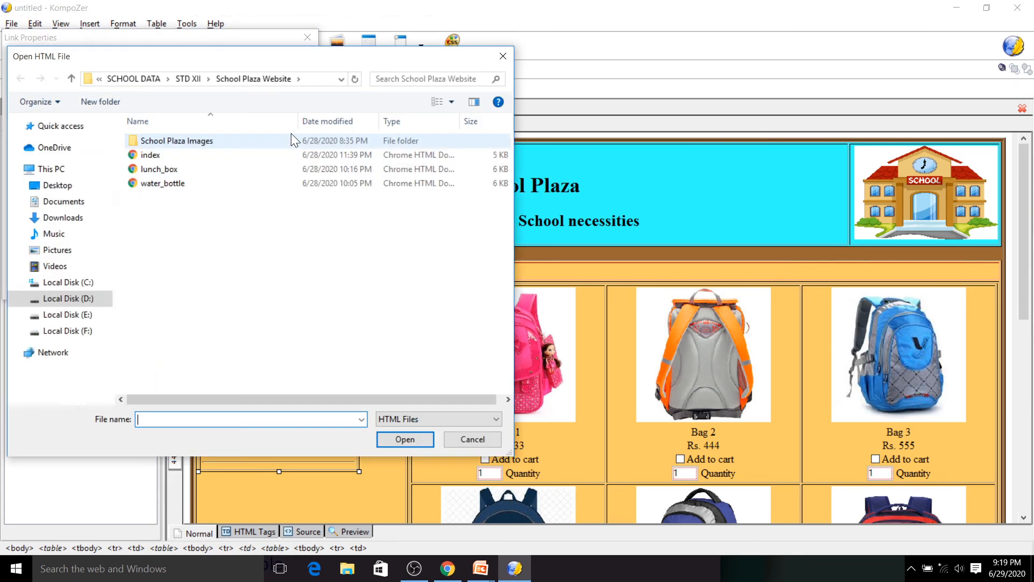
{"action": "left_click", "coordinate": [225, 172]}
{"action": "double_click", "coordinate": [222, 168]}
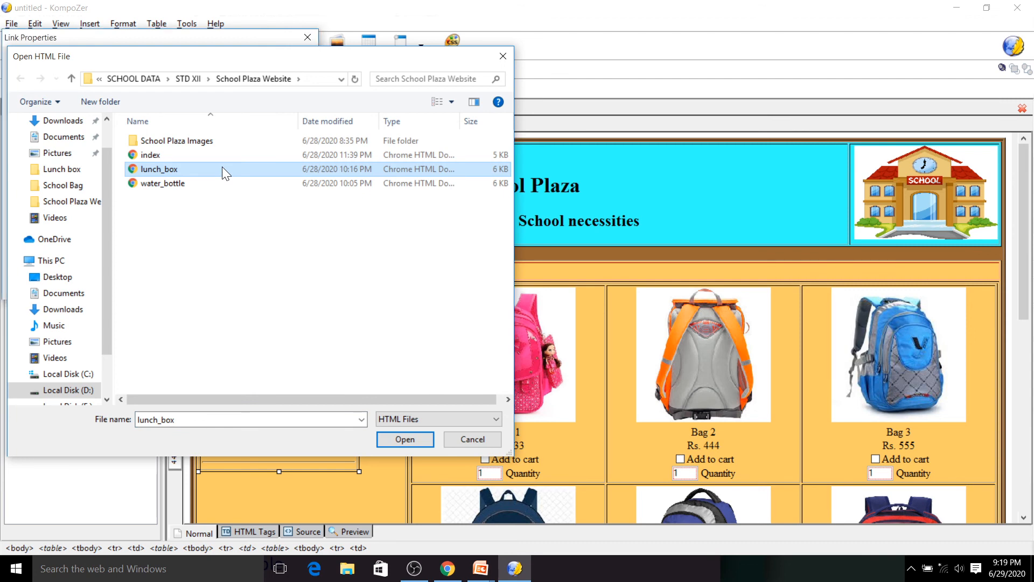
{"action": "key", "text": "Return"}
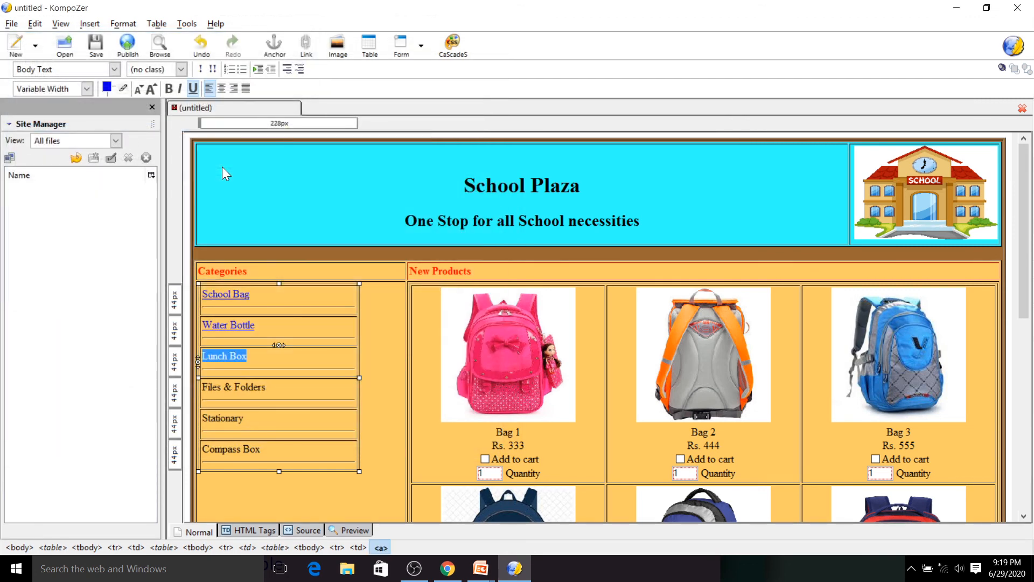
- Save the page with the title School Plaza as index in the Desktop's Website - School Plaza folder
{"action": "left_click", "coordinate": [96, 44]}
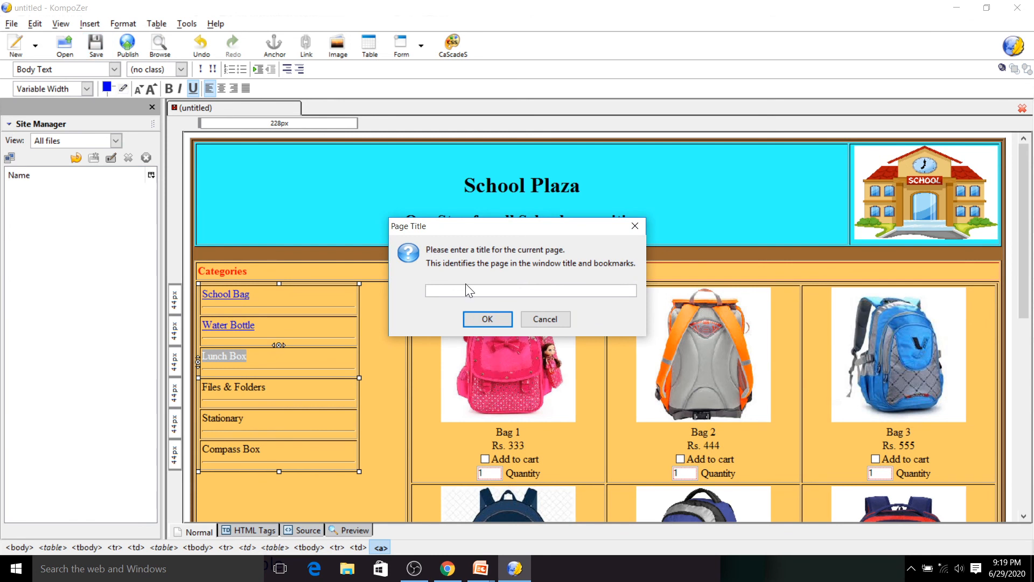
{"action": "type", "text": "School Plaza"}
{"action": "left_click", "coordinate": [476, 315]}
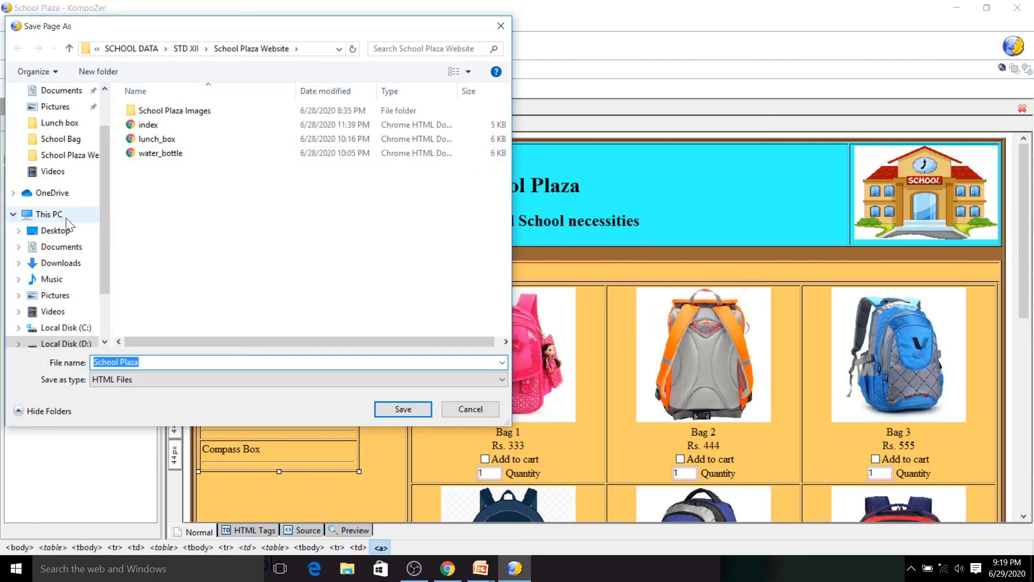
{"action": "left_click", "coordinate": [61, 230]}
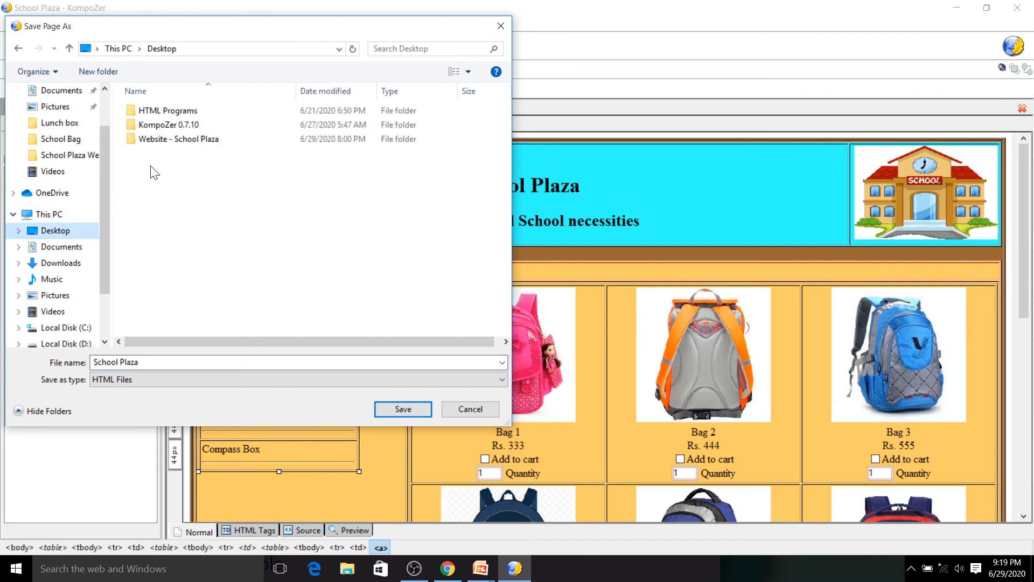
{"action": "double_click", "coordinate": [168, 139]}
{"action": "left_click", "coordinate": [139, 362]}
{"action": "type", "text": "index"}
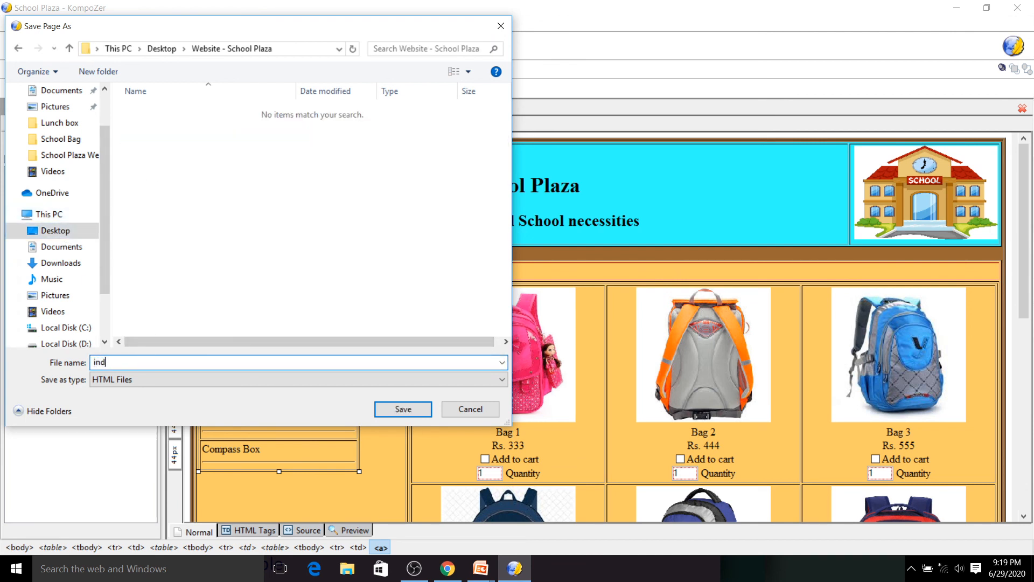
{"action": "left_click", "coordinate": [406, 409]}
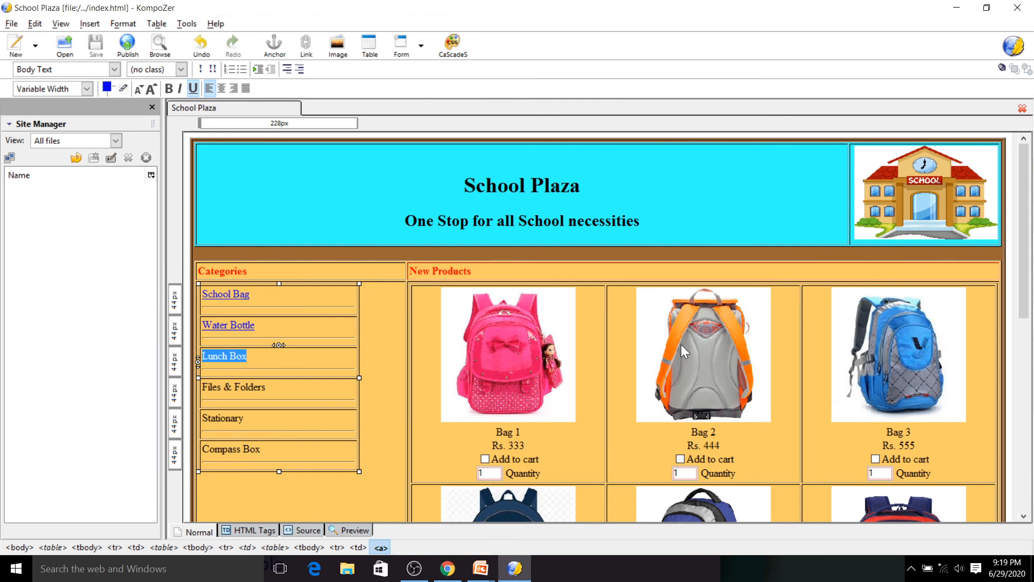
{"action": "left_click", "coordinate": [953, 8]}
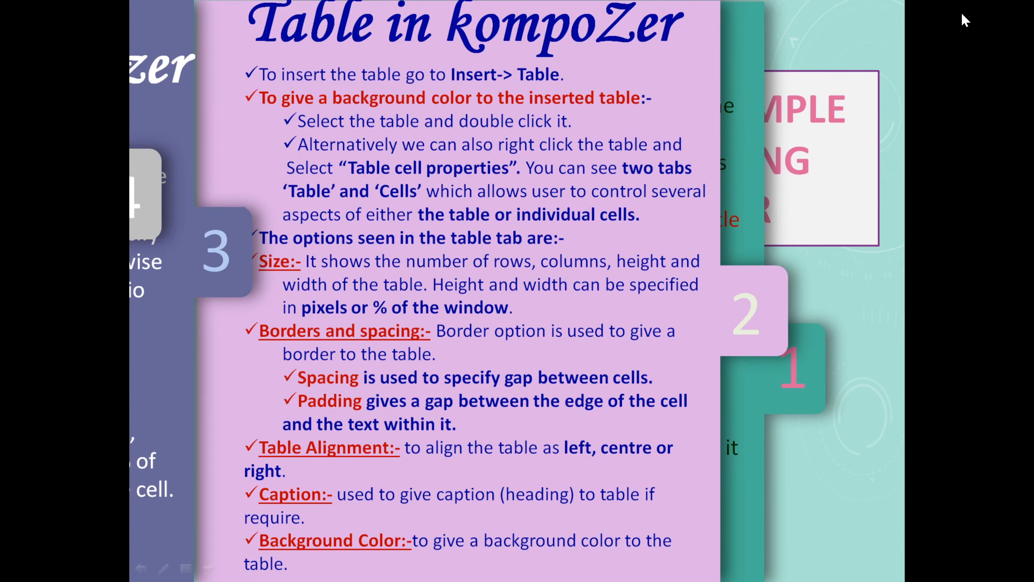
{"action": "left_click", "coordinate": [962, 15]}
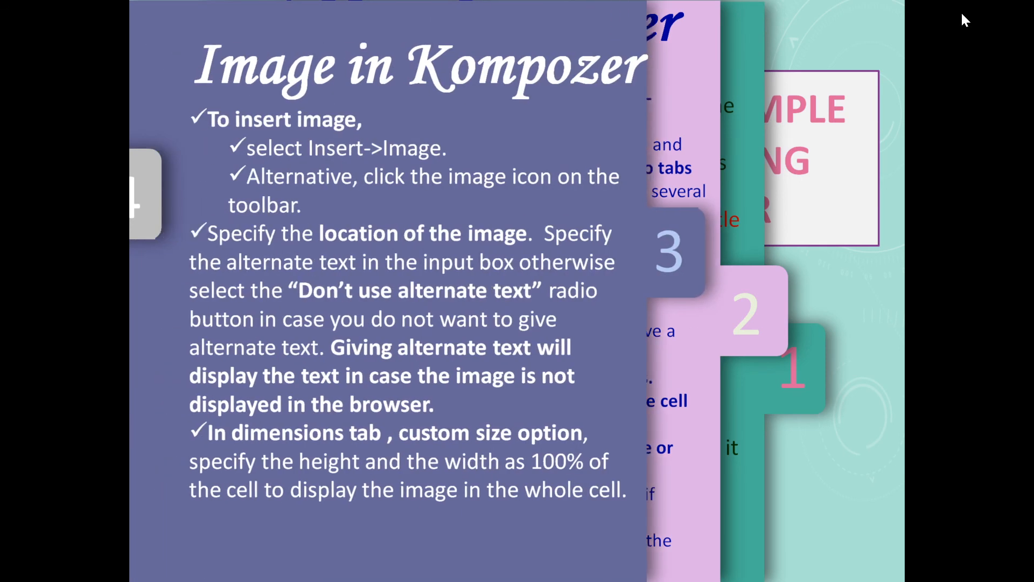
{"action": "left_click", "coordinate": [962, 14]}
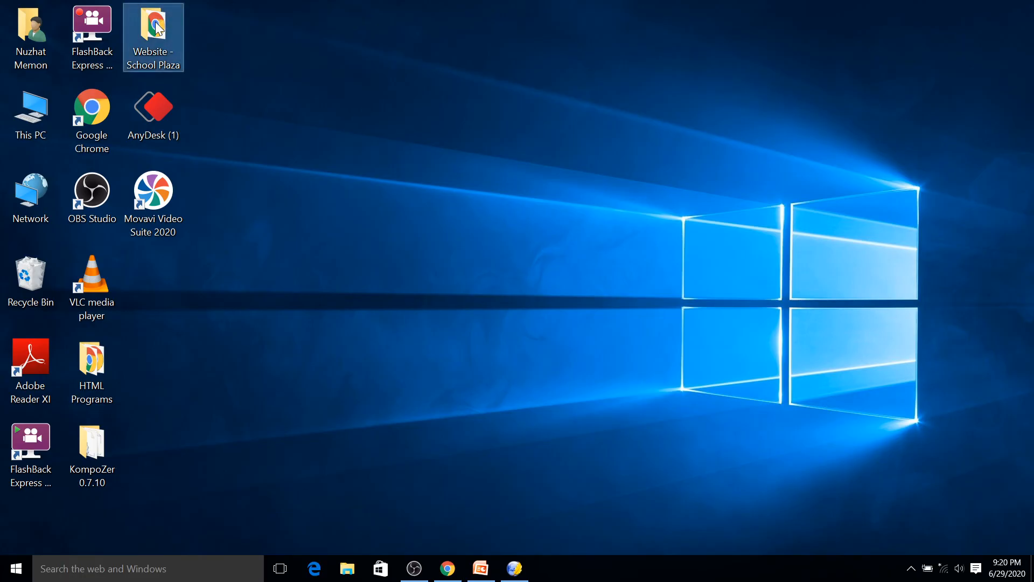
- Open the Website - School Plaza folder and make two copies of the index file
{"action": "double_click", "coordinate": [155, 22]}
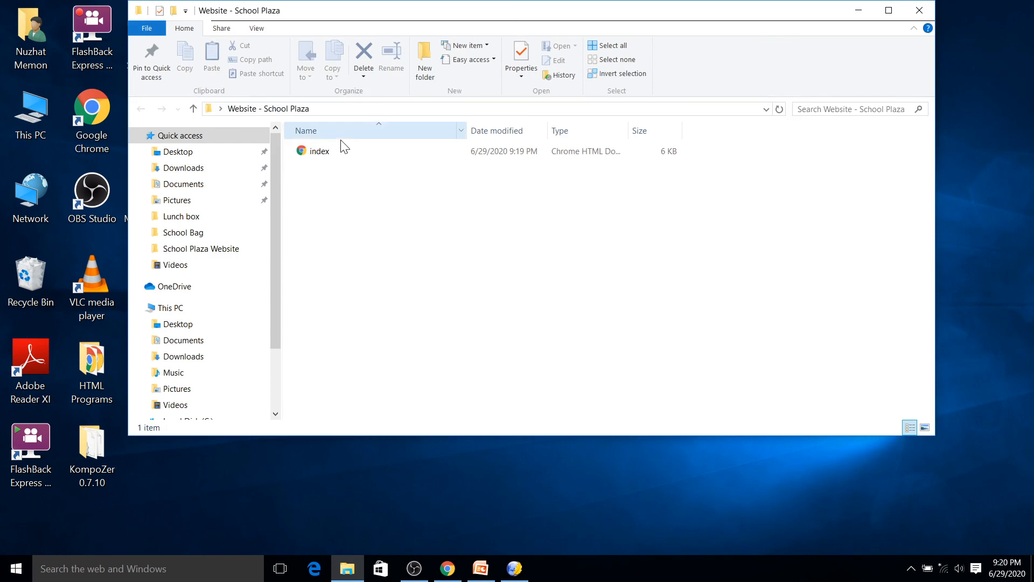
{"action": "left_click", "coordinate": [328, 154]}
{"action": "key", "text": "ctrl+c"}
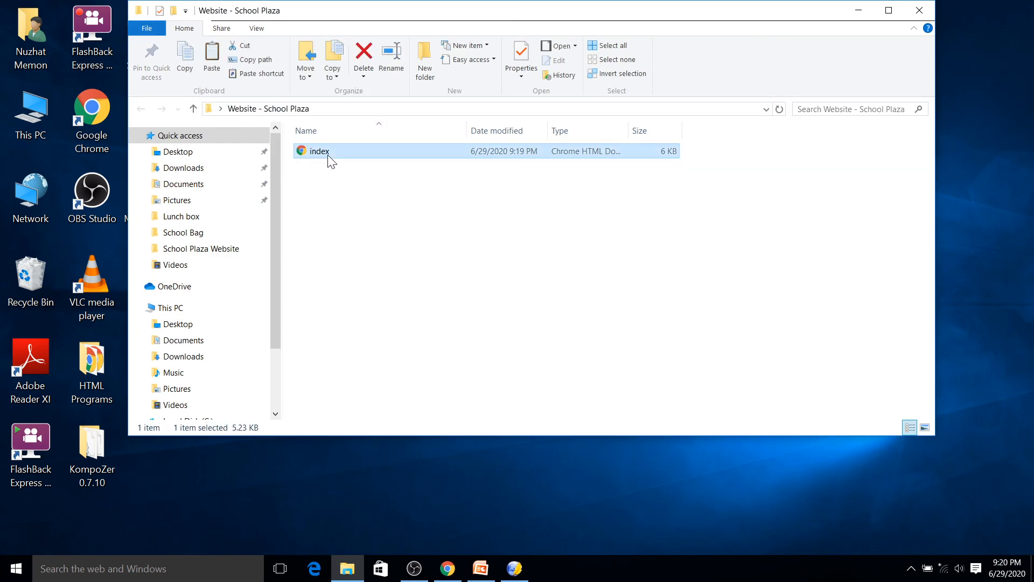
{"action": "key", "text": "ctrl+v"}
{"action": "key", "text": "ctrl+v"}
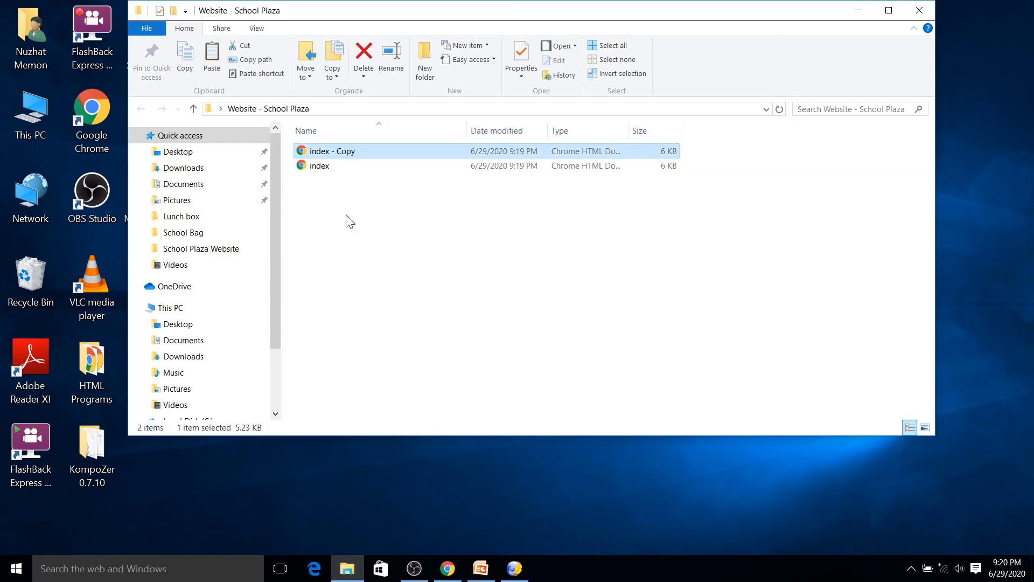
- Rename the first copy of index as water bottle
{"action": "left_click", "coordinate": [344, 150]}
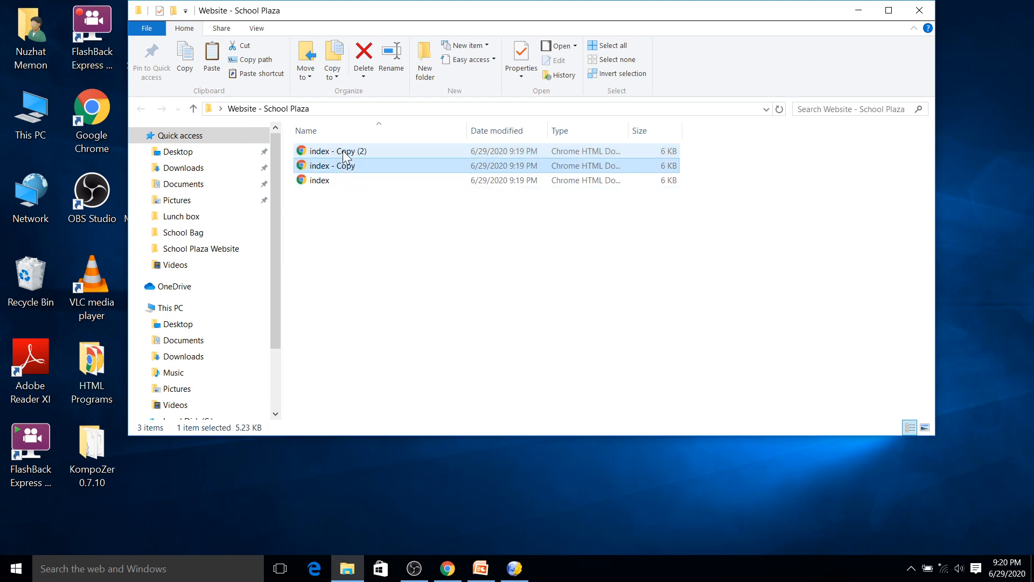
{"action": "key", "text": "F2"}
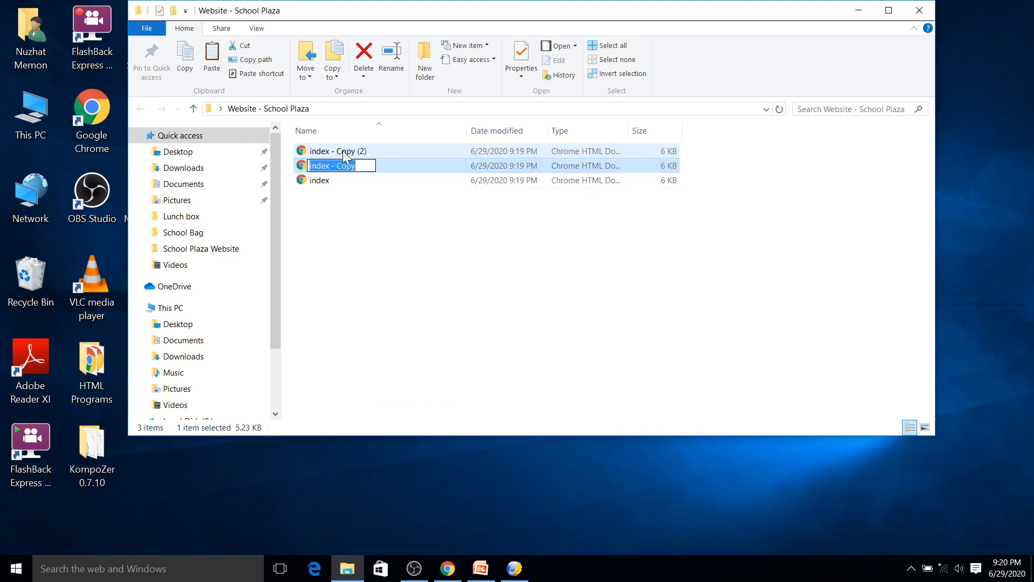
{"action": "type", "text": "wate"}
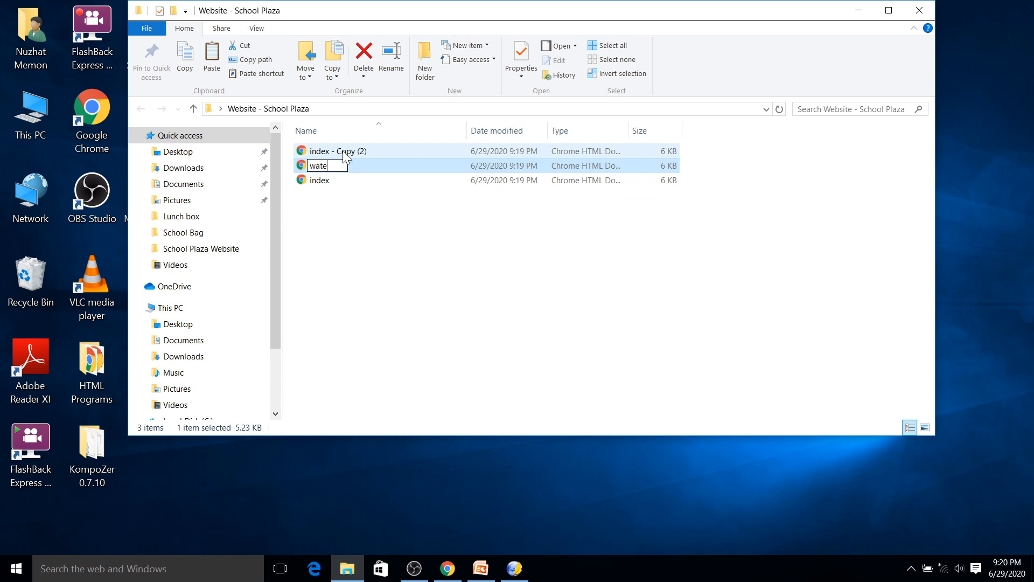
{"action": "type", "text": "r bottle"}
{"action": "left_click", "coordinate": [349, 153]}
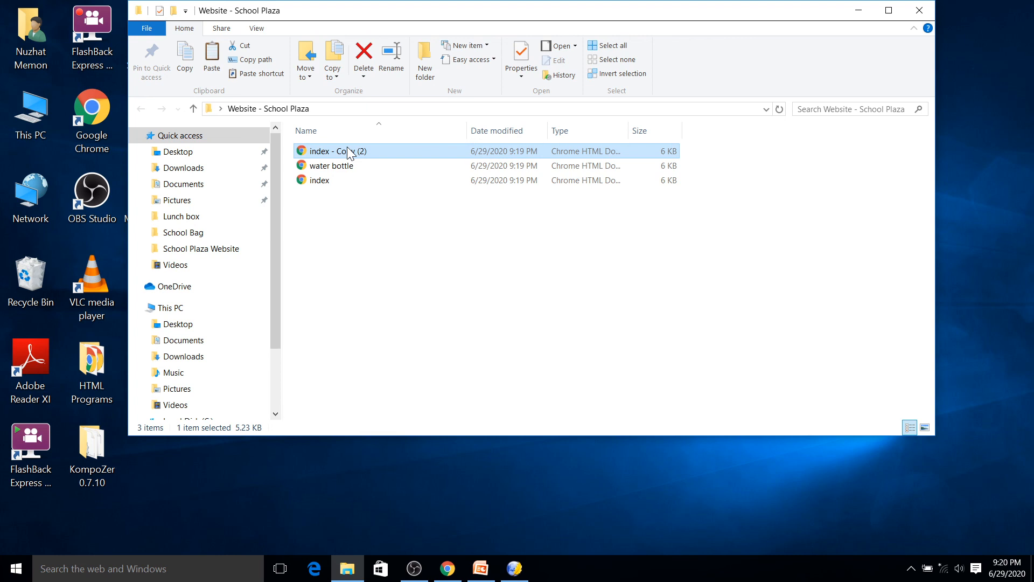
- Rename the second copy of index as lunch box
{"action": "left_click", "coordinate": [349, 153]}
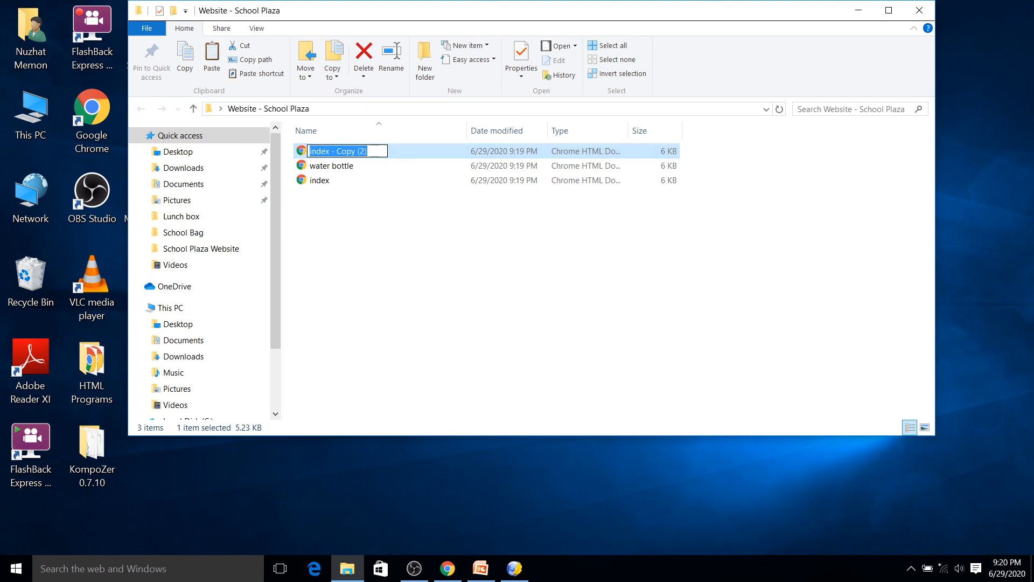
{"action": "type", "text": "lunch box"}
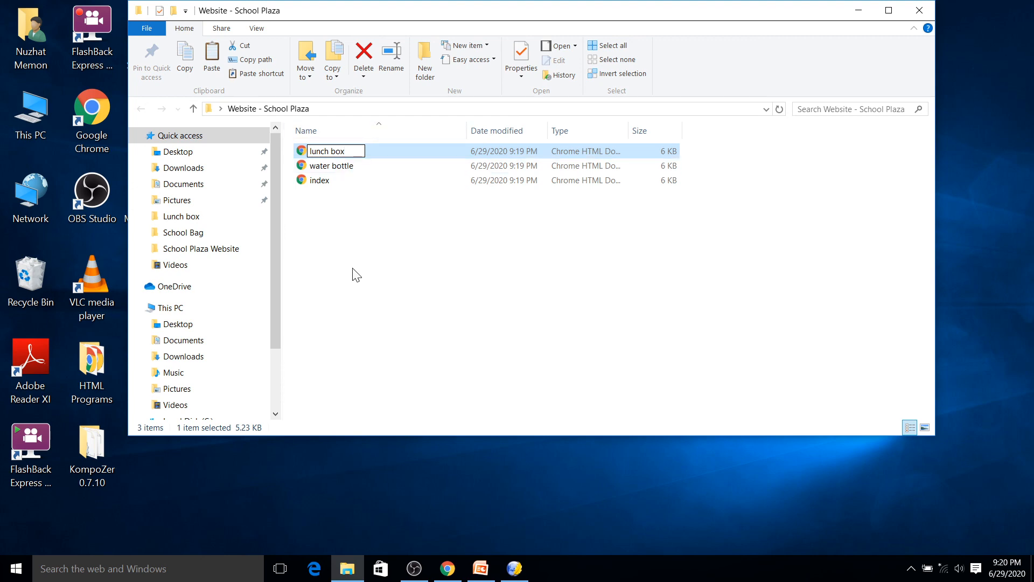
- Return to KompoZer and open the lunch box file from the Website - School Plaza folder
{"action": "left_click", "coordinate": [521, 575]}
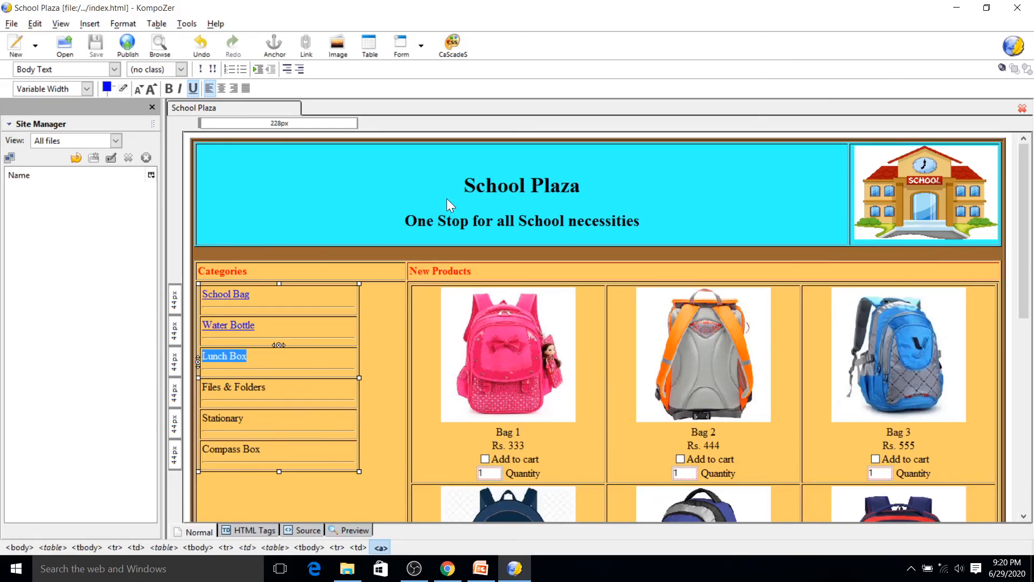
{"action": "key", "text": "ctrl+o"}
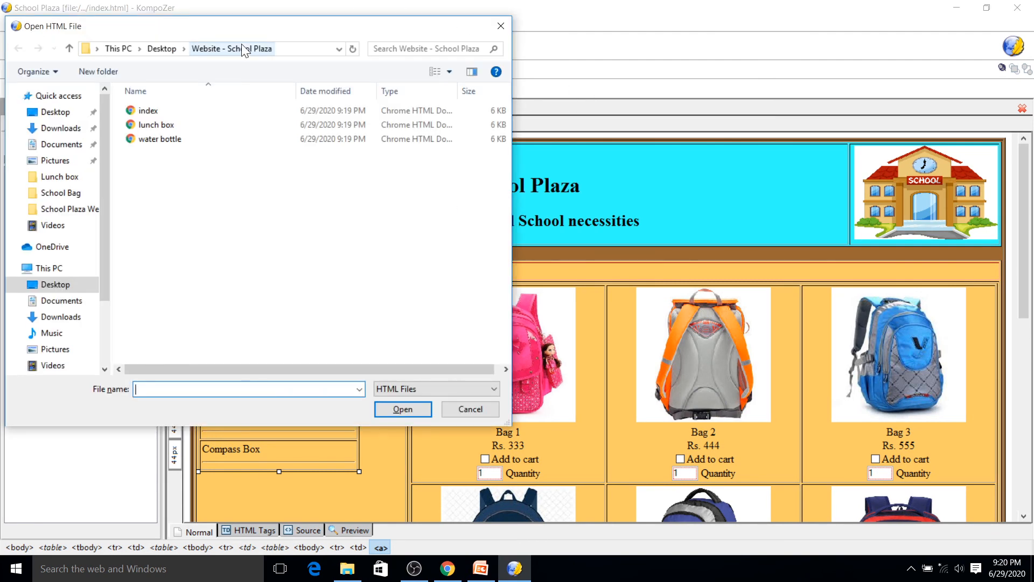
{"action": "left_click", "coordinate": [167, 123]}
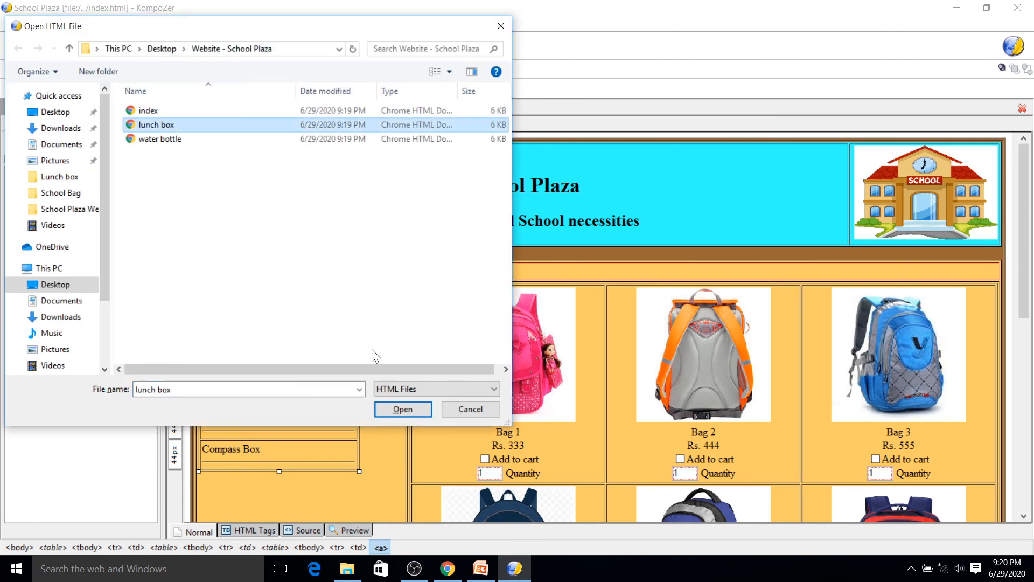
{"action": "left_click", "coordinate": [400, 409]}
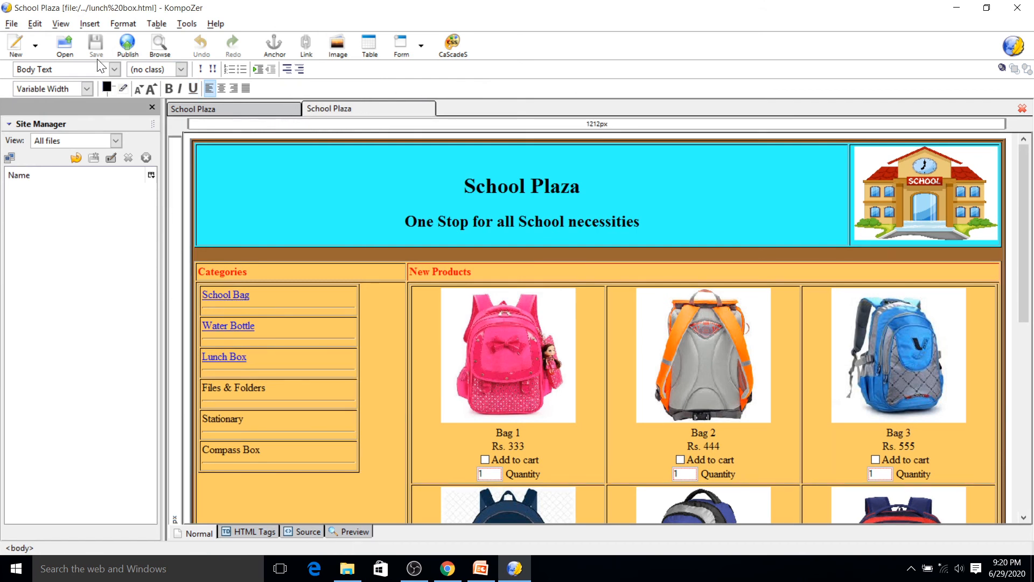
- Set the lunch box page's title to Lunch box in the page properties
{"action": "left_click", "coordinate": [123, 25]}
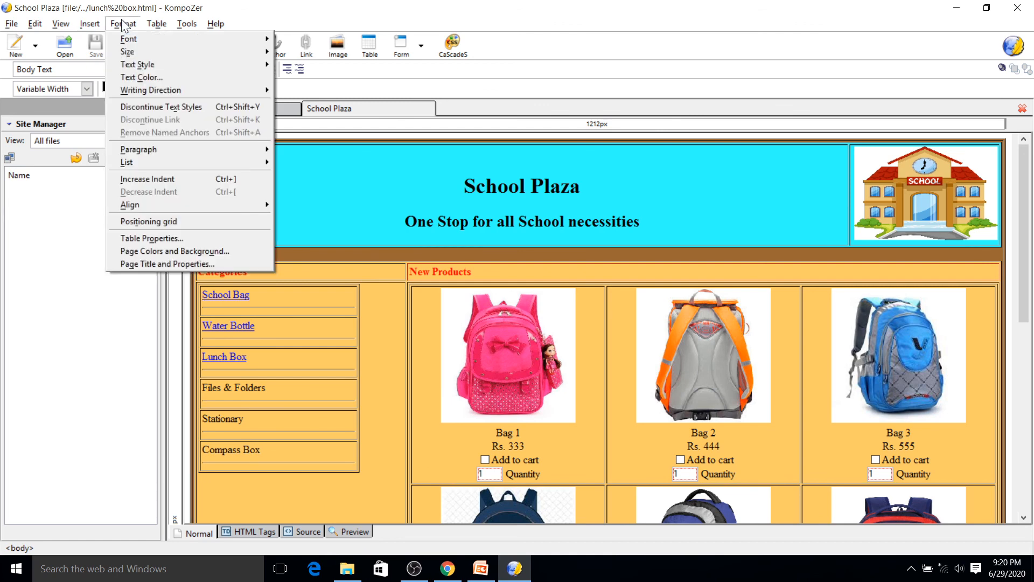
{"action": "left_click", "coordinate": [176, 263]}
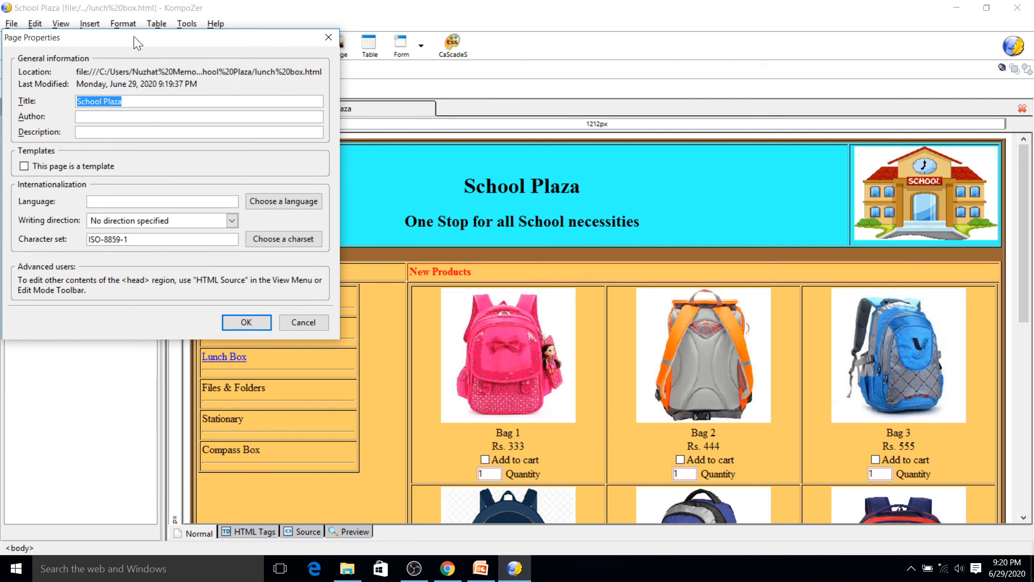
{"action": "type", "text": "Lunch box"}
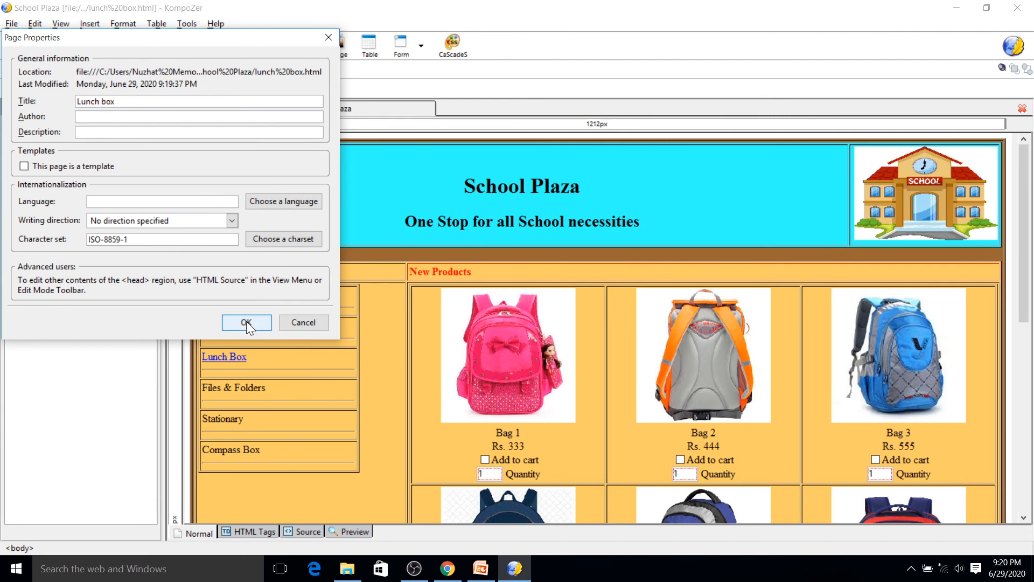
{"action": "left_click", "coordinate": [247, 323]}
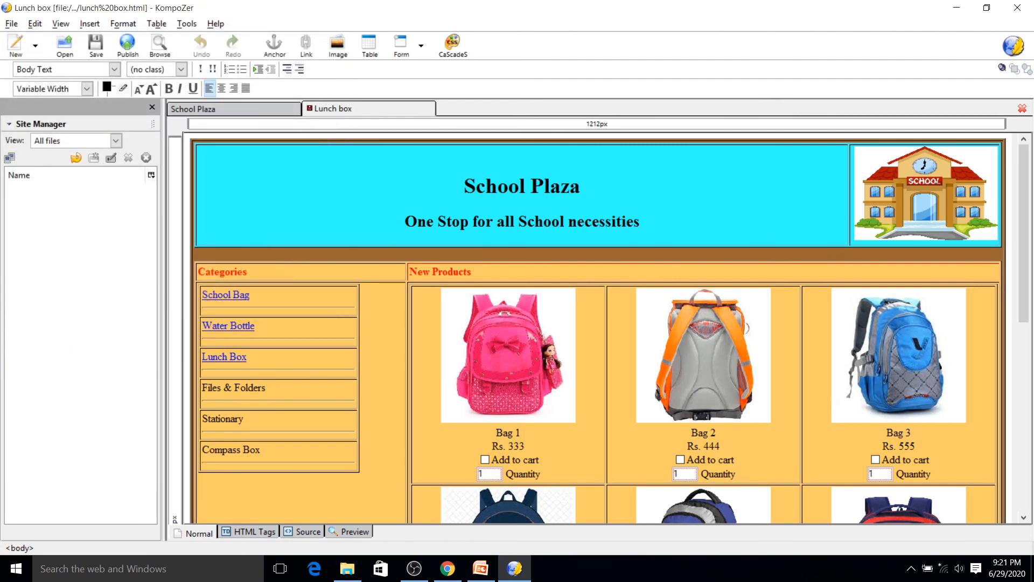
- Open the water bottle file from the same website folder
{"action": "key", "text": "ctrl+o"}
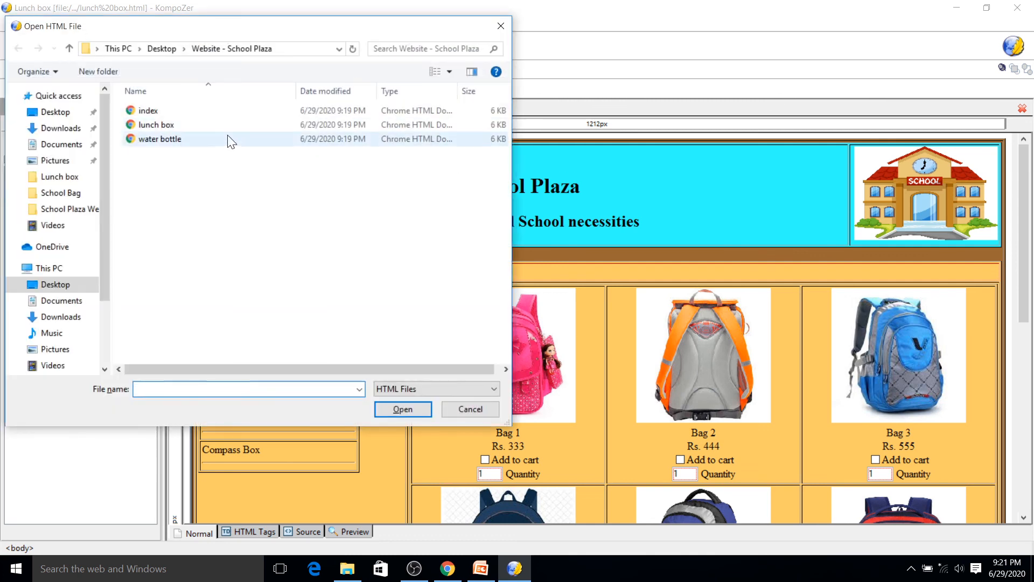
{"action": "left_click", "coordinate": [199, 139]}
{"action": "left_click", "coordinate": [393, 411]}
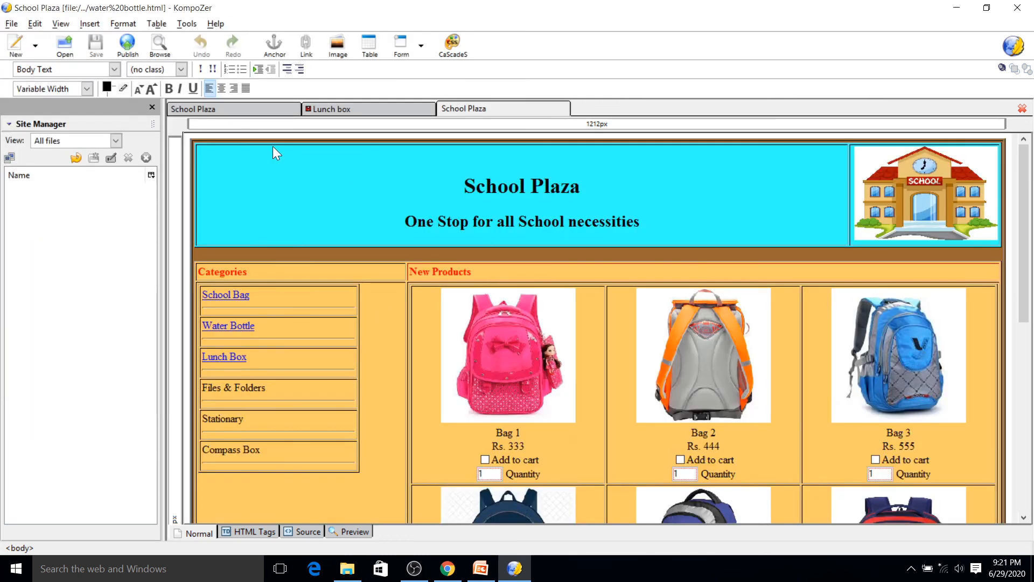
- Set the water bottle page's title to Water Bottle and save the page
{"action": "left_click", "coordinate": [123, 24]}
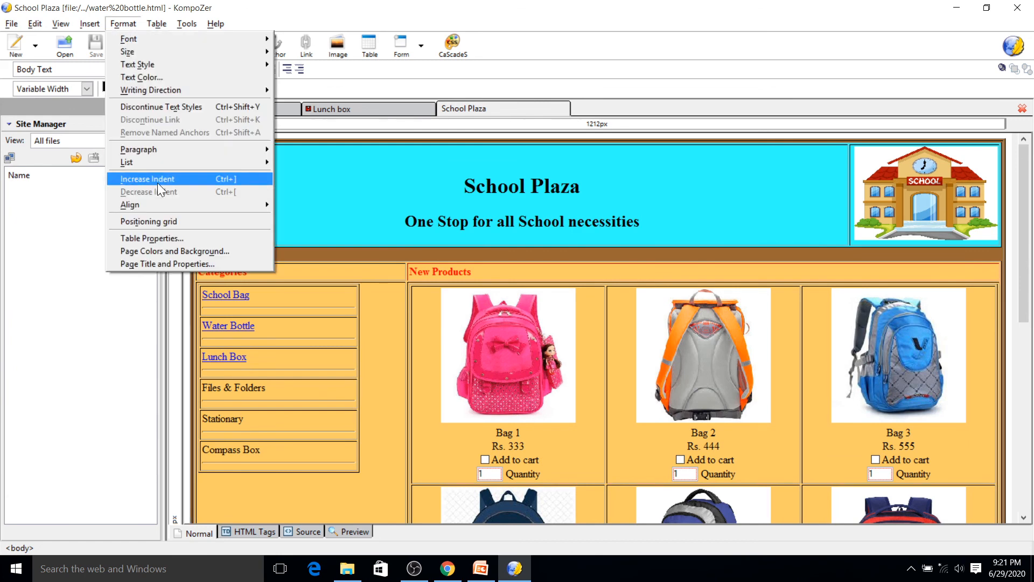
{"action": "left_click", "coordinate": [161, 261]}
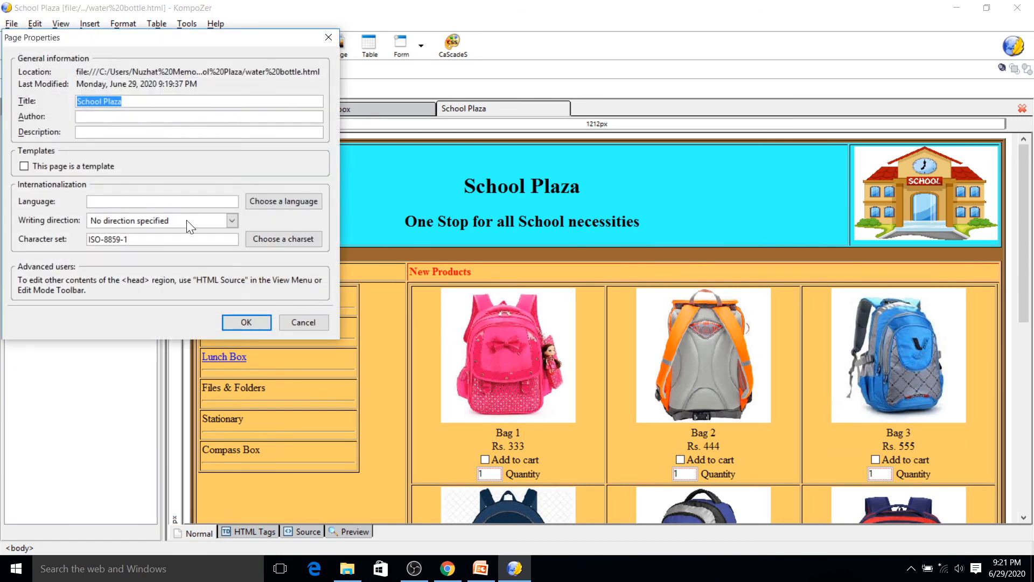
{"action": "type", "text": "Wat"}
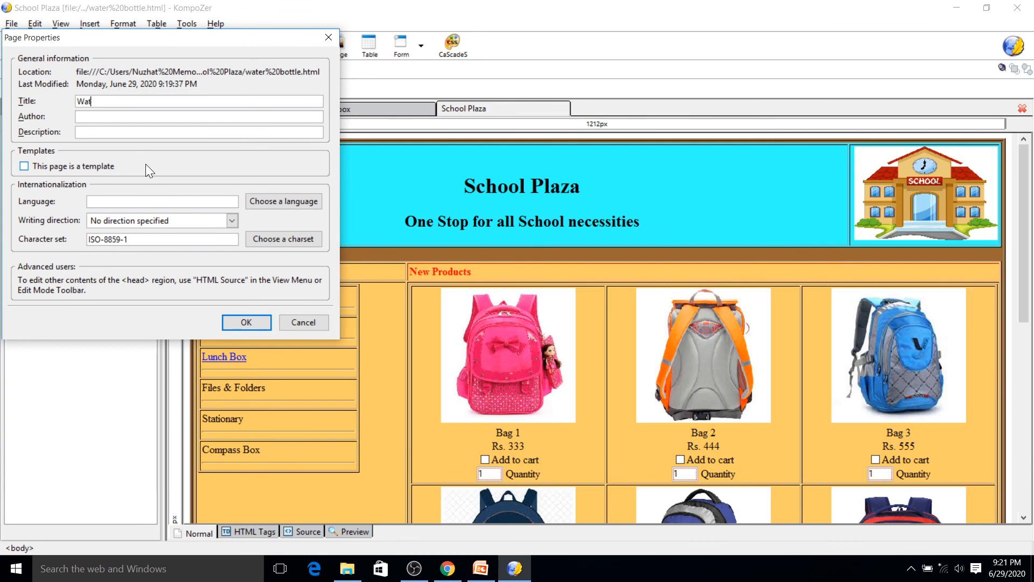
{"action": "type", "text": "er Bottle"}
{"action": "left_click", "coordinate": [248, 321]}
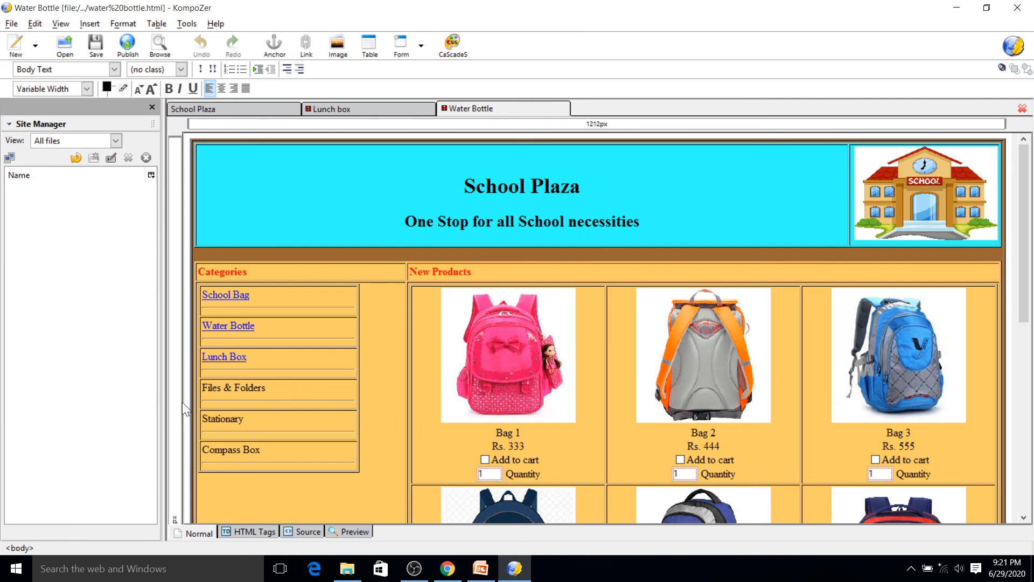
{"action": "key", "text": "ctrl+s"}
- Switch to the index page and preview it in the web browser
{"action": "left_click", "coordinate": [213, 108]}
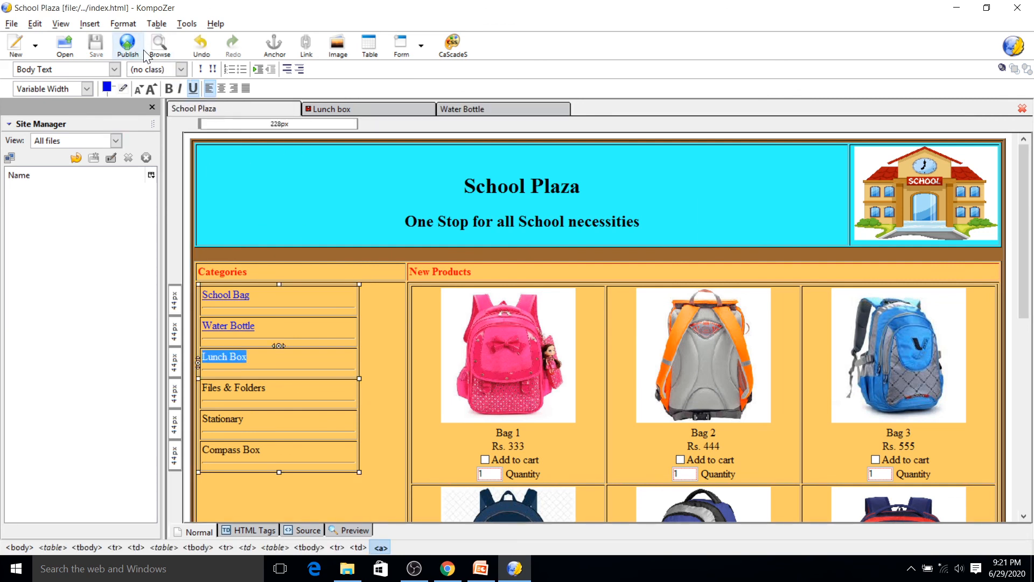
{"action": "left_click", "coordinate": [160, 49]}
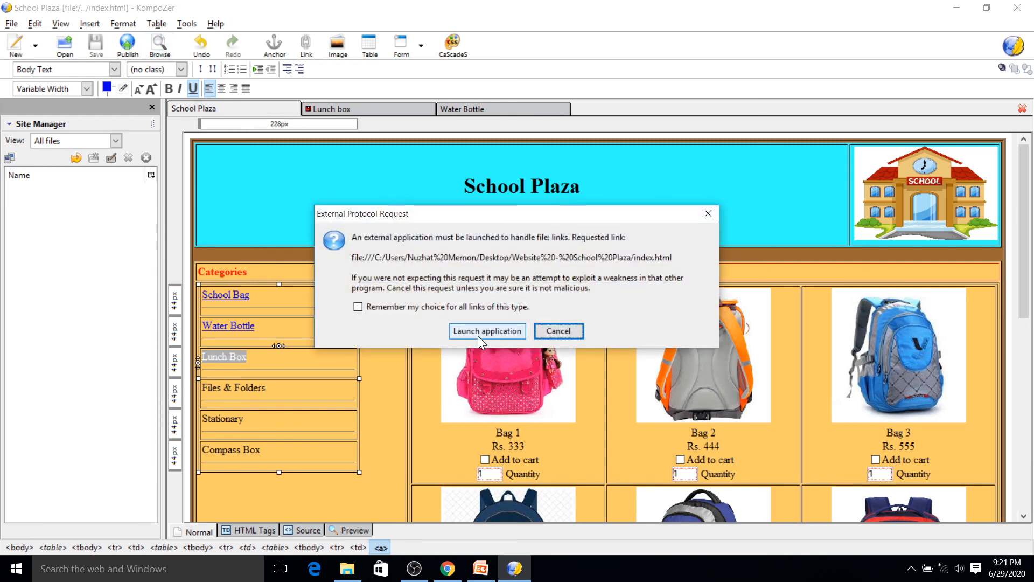
{"action": "left_click", "coordinate": [474, 334]}
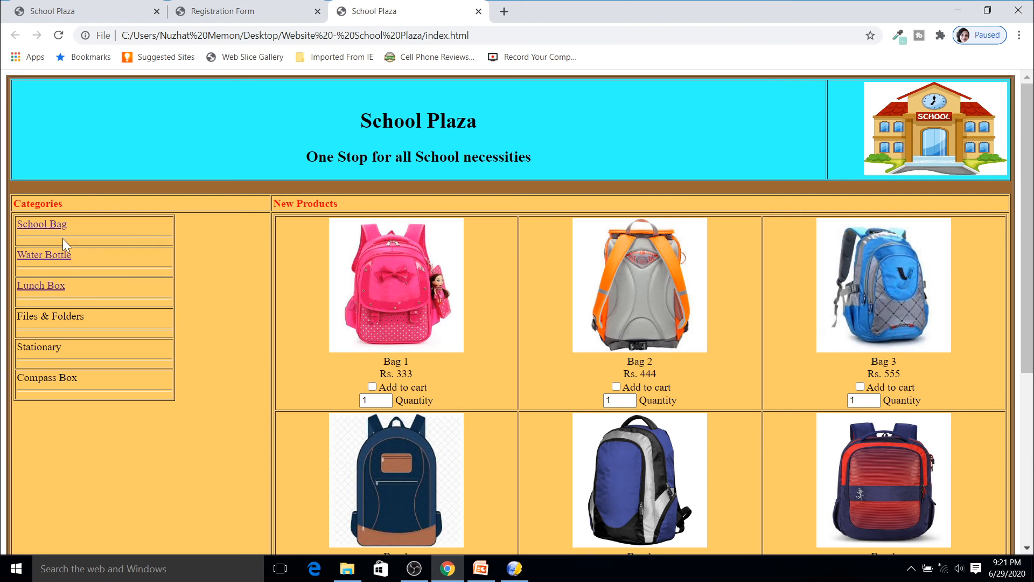
- Test the Water Bottle and Lunch Box category links, returning to the index page after each
{"action": "left_click", "coordinate": [42, 261]}
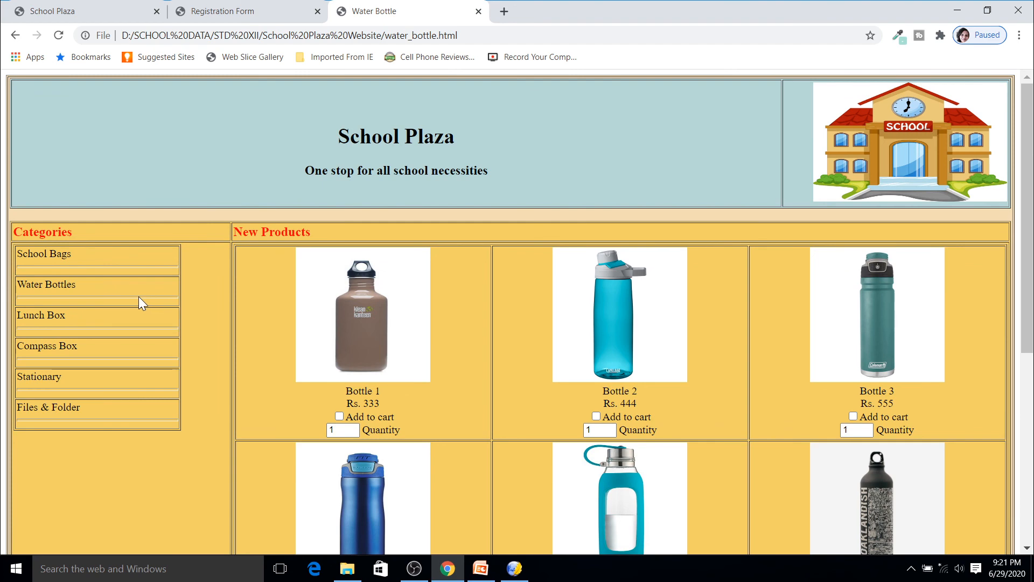
{"action": "left_click", "coordinate": [15, 35]}
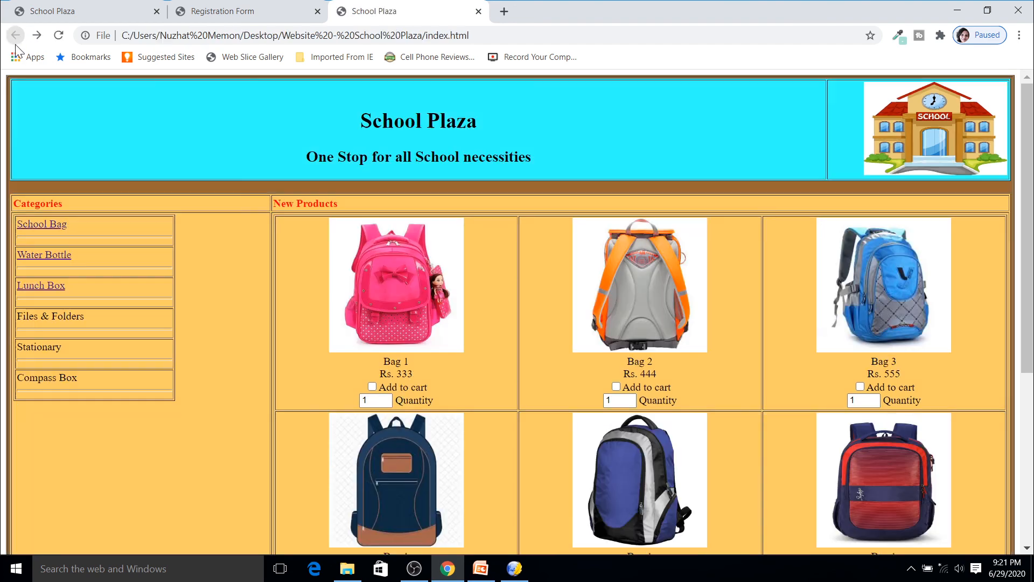
{"action": "left_click", "coordinate": [54, 286]}
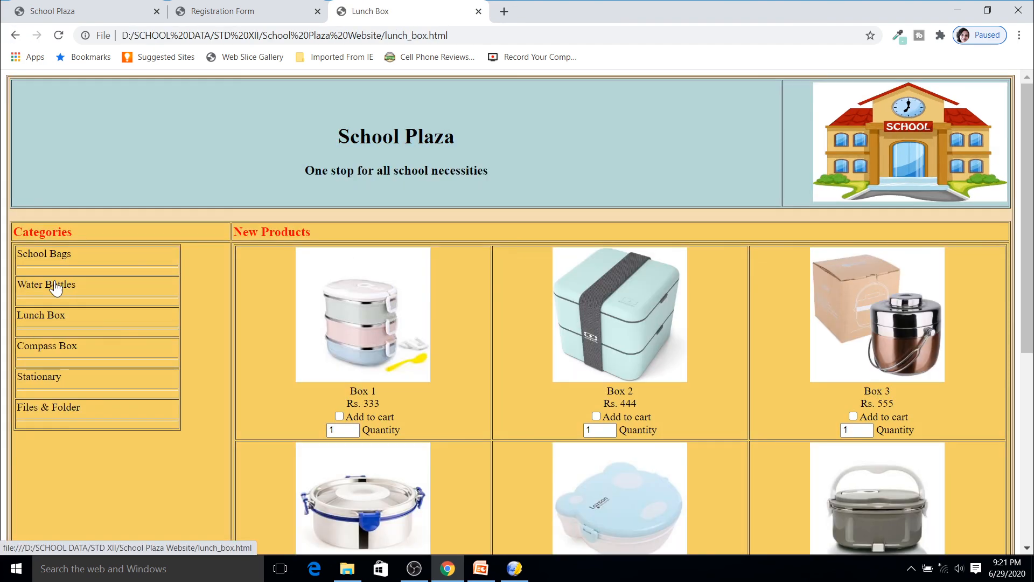
{"action": "left_click", "coordinate": [15, 35]}
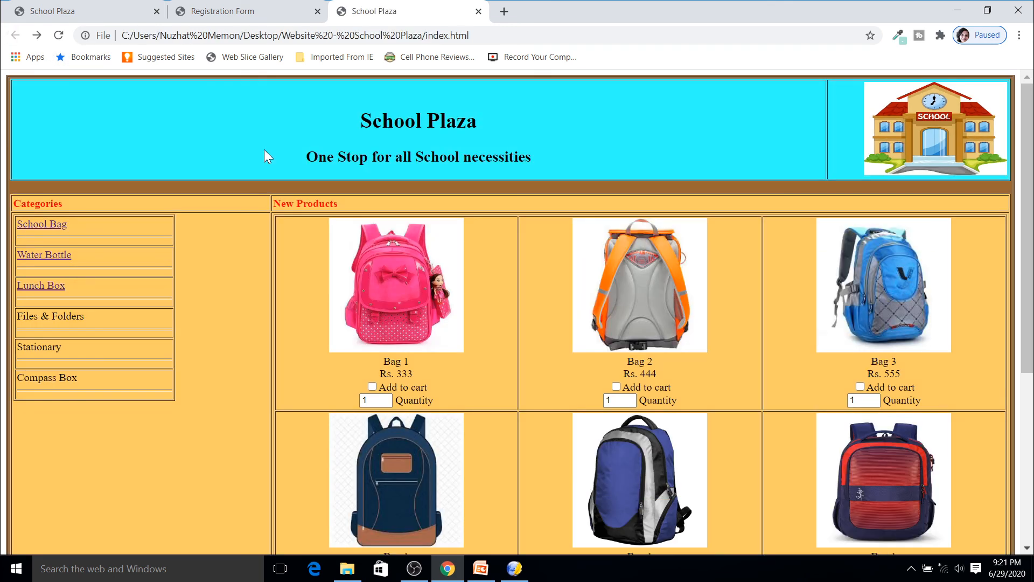